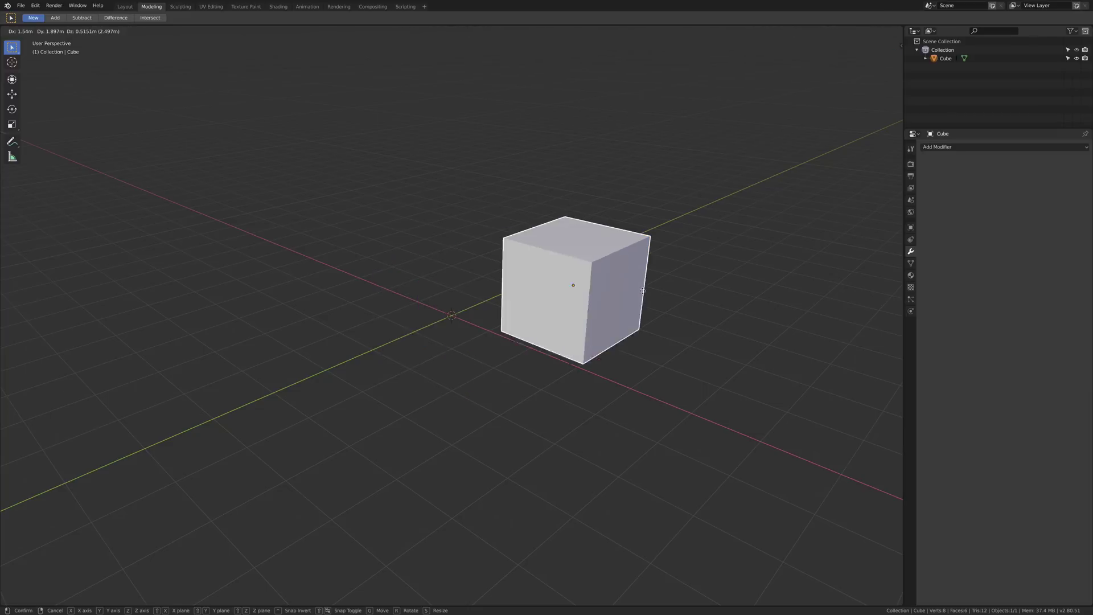
- Set the cube in its new position, then add a plane and move it aside
left_click(664, 287)
left_click(115, 31)
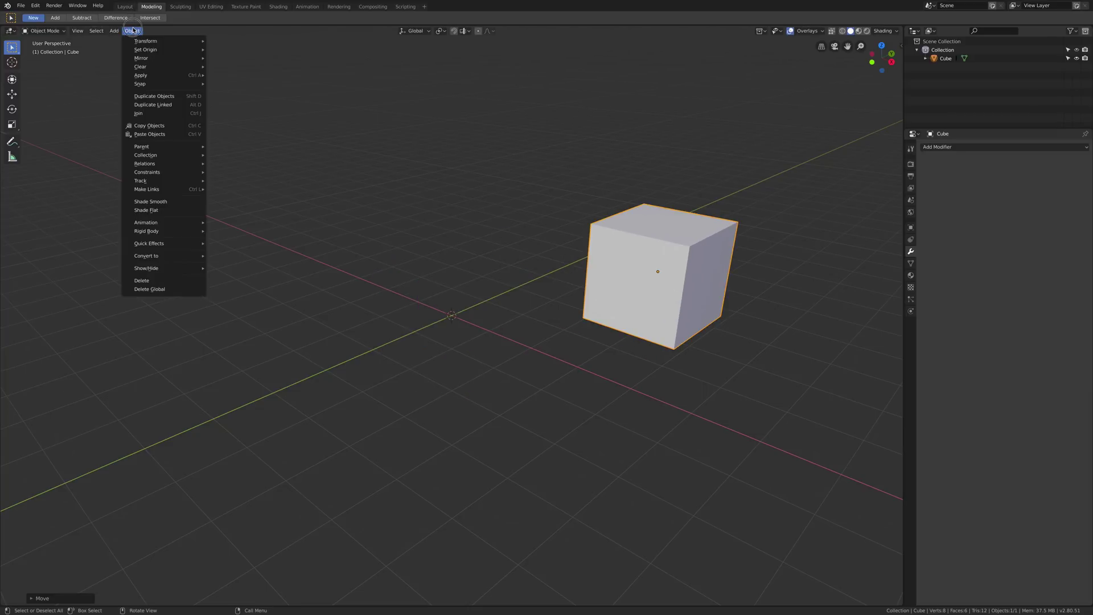
mouse_move(127, 41)
left_click(204, 44)
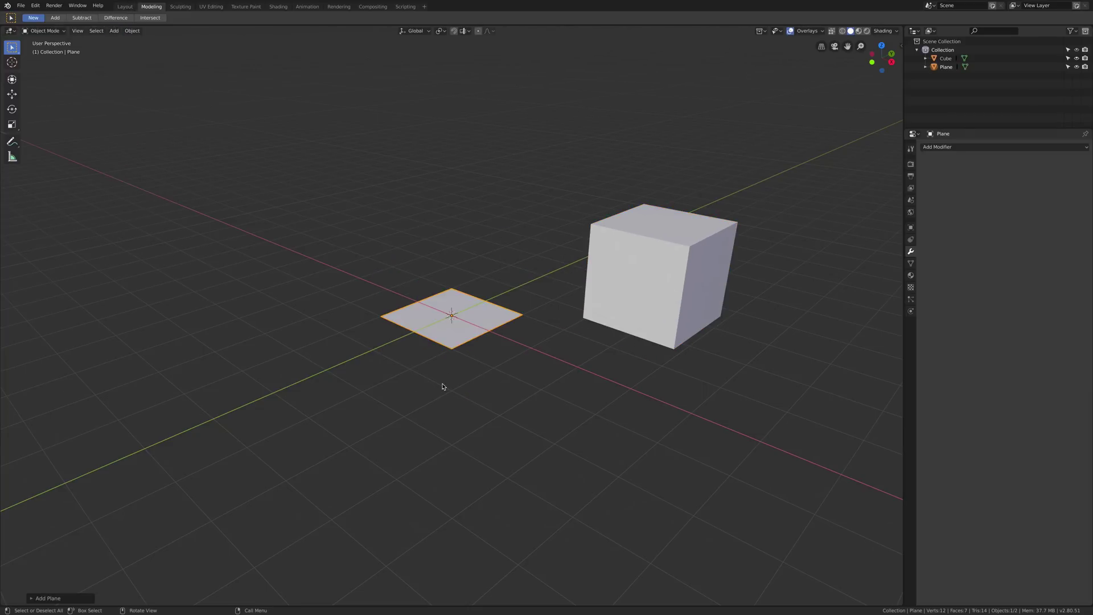
key("g")
left_click(481, 276)
- Add a circle and place it toward the upper left
middle_click_drag(481, 276, 473, 251)
left_click(114, 31)
left_click(234, 71)
middle_click_drag(499, 359, 490, 371)
key("g")
left_click(387, 246)
- Add a UV sphere and place it to the right of the cube
left_click(114, 30)
mouse_move(126, 41)
left_click(227, 86)
middle_click_drag(472, 316, 495, 322)
key("g")
left_click(597, 328)
- Add an icosphere moved left and a cylinder moved forward
left_click(114, 30)
mouse_move(126, 42)
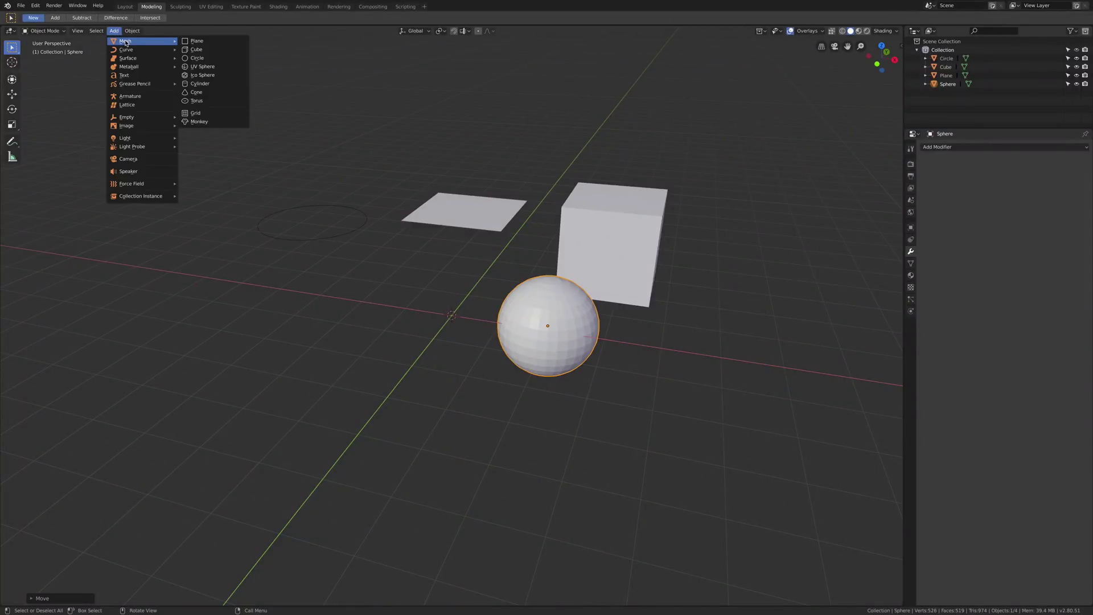
left_click(202, 74)
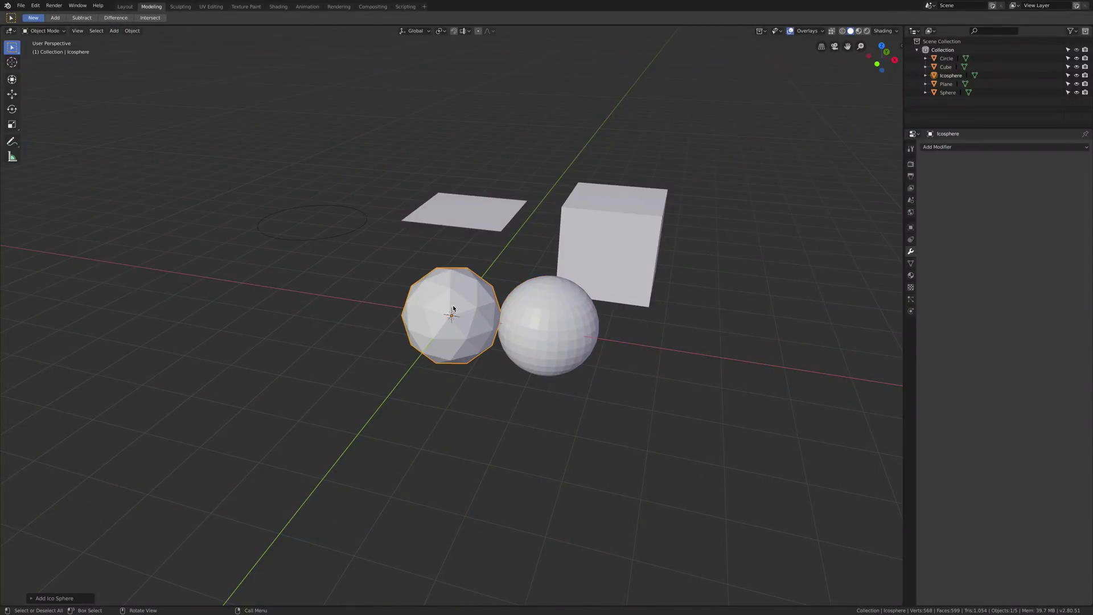
key("g")
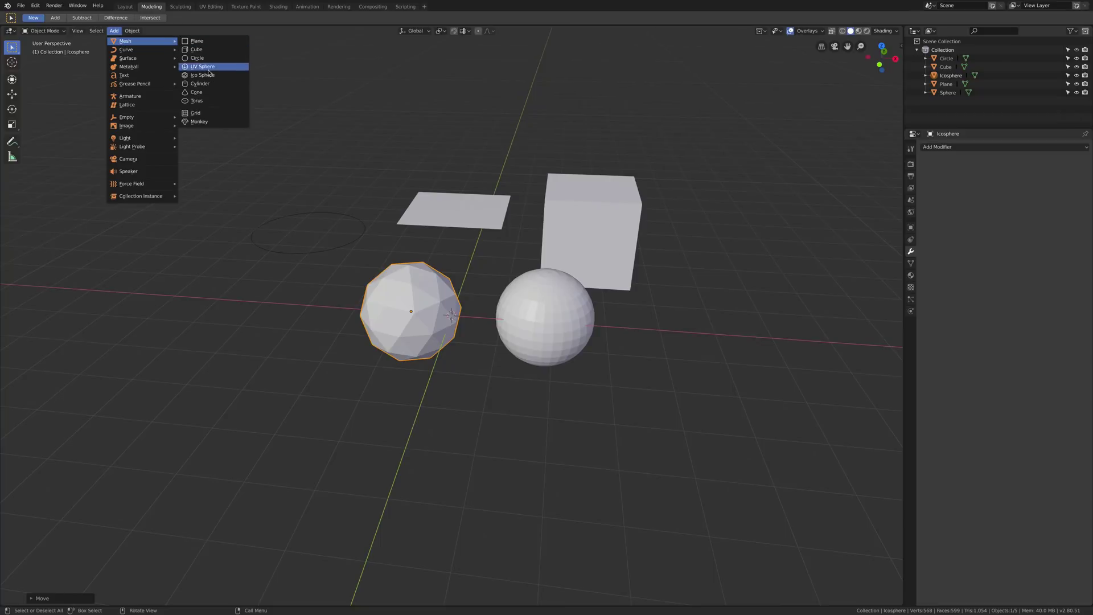
left_click(206, 86)
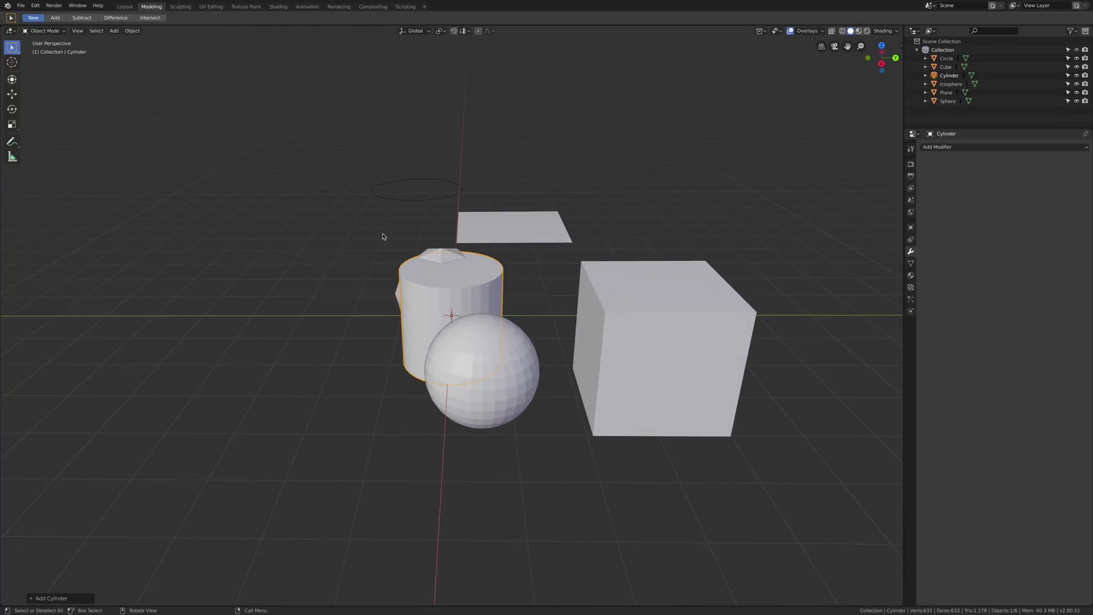
key("g")
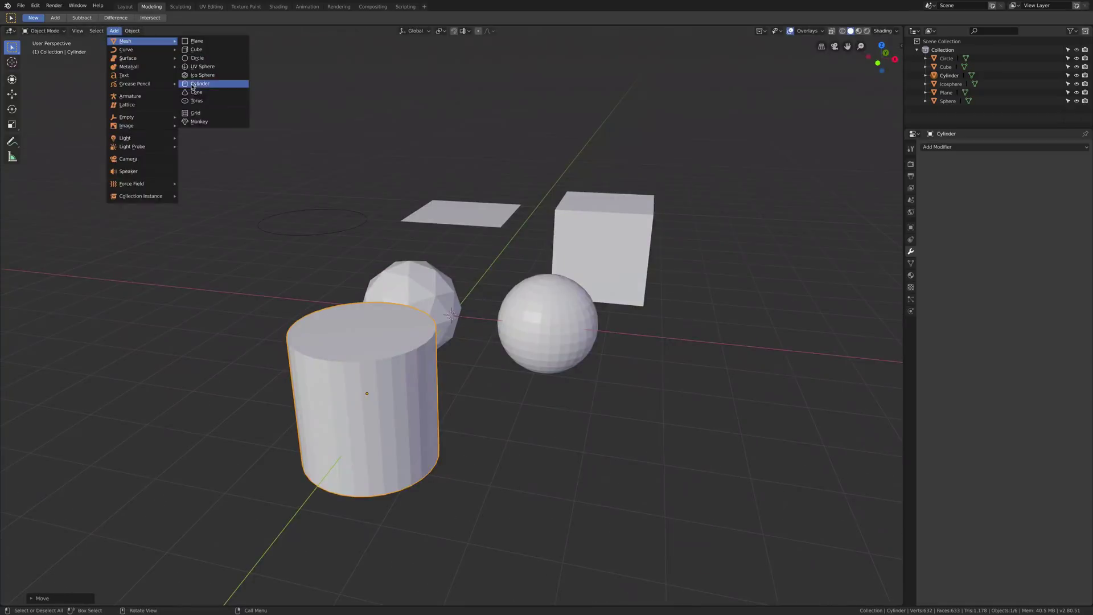
- Add a cone at the front right and a torus on the left
left_click(196, 91)
key("g")
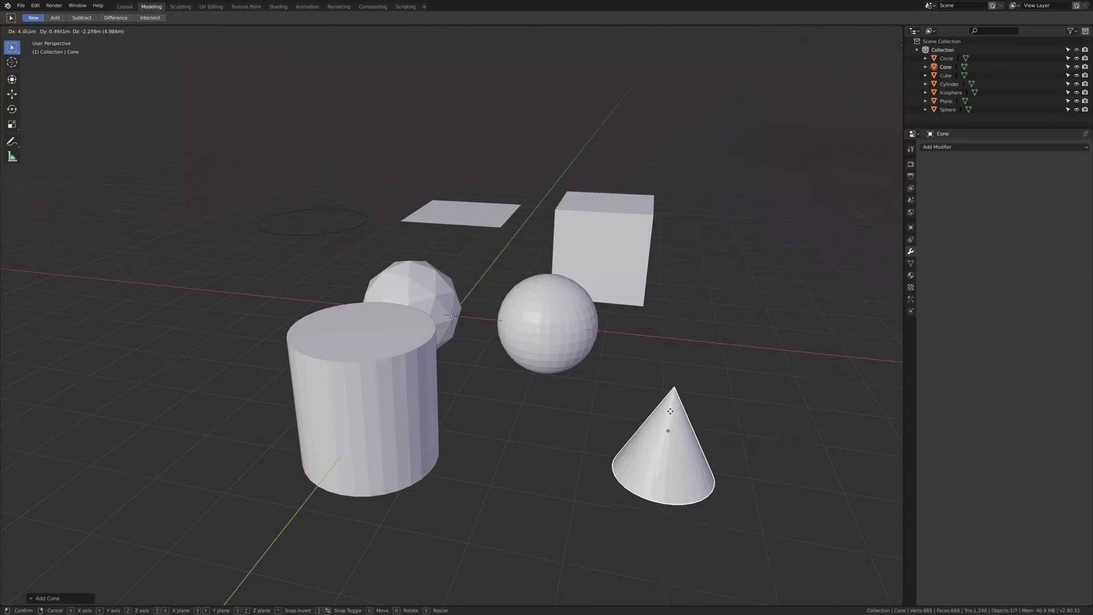
left_click(113, 31)
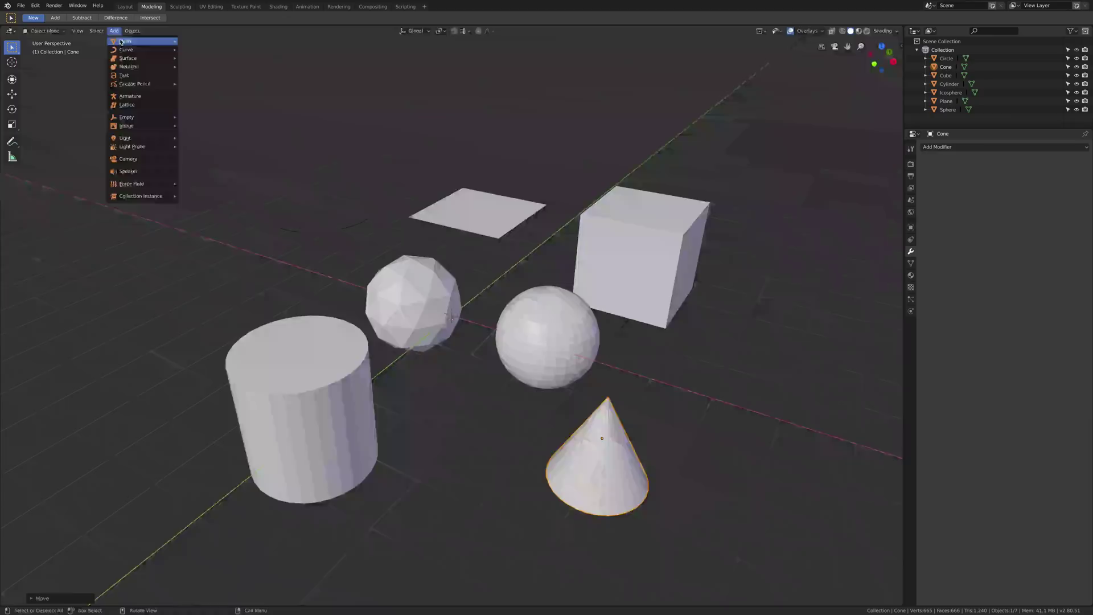
mouse_move(142, 41)
left_click(209, 101)
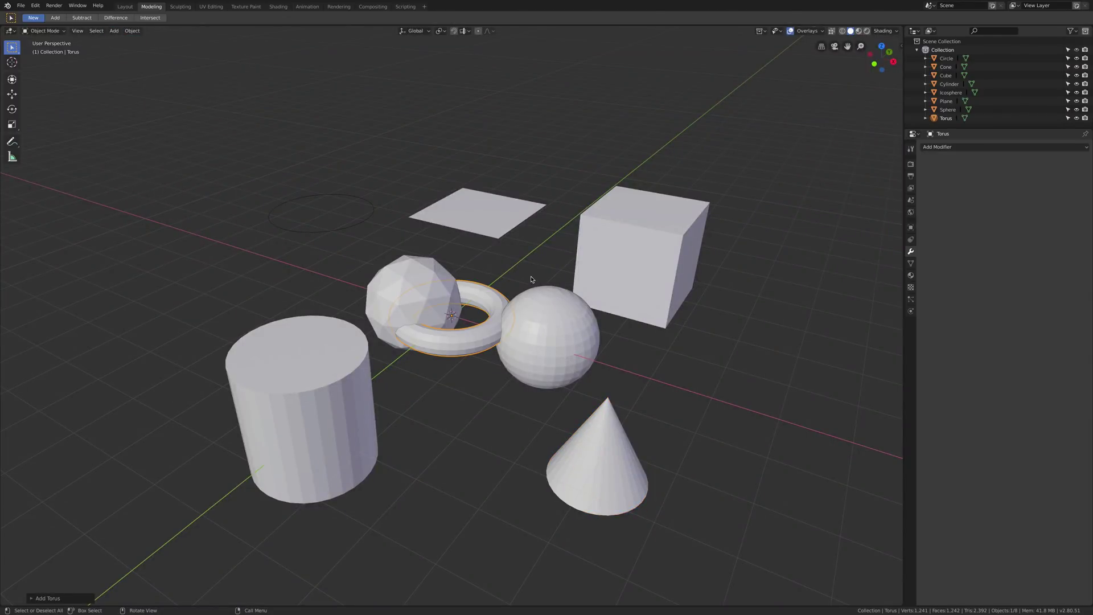
key("g")
left_click(288, 238)
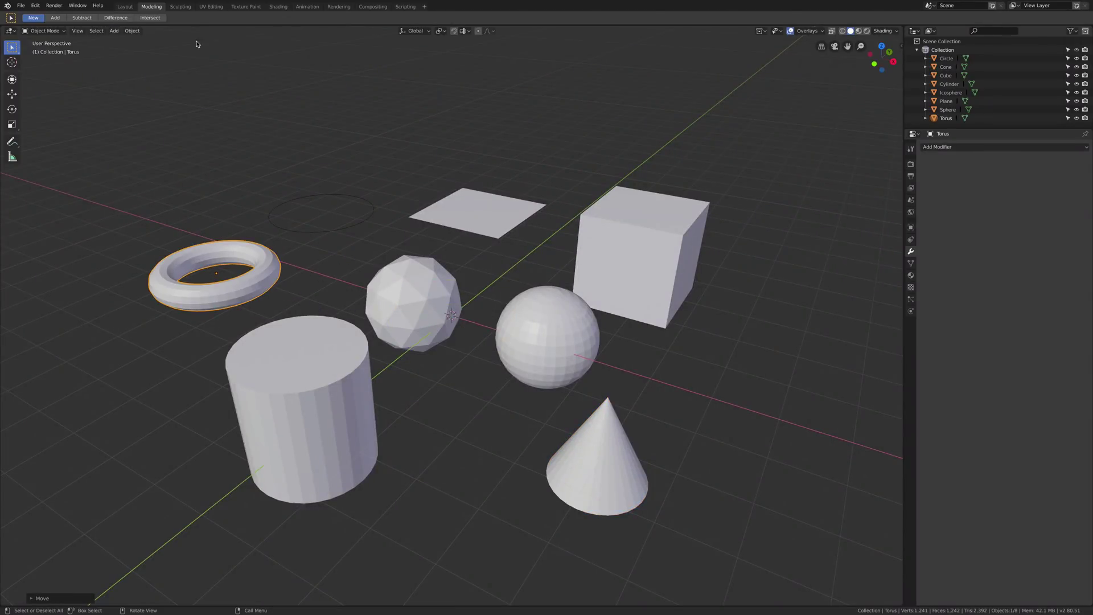
- Add a monkey head and place it at the back
left_click(128, 32)
mouse_move(114, 31)
left_click(207, 121)
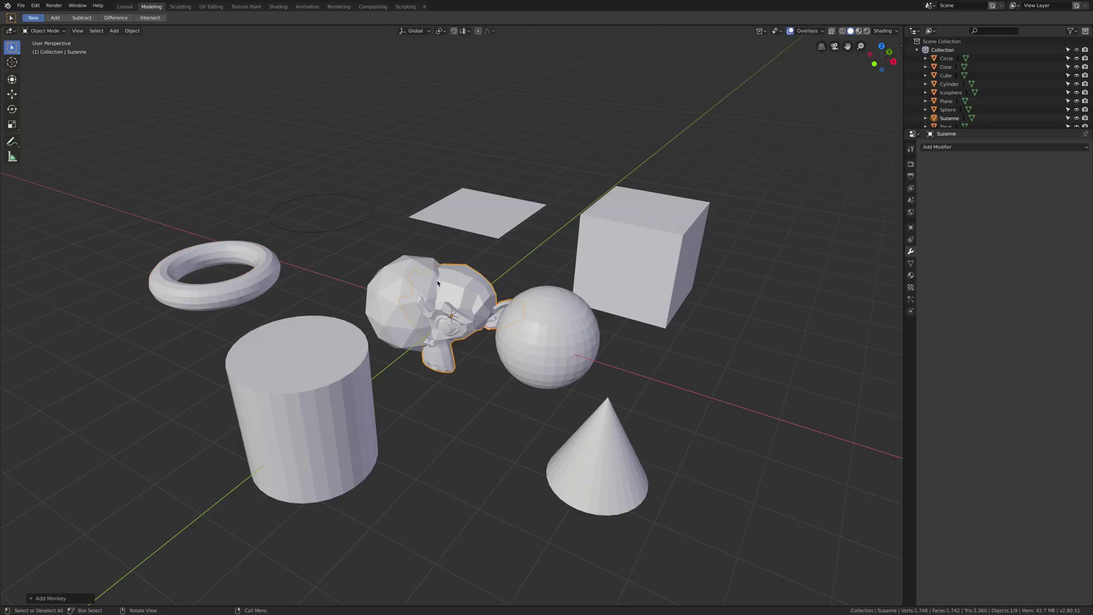
key("g")
left_click(516, 48)
- Add a grid and place it at the back left
left_click(114, 31)
mouse_move(136, 41)
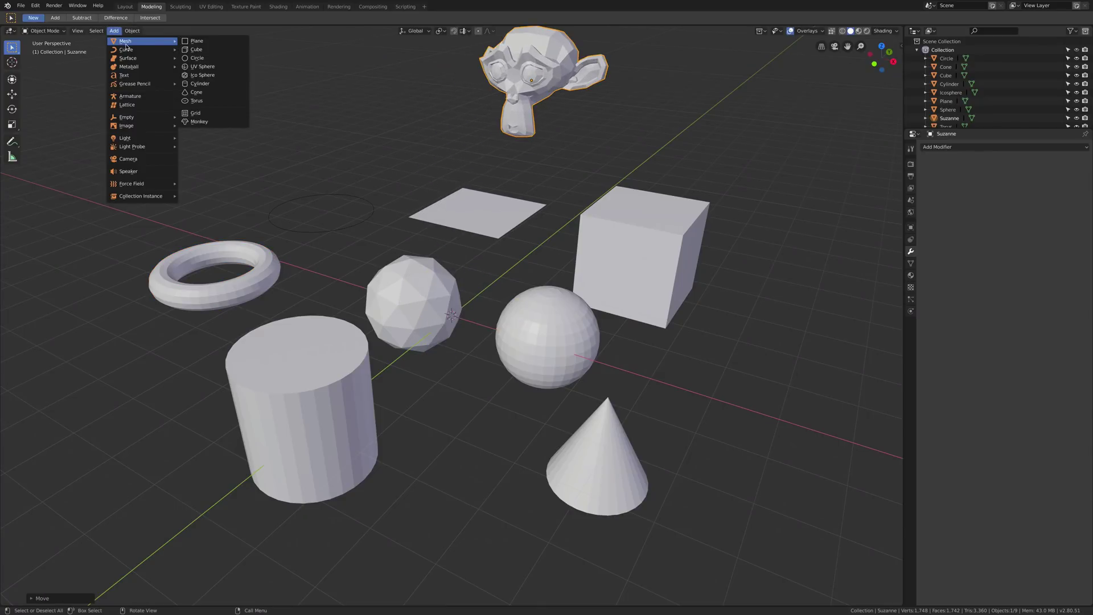
left_click(208, 114)
scroll(418, 219, "down", 3)
middle_click_drag(447, 279, 445, 288)
key("g")
left_click(422, 177)
middle_click_drag(423, 177, 419, 184)
key("Tab")
key("Tab")
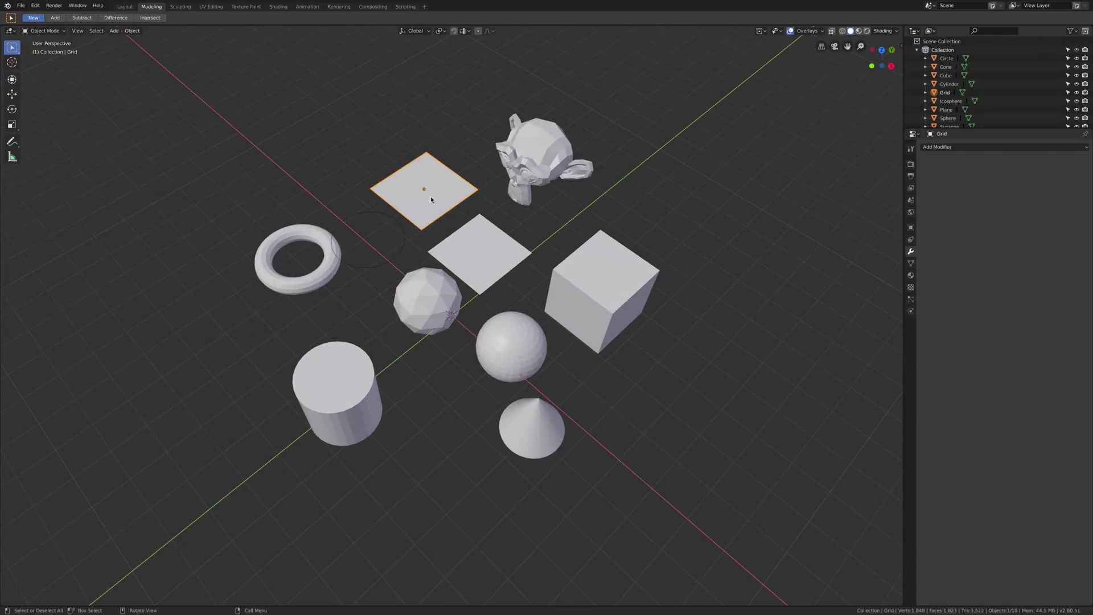
scroll(312, 216, "down", 2)
- Move the icosphere to the far left and add a second icosphere with 1 subdivision
key("g")
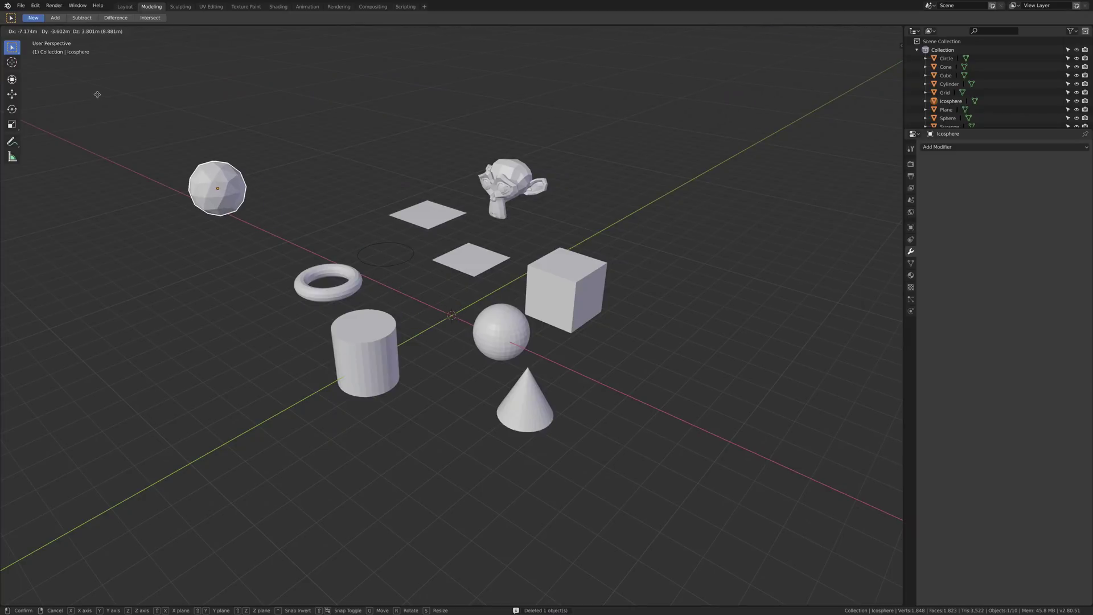
left_click(185, 154)
middle_click_drag(186, 154, 205, 177)
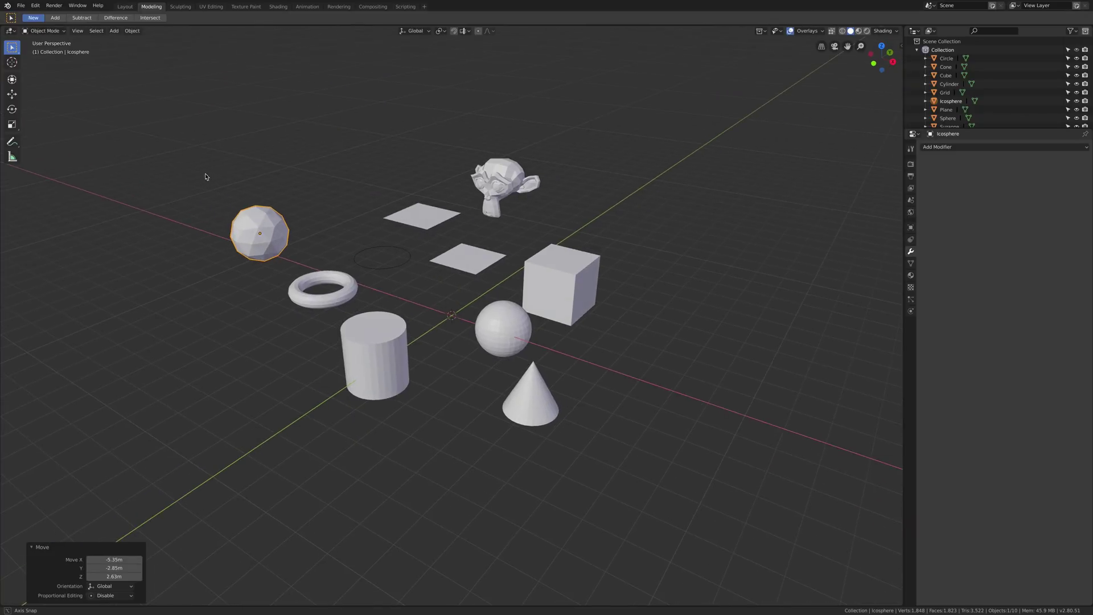
left_click(115, 31)
mouse_move(125, 41)
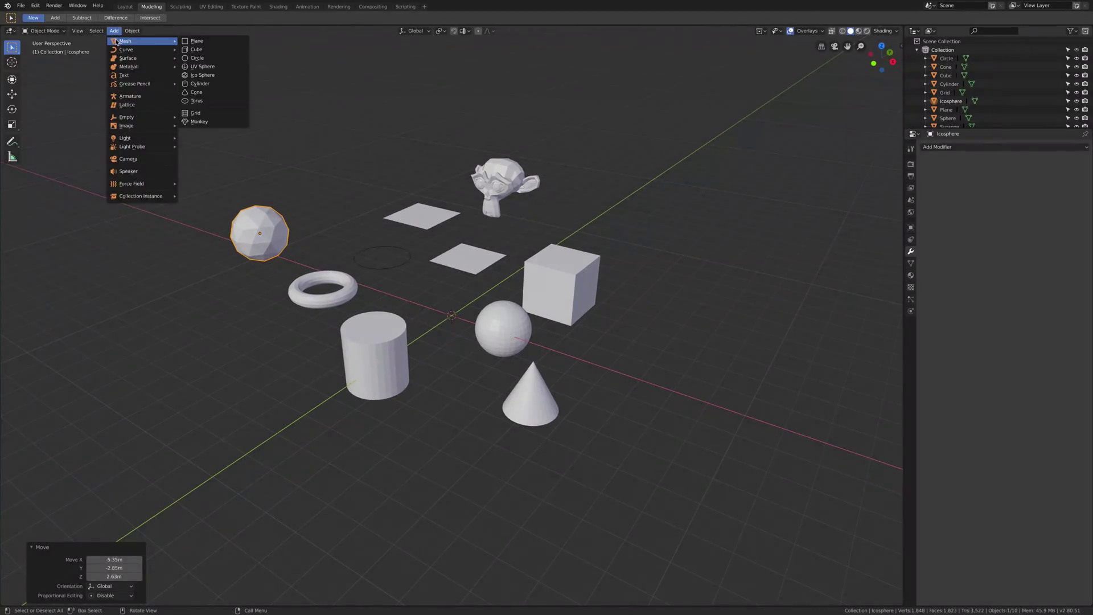
left_click(214, 75)
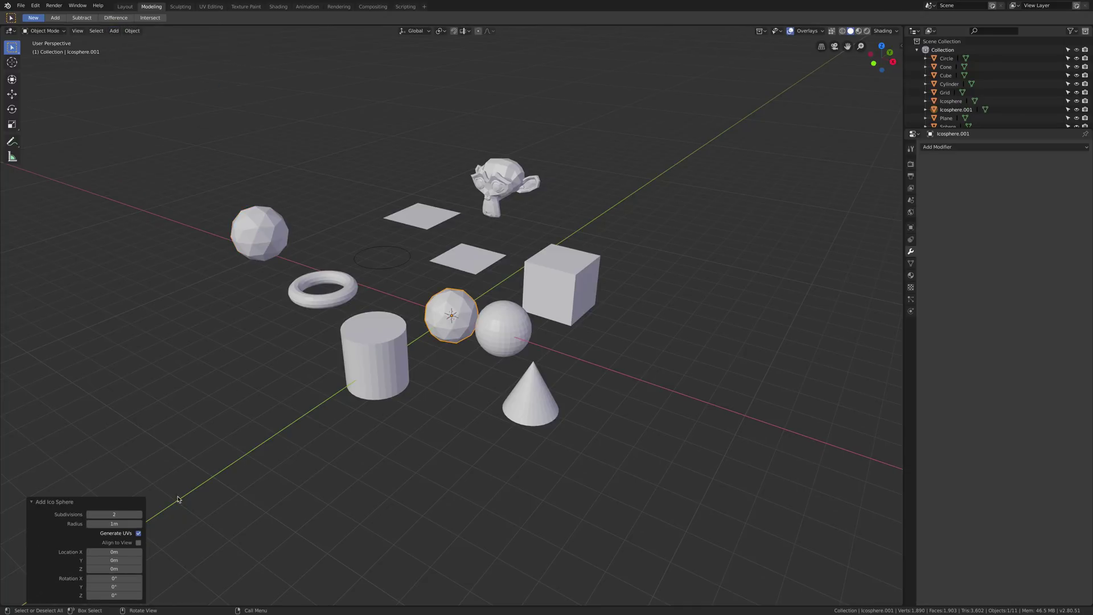
scroll(316, 417, "up", 2)
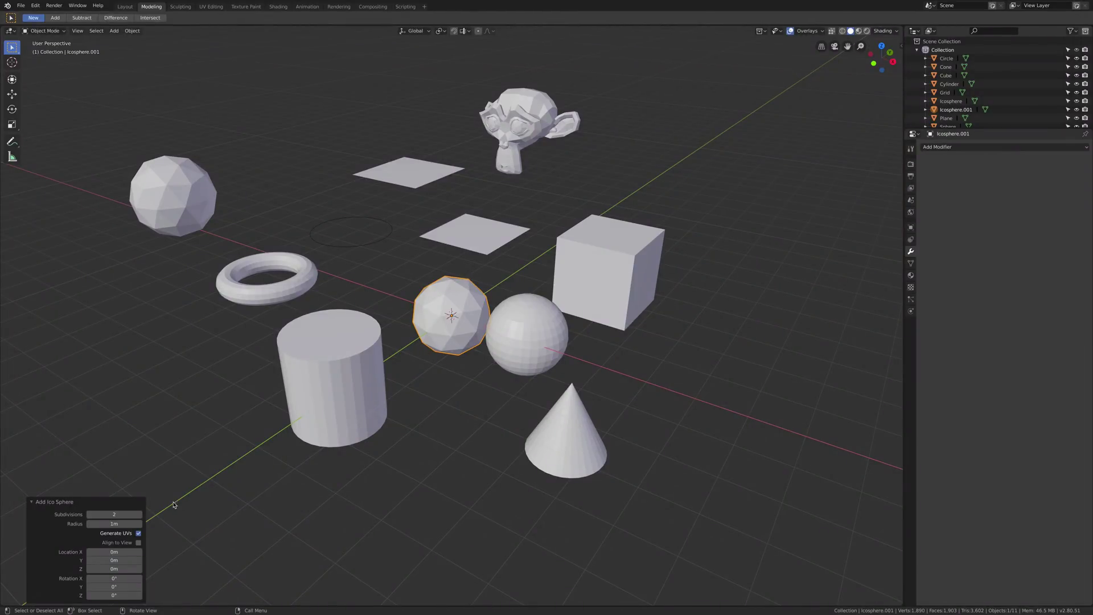
left_click(140, 515)
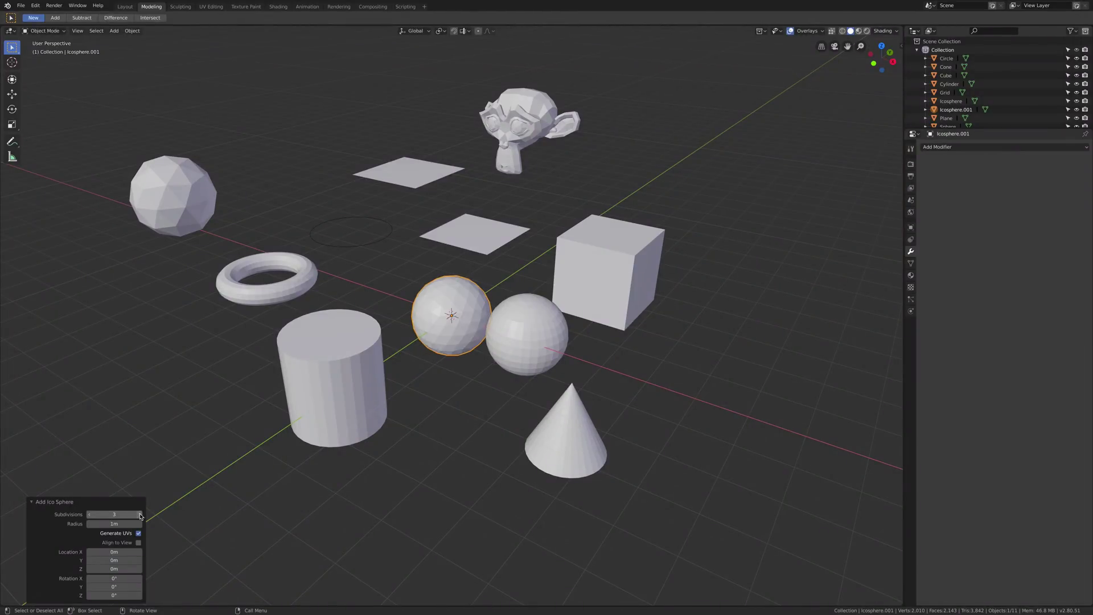
left_click(89, 515)
left_click(89, 514)
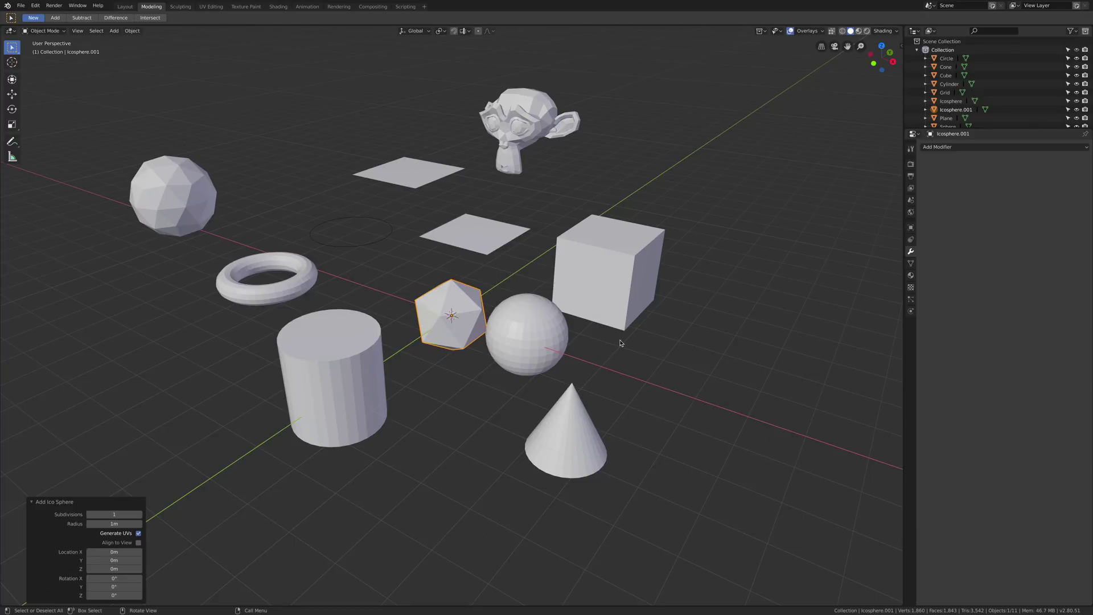
- Place the new icosphere to the left and clear the selection
middle_click_drag(589, 346, 560, 338)
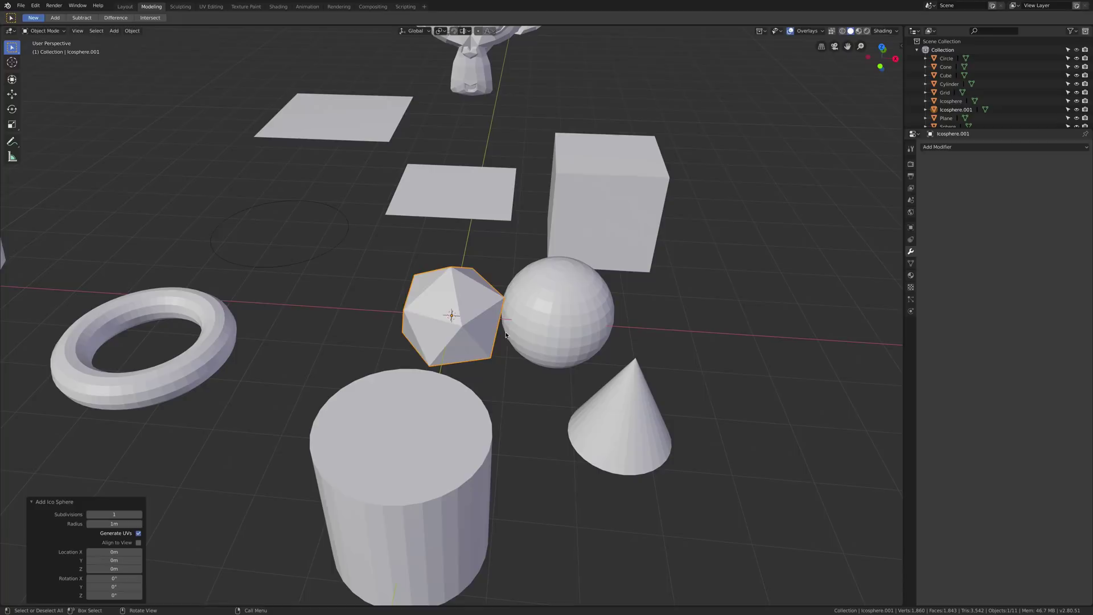
key("g")
left_click(208, 456)
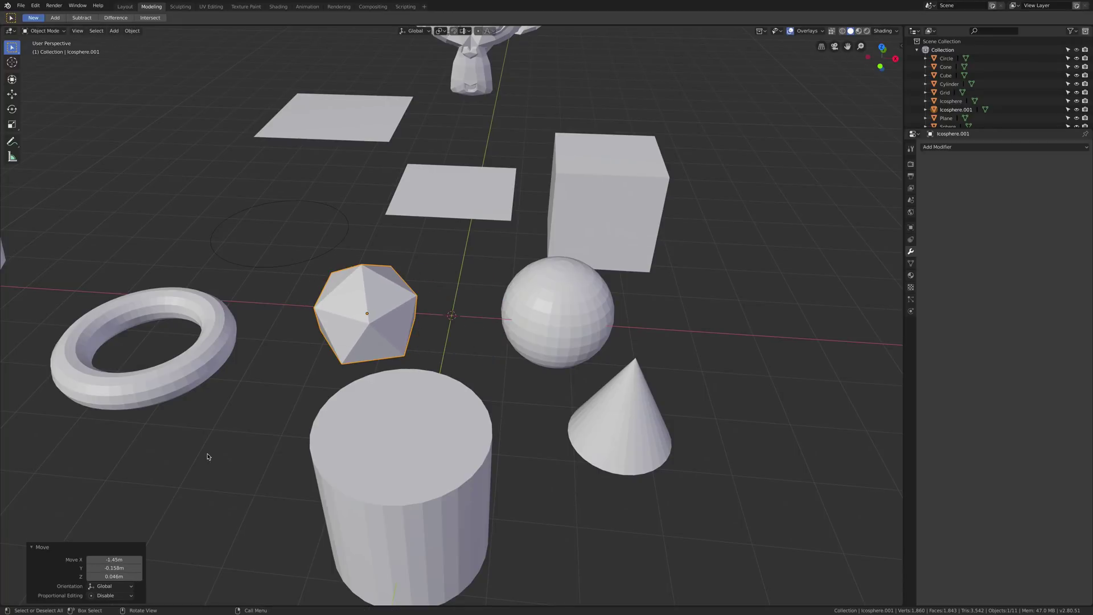
left_click(252, 393)
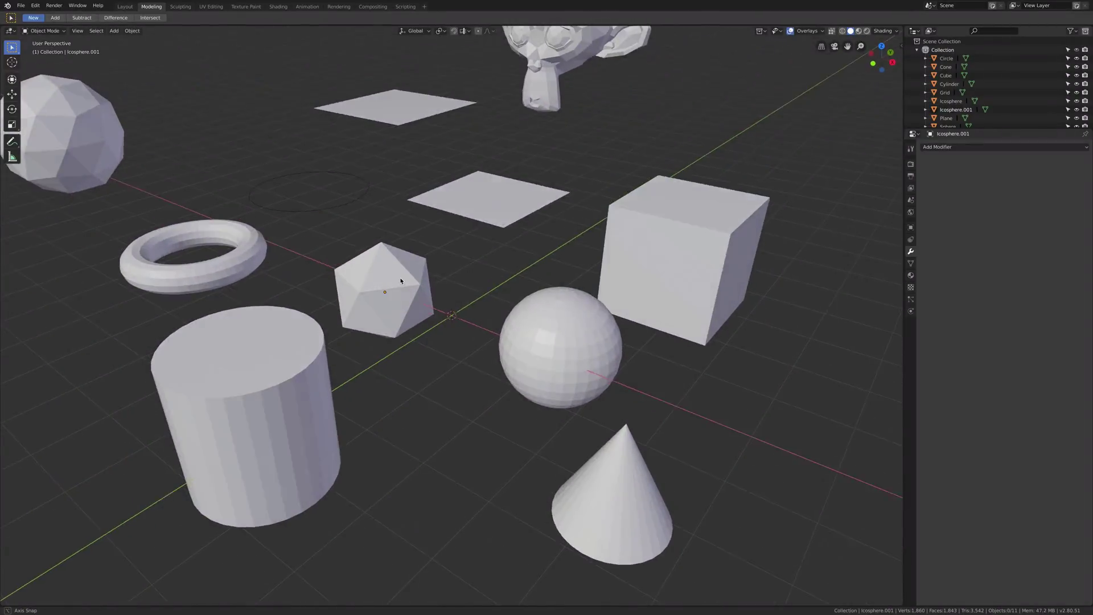
middle_click_drag(401, 280, 414, 283)
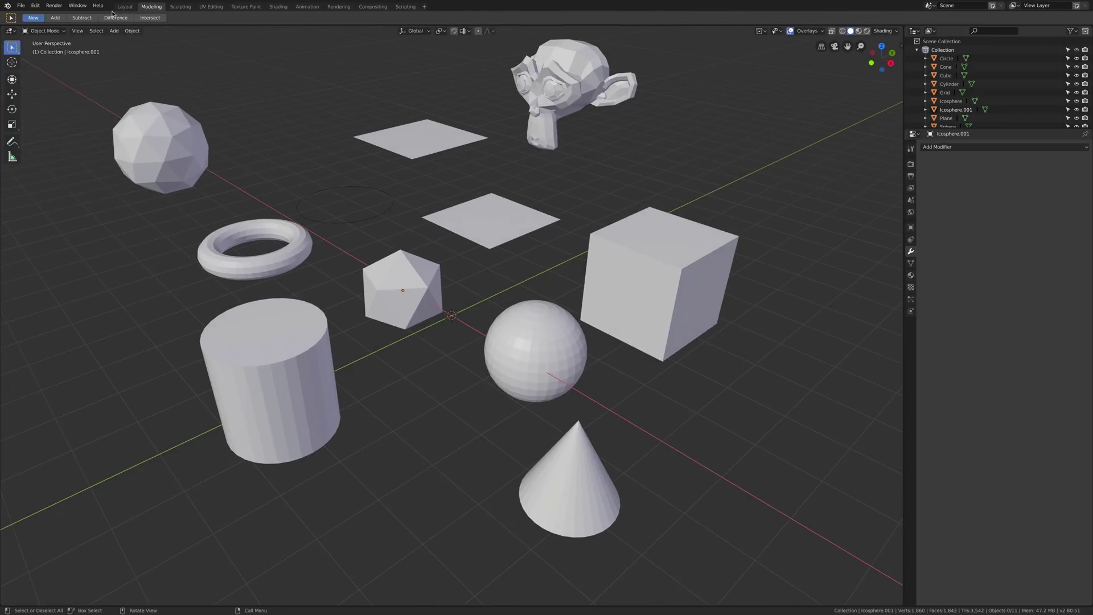
- Add a second cylinder with 3 vertices to form a triangular prism, then deselect it
left_click(114, 31)
left_click(122, 93)
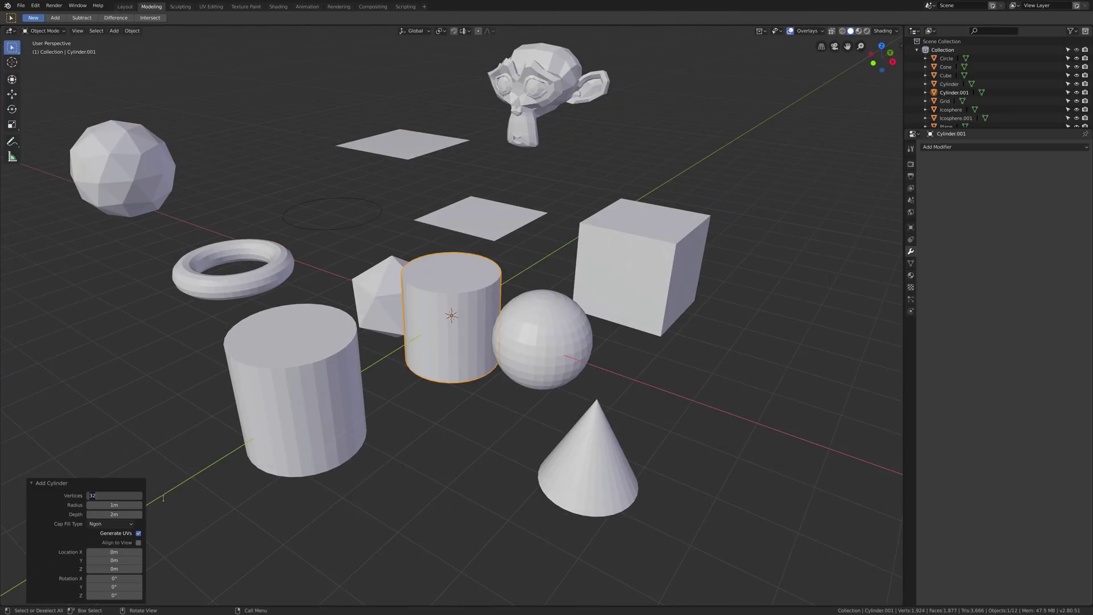
type("3")
key("Return")
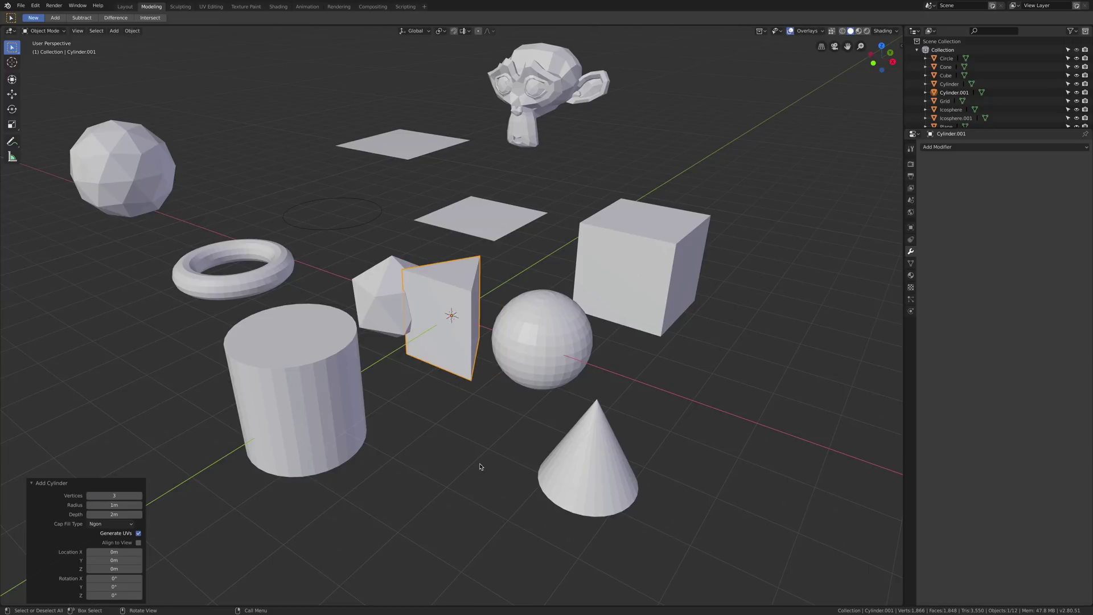
scroll(466, 475, "left", 5)
scroll(465, 475, "down", 3)
key("alt+a")
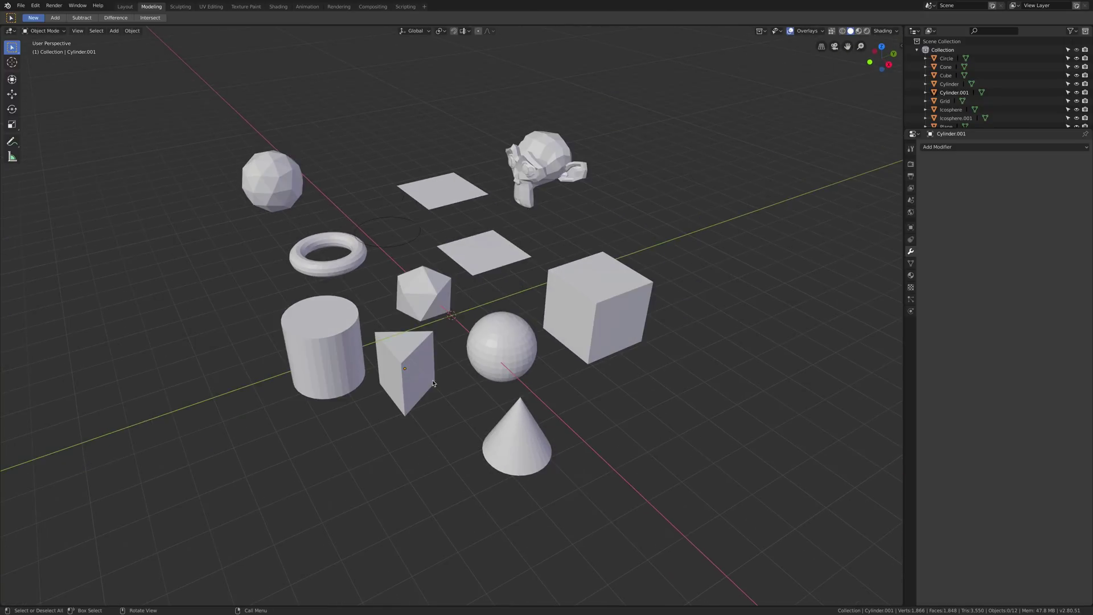
- Add a Bezier curve, then delete it again
left_click(121, 33)
mouse_move(142, 50)
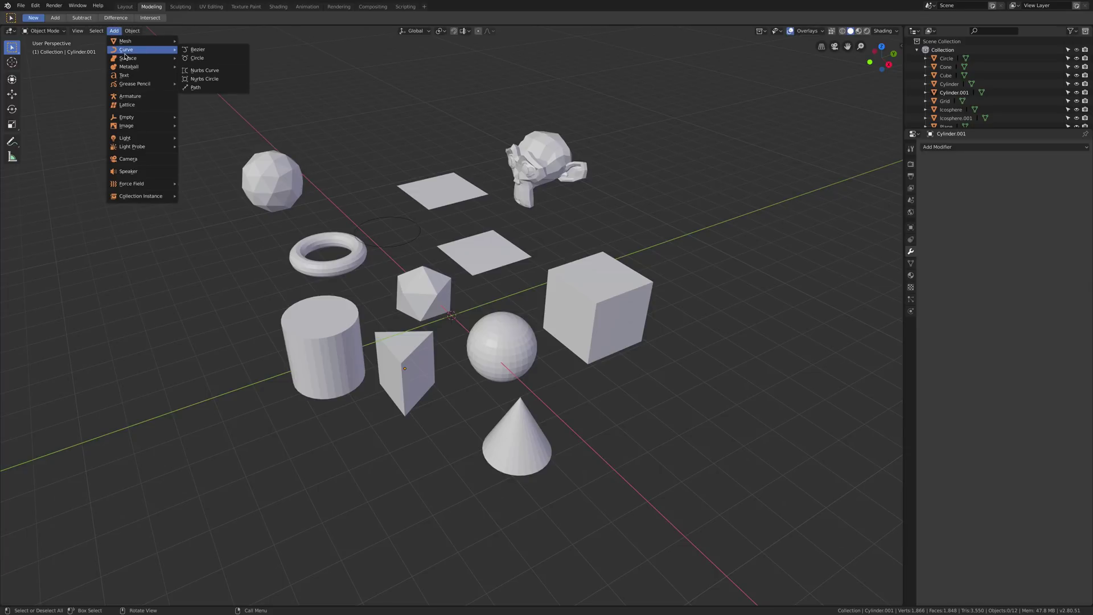
left_click(216, 51)
middle_click_drag(371, 140, 285, 171)
left_click(345, 172)
key("Delete")
- Add a NURBS surface cylinder and move it further away from the other objects
left_click(114, 31)
mouse_move(137, 58)
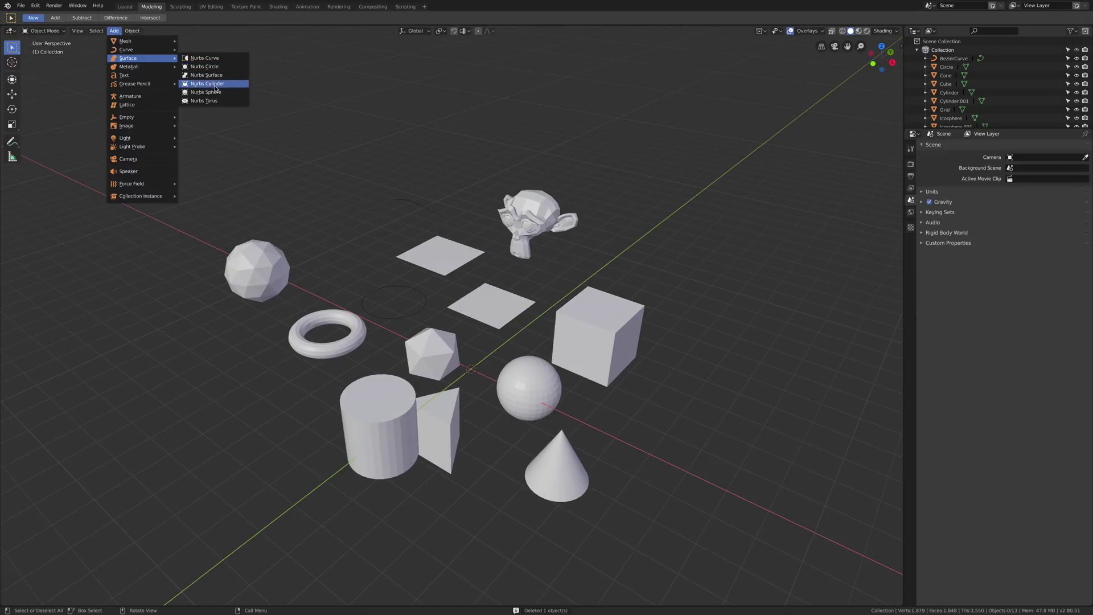
left_click(214, 84)
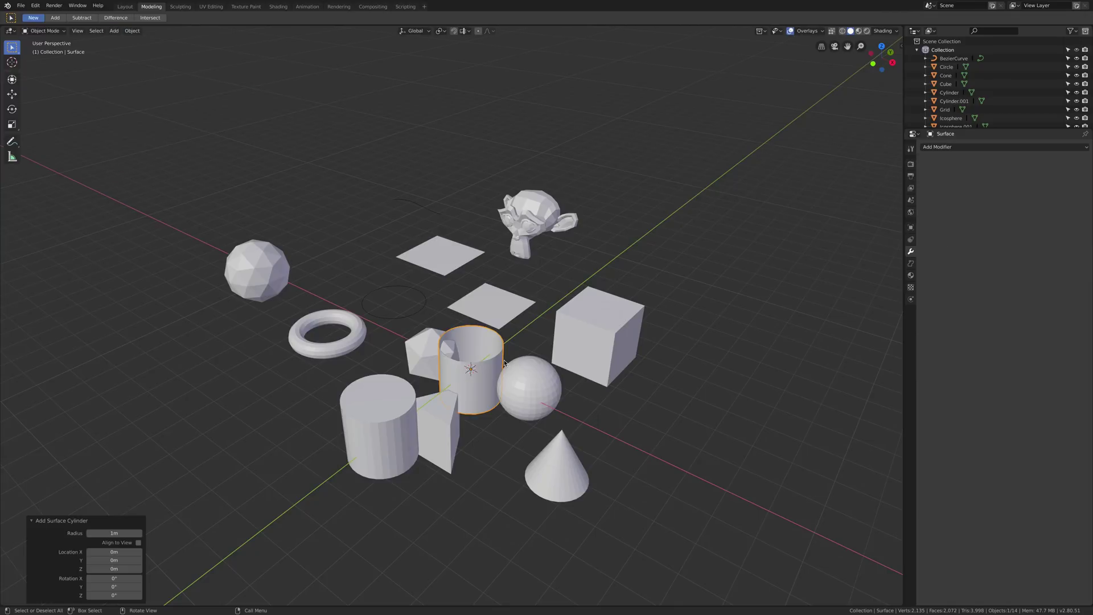
scroll(493, 375, "up", 2)
middle_click_drag(493, 375, 495, 377)
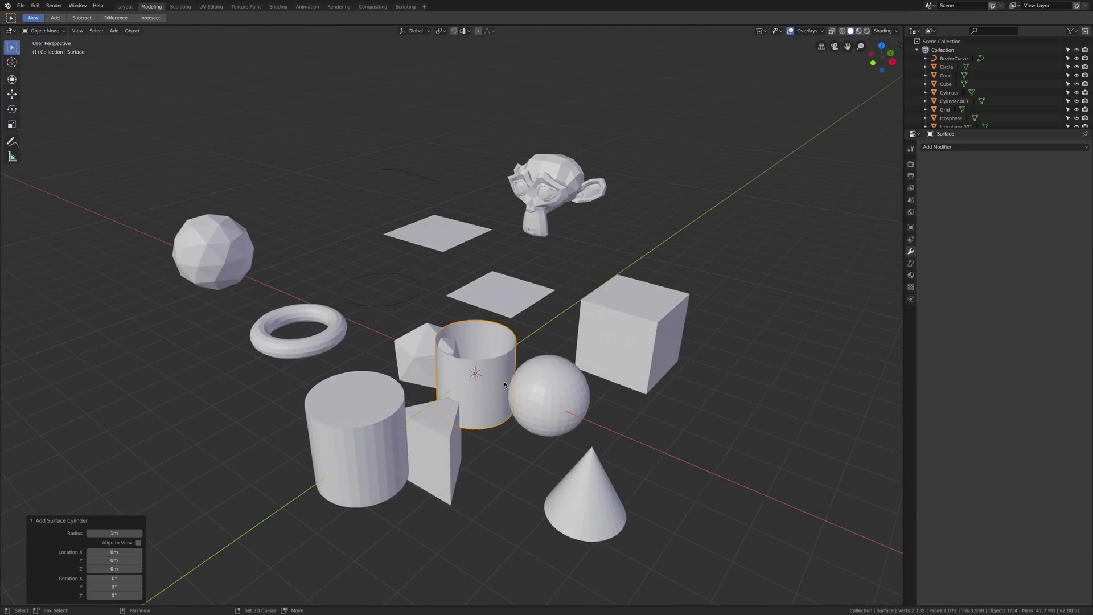
scroll(504, 381, "down", 2)
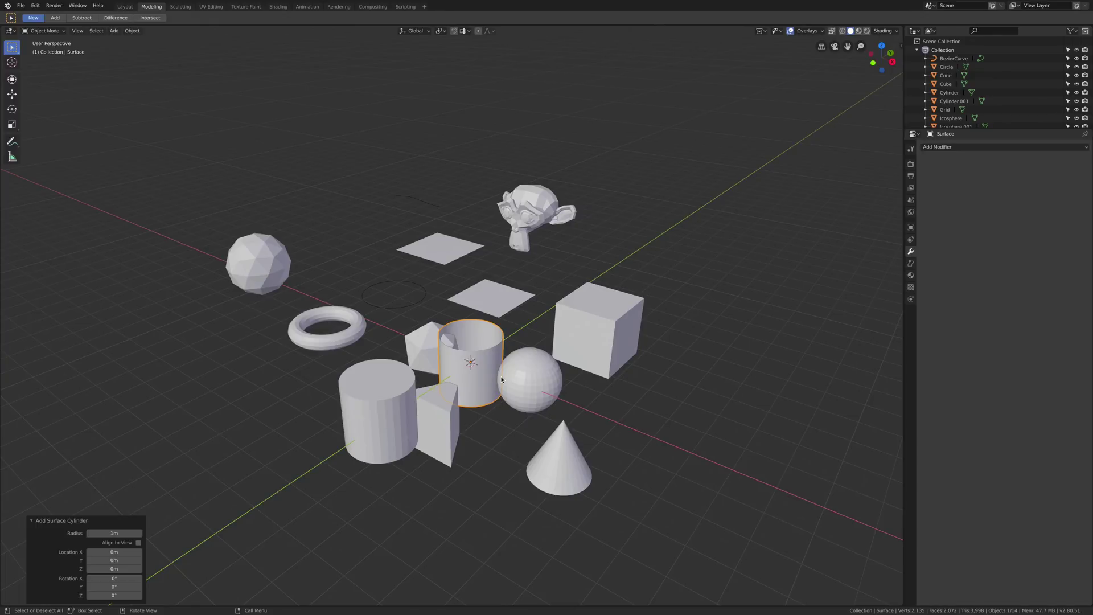
key("g")
left_click(353, 156)
- Inspect the lower solid cylinder's mesh in Edit Mode, then return to Object Mode
middle_click_drag(402, 163, 516, 374)
left_click(529, 468)
key("Tab")
middle_click_drag(598, 481, 524, 439)
scroll(457, 428, "up", 2)
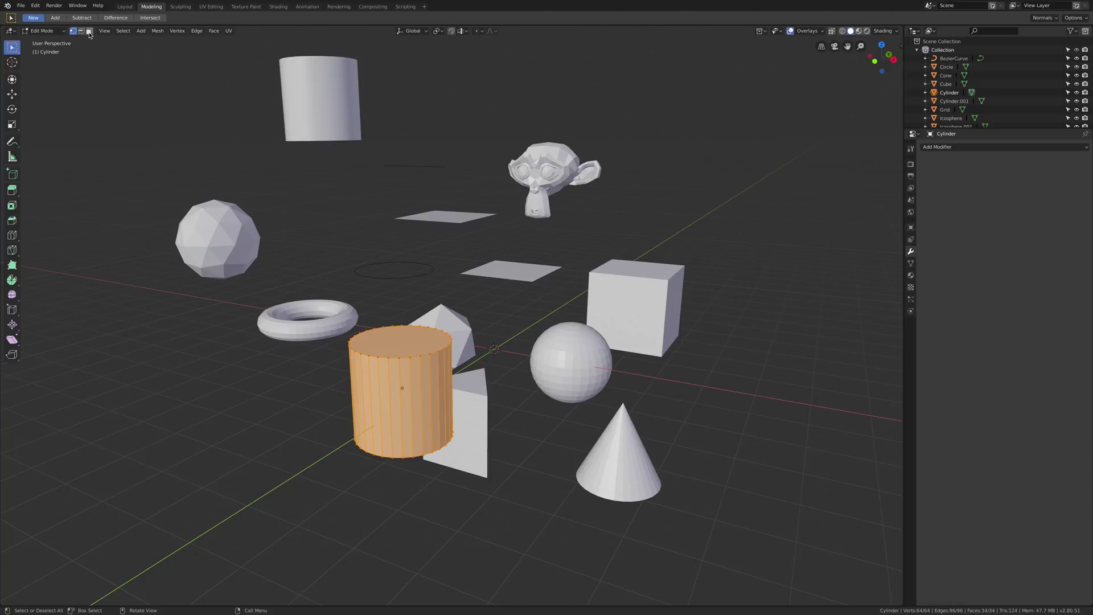
key("Tab")
- View the surface cylinder's control points in Edit Mode, then return to Object Mode
middle_click_drag(402, 317, 425, 251)
left_click(292, 69)
scroll(426, 251, "up", 3)
key("Tab")
middle_click_drag(395, 176, 436, 283)
key("Tab")
- Add a ball metaball and a capsule metaball positioned to merge with it
scroll(461, 296, "down", 4)
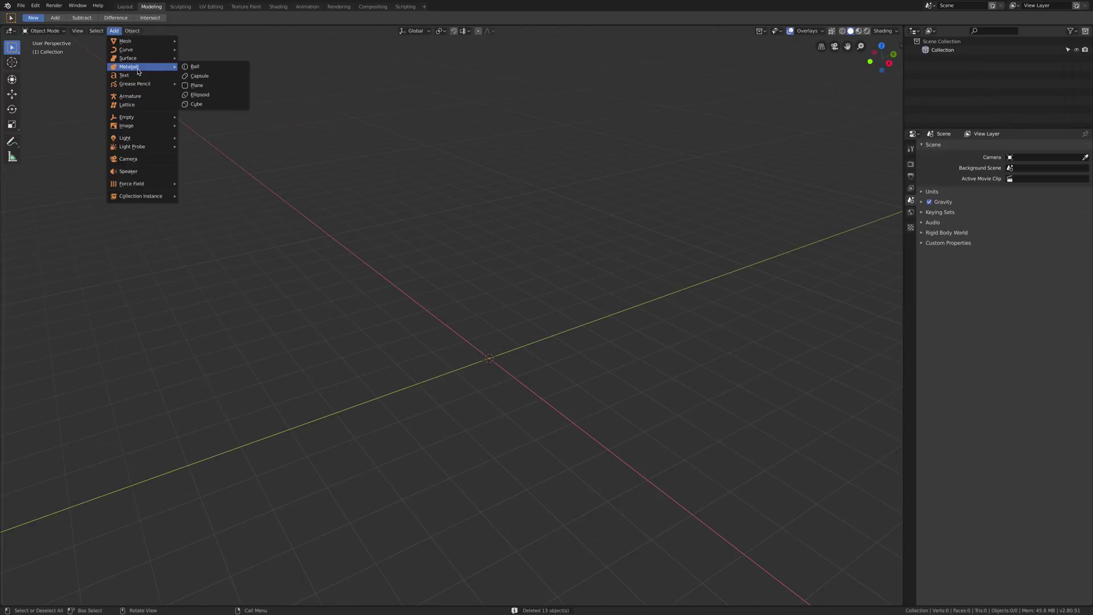
left_click(194, 68)
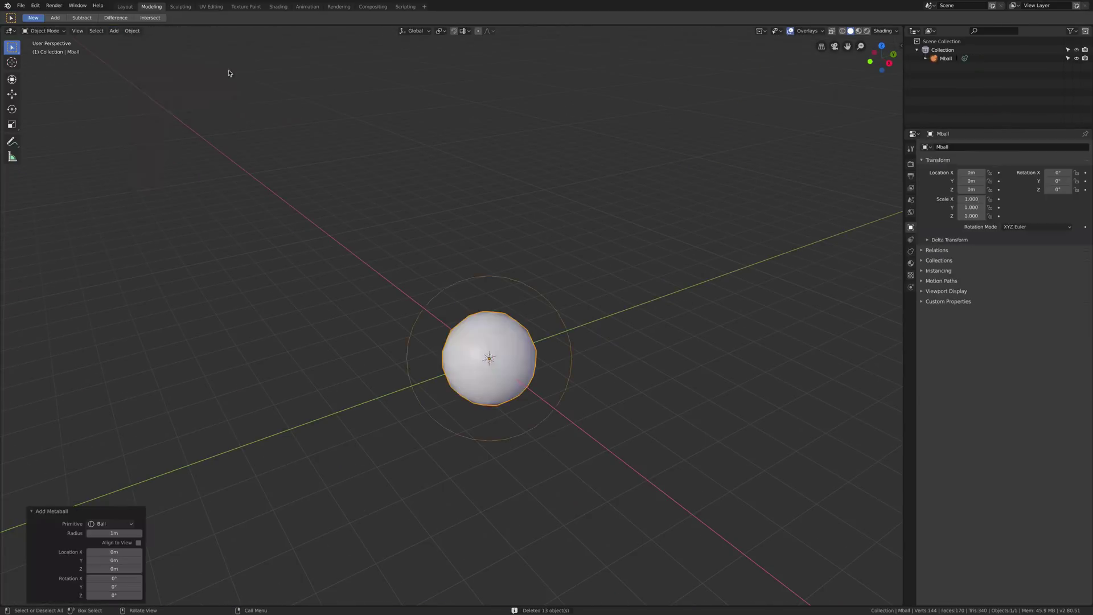
left_click(113, 31)
mouse_move(142, 68)
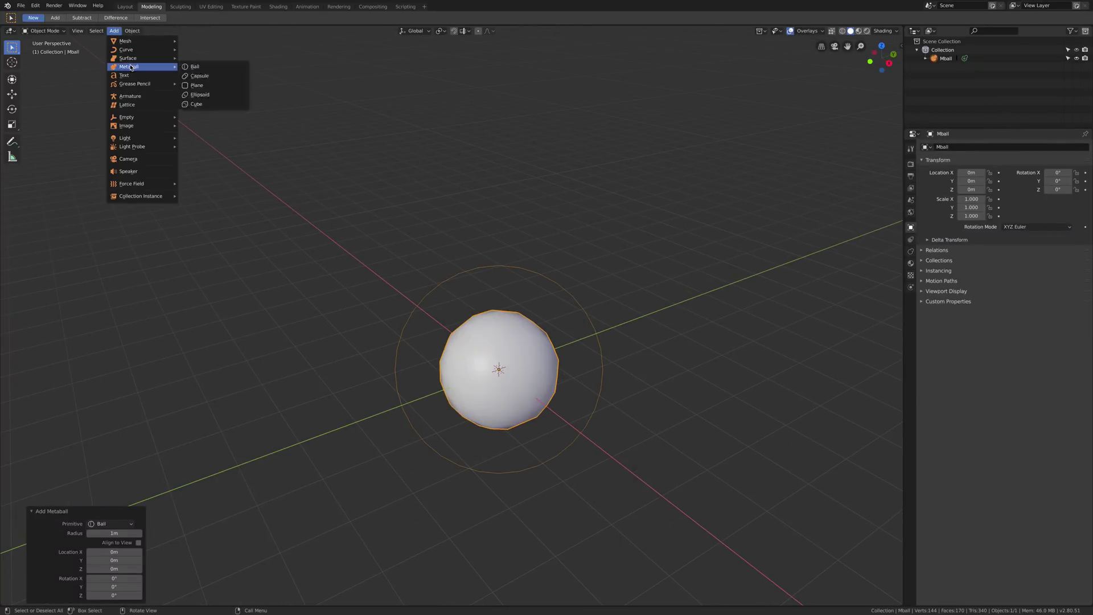
left_click(195, 75)
middle_click_drag(532, 318, 525, 319)
key("g")
left_click(619, 276)
- Add a plane metaball and place it beside the others
left_click(114, 30)
mouse_move(143, 68)
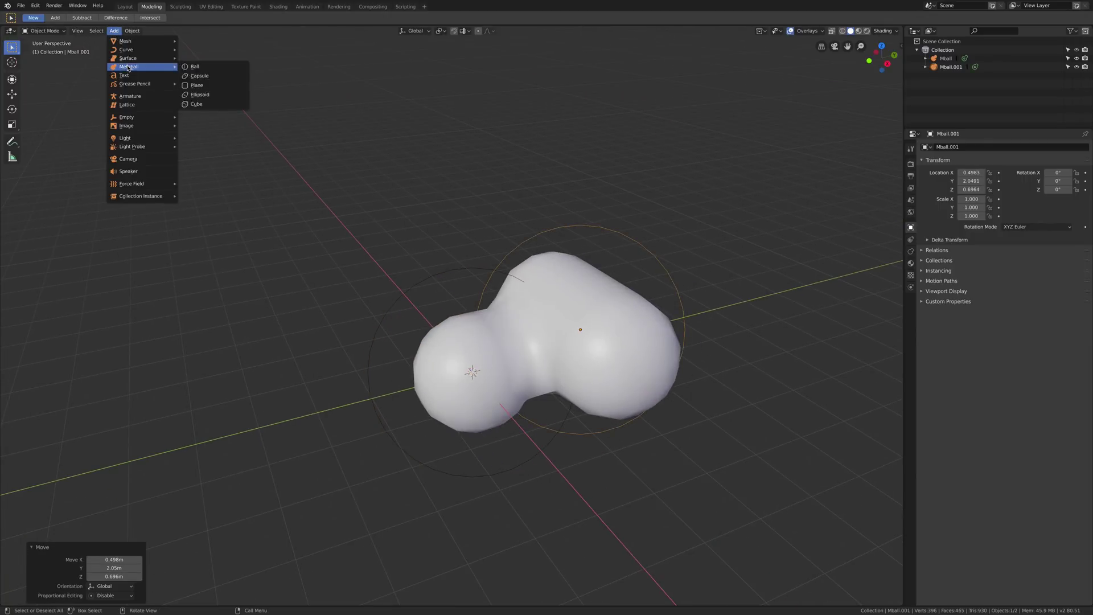
left_click(195, 85)
key("g")
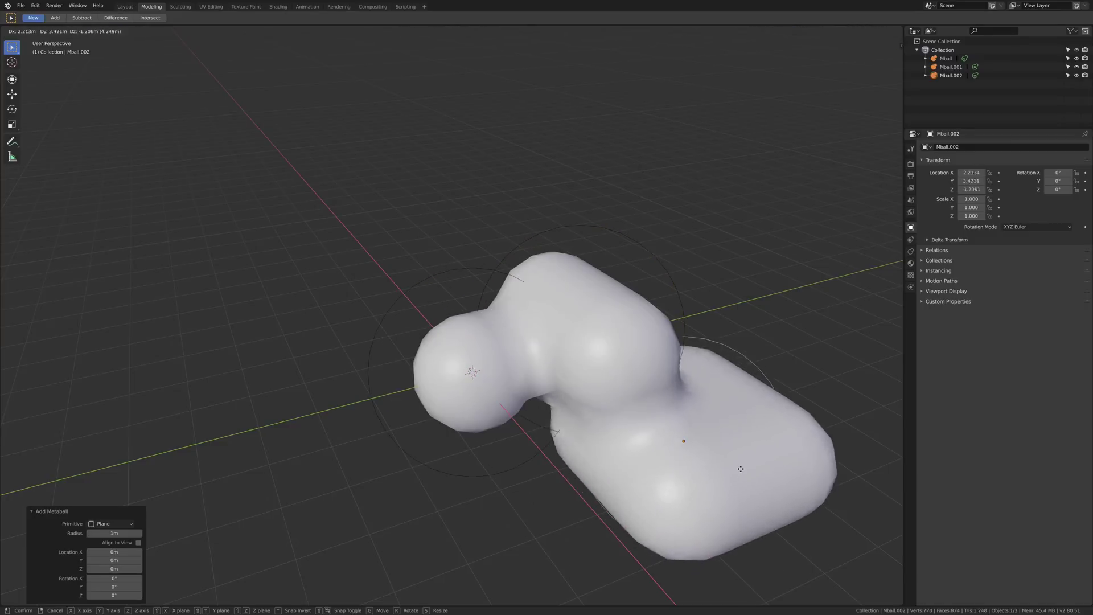
left_click(764, 307)
middle_click_drag(763, 307, 484, 376)
scroll(484, 376, "up", 3)
- Add an ellipsoid metaball and place it higher up on the blob
left_click(114, 31)
mouse_move(142, 66)
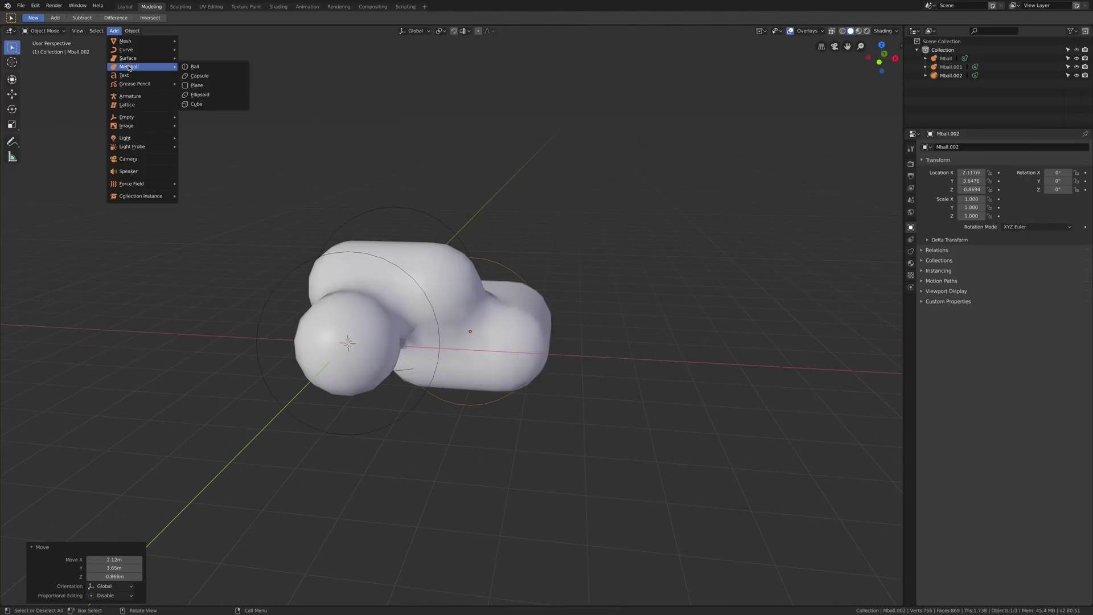
left_click(196, 94)
middle_click_drag(475, 354, 455, 284)
key("g")
left_click(478, 227)
middle_click_drag(478, 227, 565, 312)
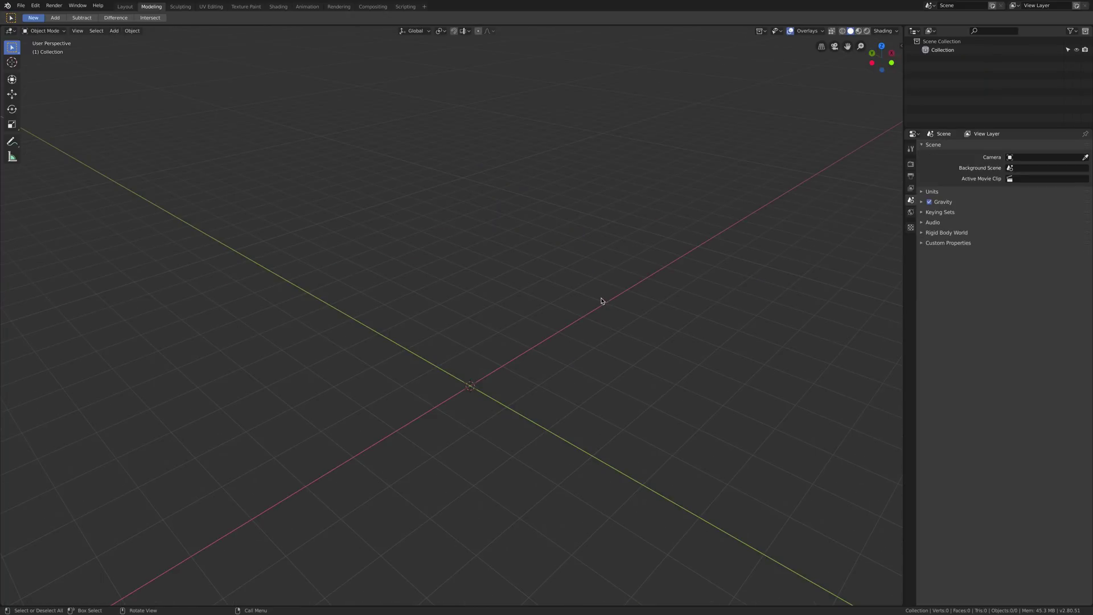
- Open Blender Preferences on the Add-ons page and move the window toward the middle-left
left_click(37, 5)
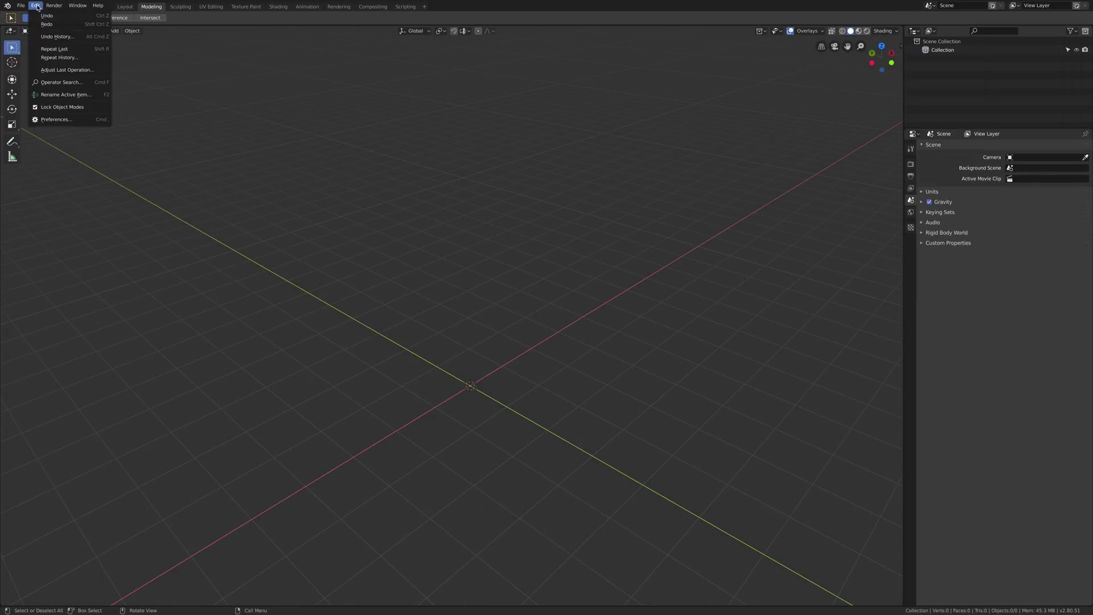
left_click(59, 120)
left_click_drag(199, 8, 325, 125)
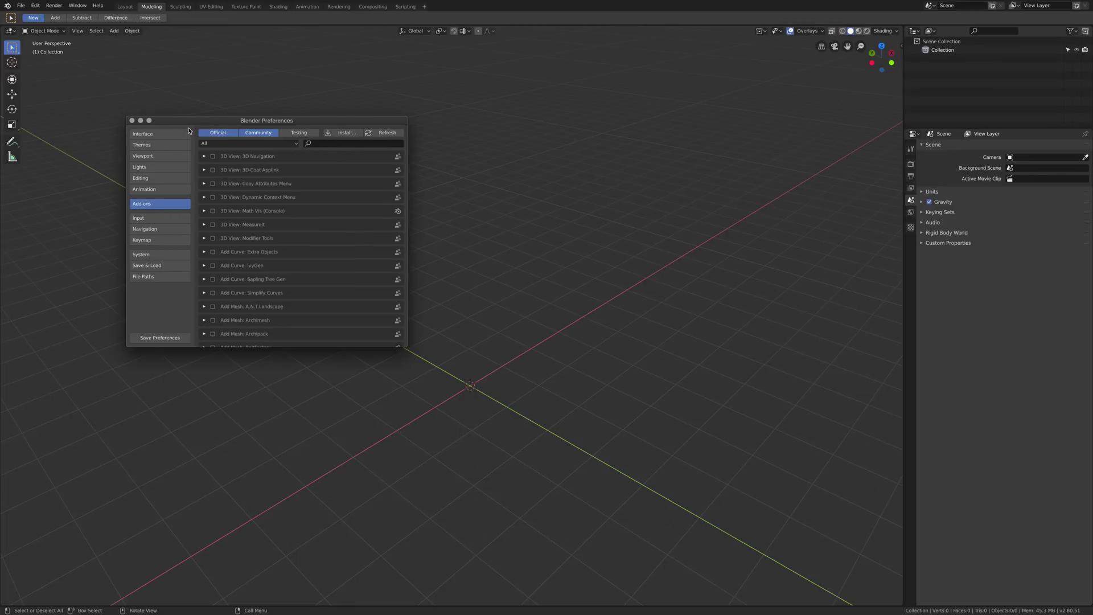
- Include Testing add-ons, search for 'extra', and expand Add Mesh: Extra Objects
left_click(304, 133)
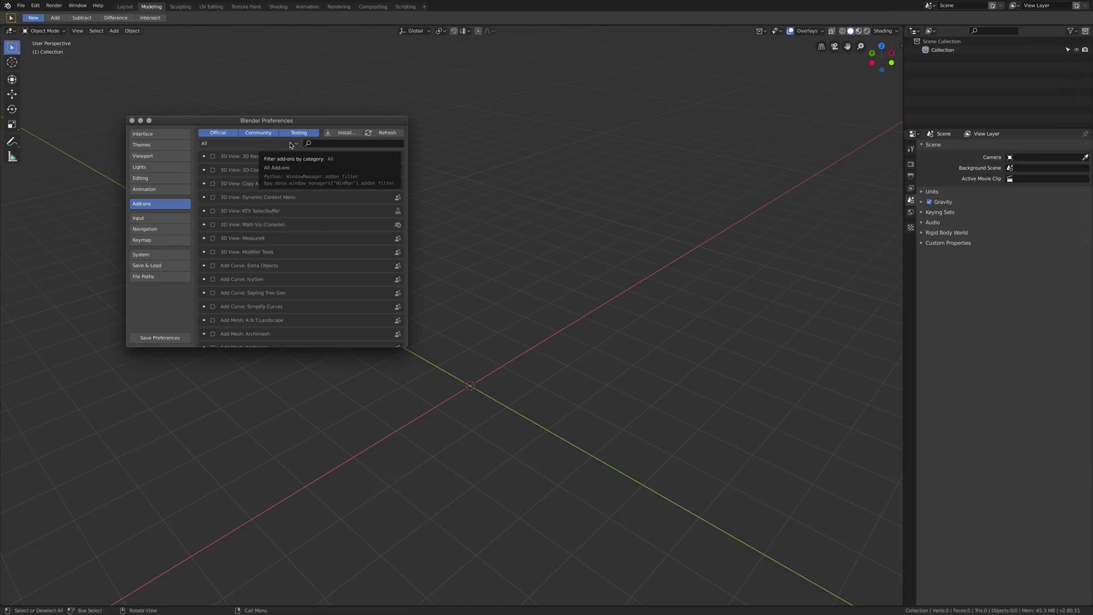
left_click(333, 144)
type("e")
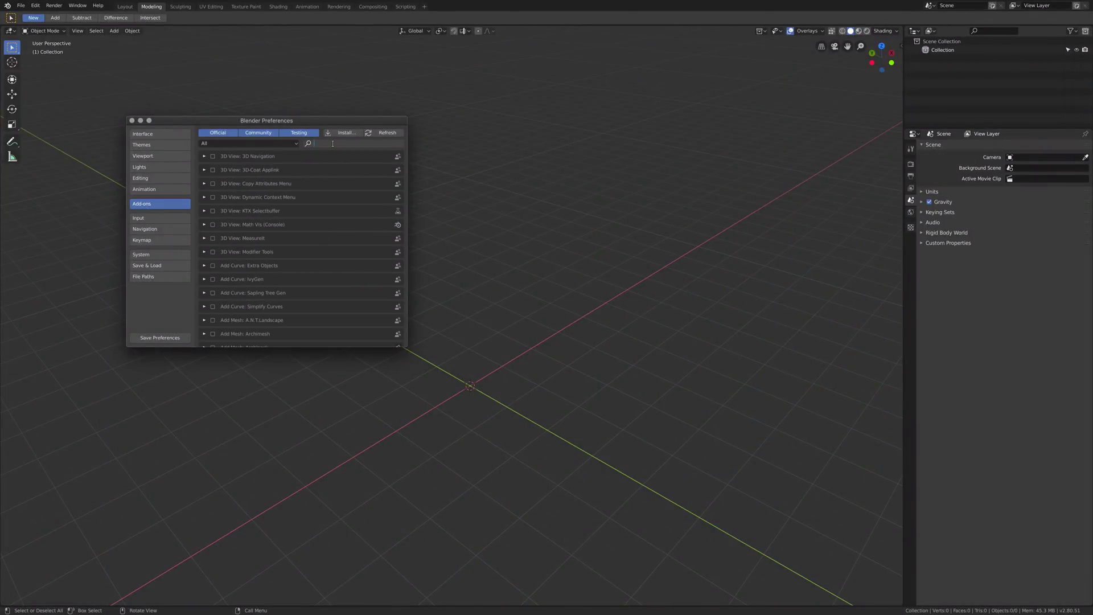
type("extra")
key("Return")
left_click(205, 170)
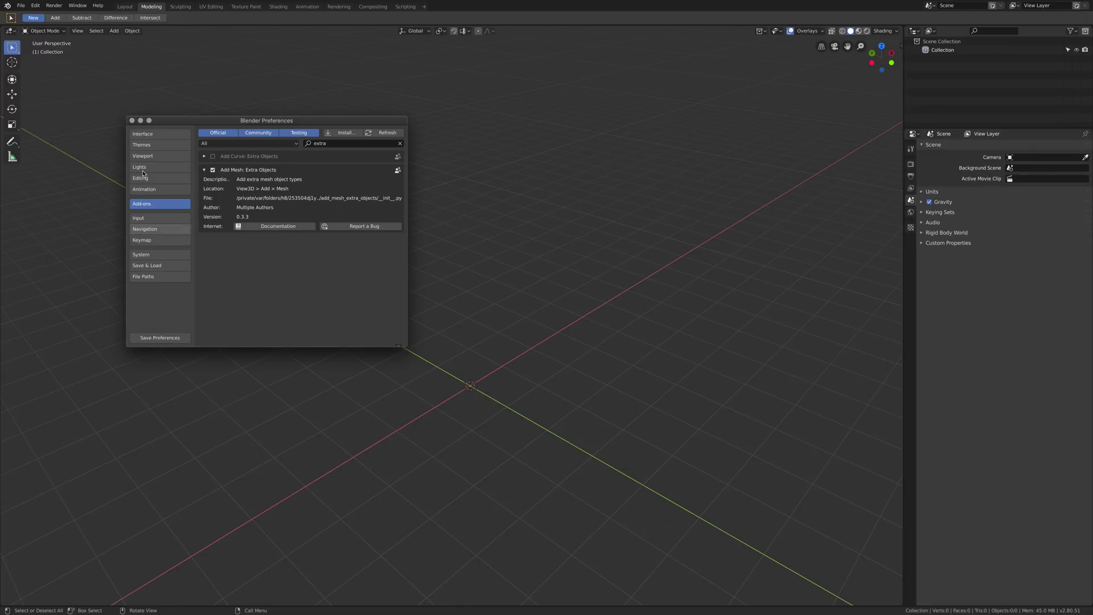
- Close Preferences and open the Add > Mesh list showing Round Cube and Single Vert
left_click(131, 120)
left_click(132, 31)
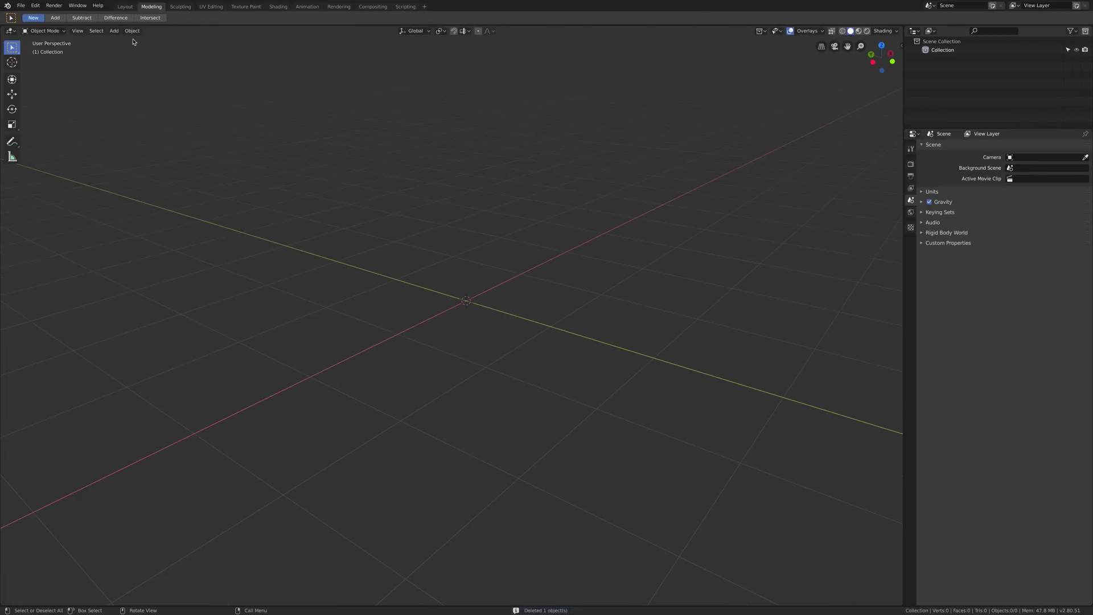
left_click(132, 31)
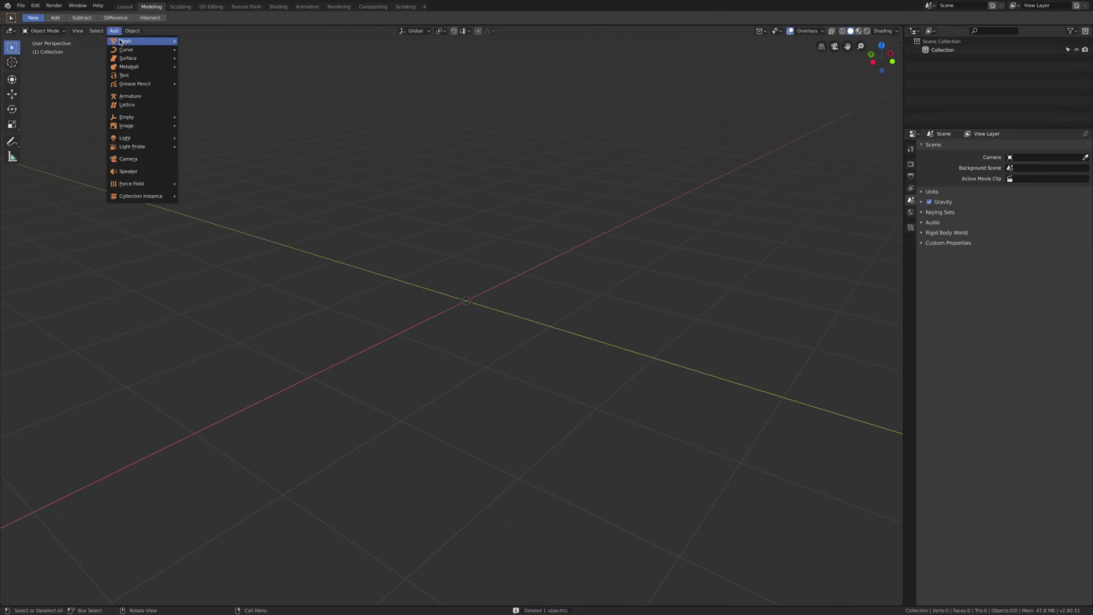
- Add a Round Cube mesh and try its Clay Bar and Cube presets
mouse_move(167, 46)
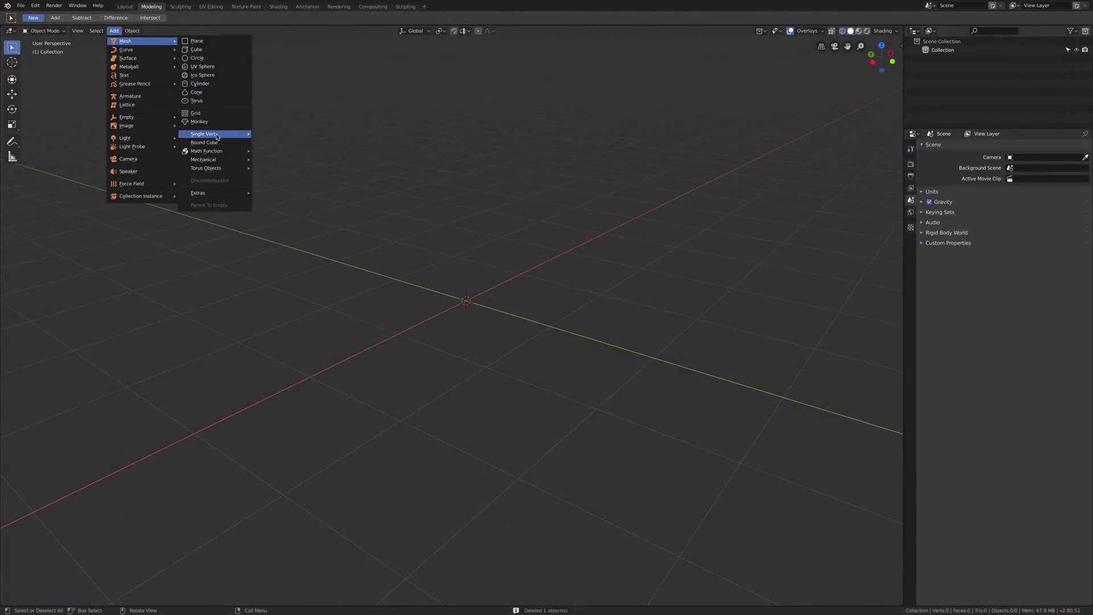
mouse_move(217, 136)
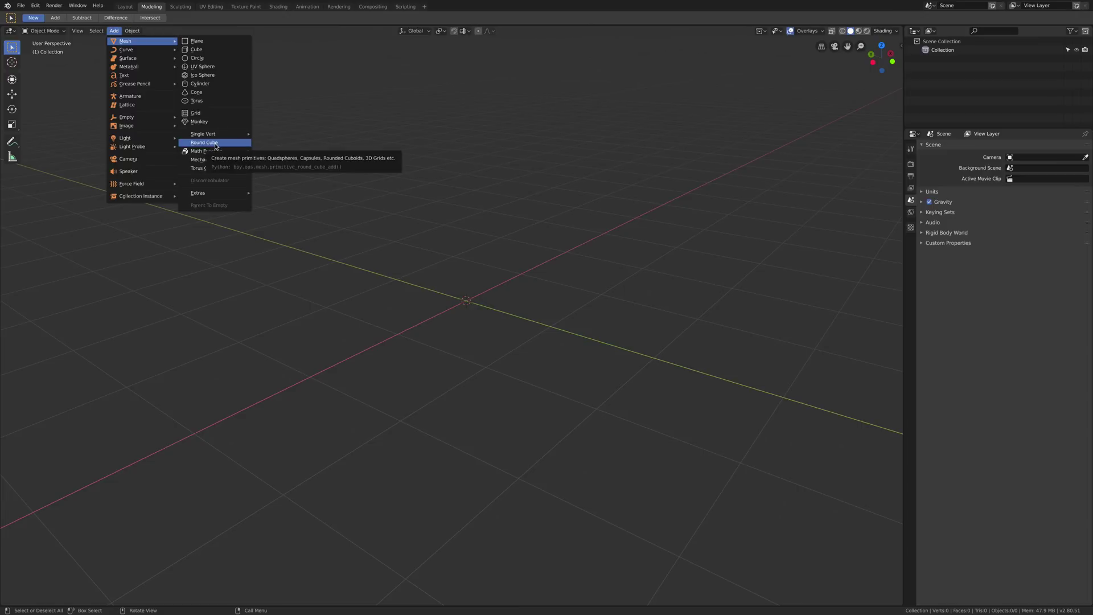
left_click(215, 143)
left_click(93, 411)
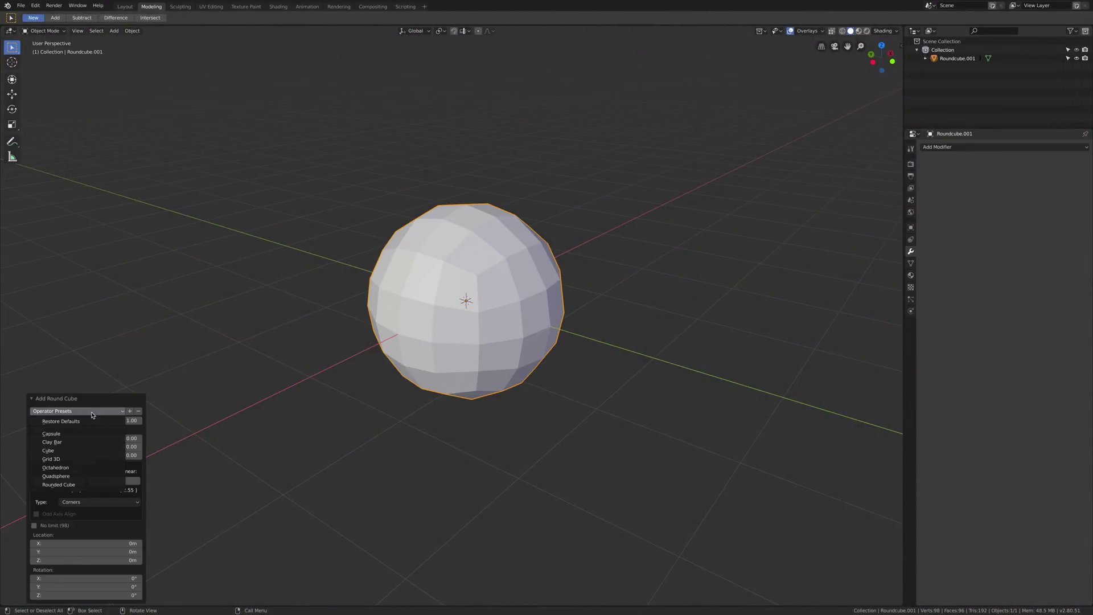
left_click(80, 443)
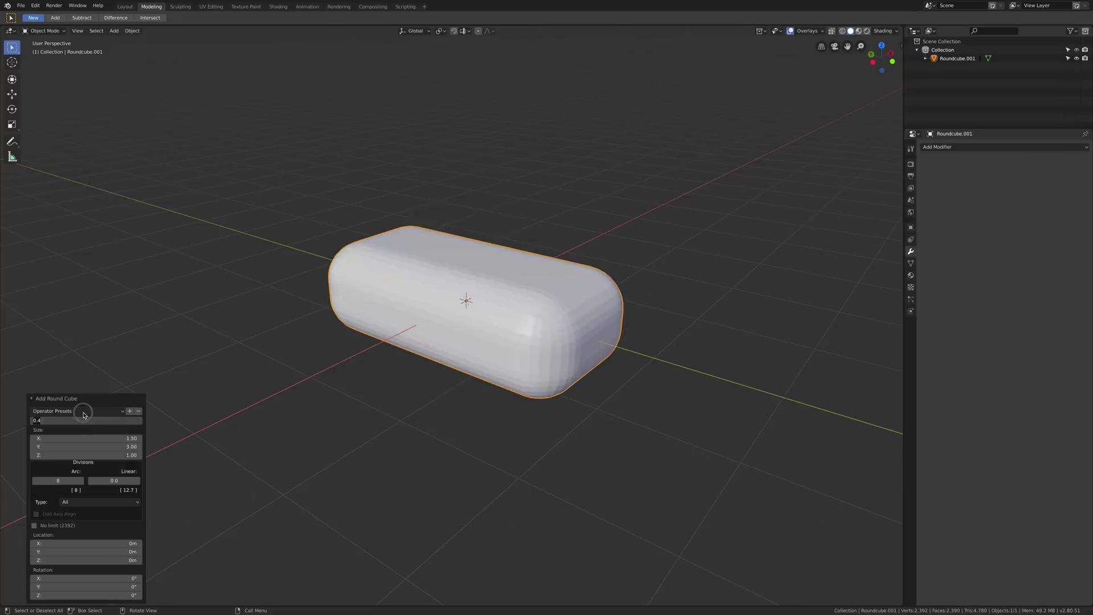
left_click(78, 449)
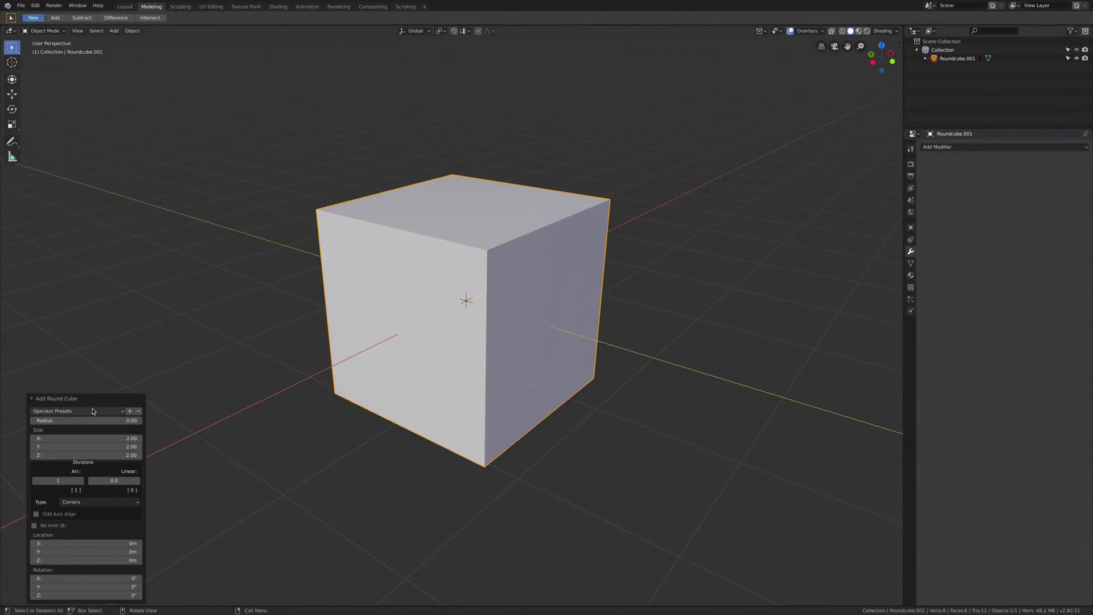
- Try the Octahedron preset, then switch to the Rounded Cube preset
left_click(92, 412)
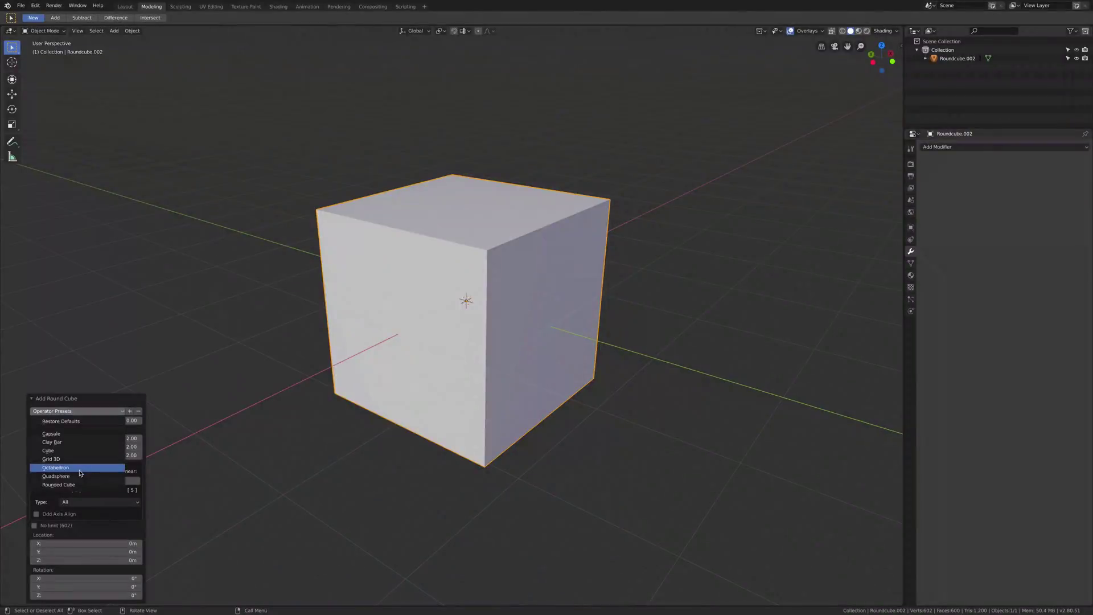
left_click(80, 465)
mouse_move(379, 331)
middle_mouse_down()
mouse_move(346, 336)
mouse_move(368, 336)
middle_mouse_up()
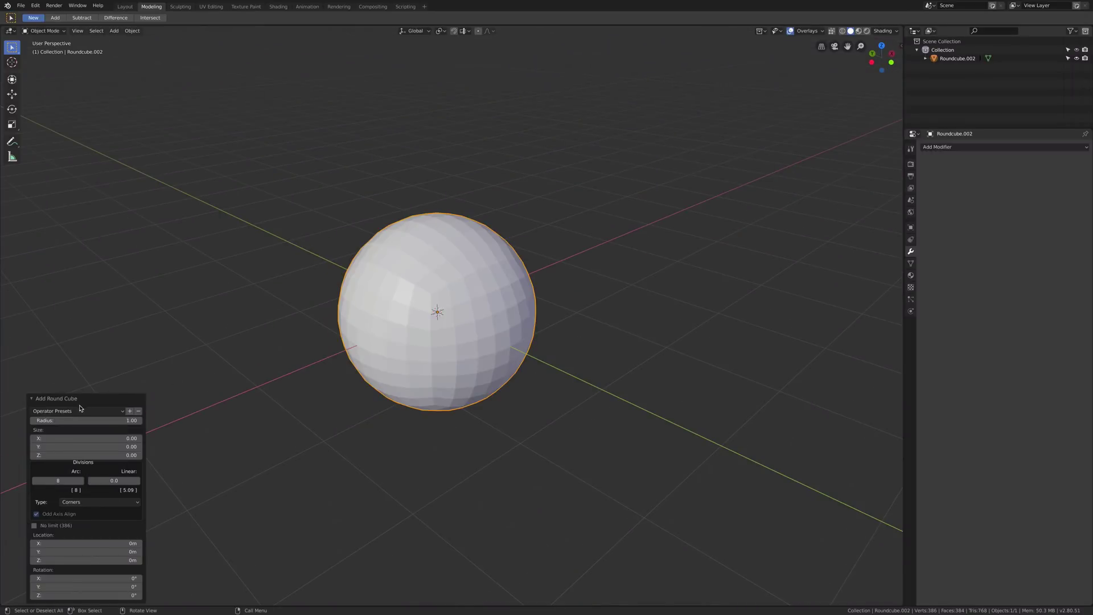
left_click(81, 410)
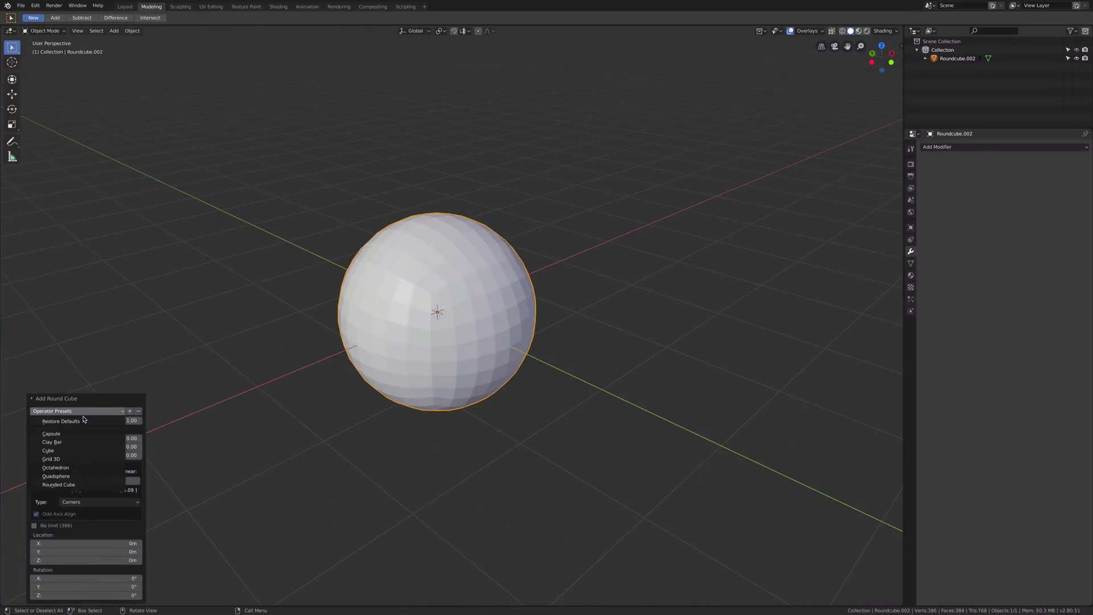
left_click(71, 484)
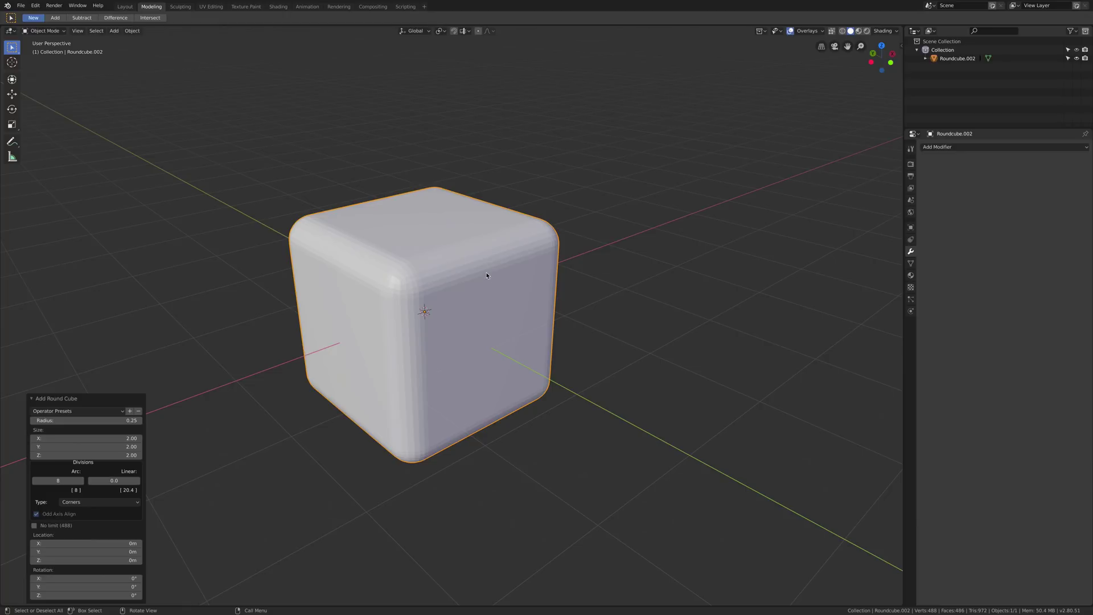
- Toggle rounding type to edges and back to corners, and lower arc divisions to 2
left_click(89, 503)
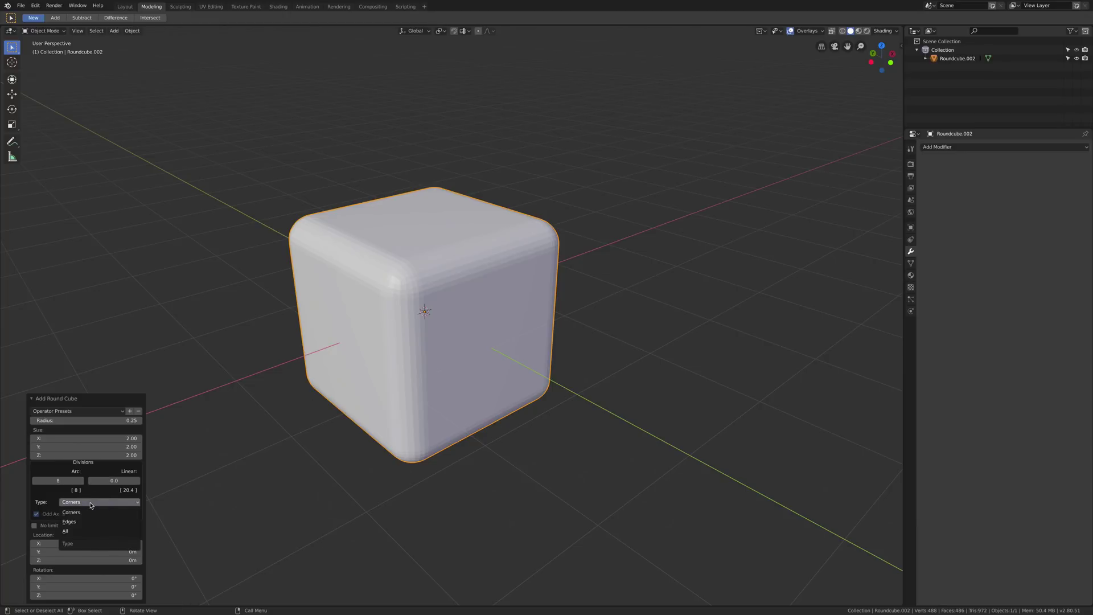
left_click(86, 521)
left_click(94, 503)
left_click(90, 490)
left_click(35, 480)
left_click(35, 480)
left_click(34, 481)
left_click(34, 480)
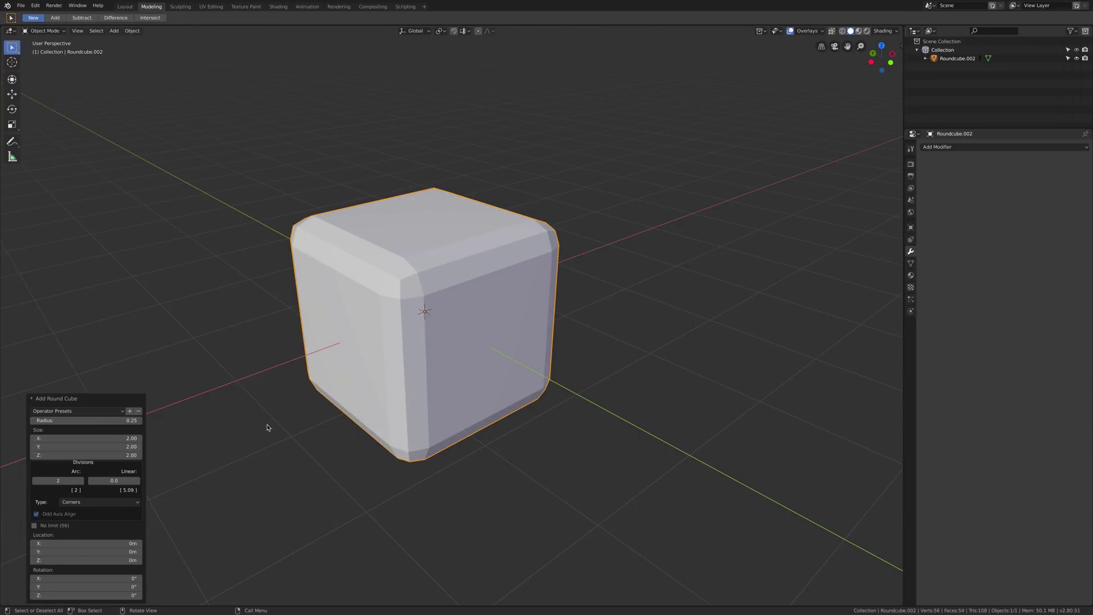
middle_click_drag(275, 390, 279, 392)
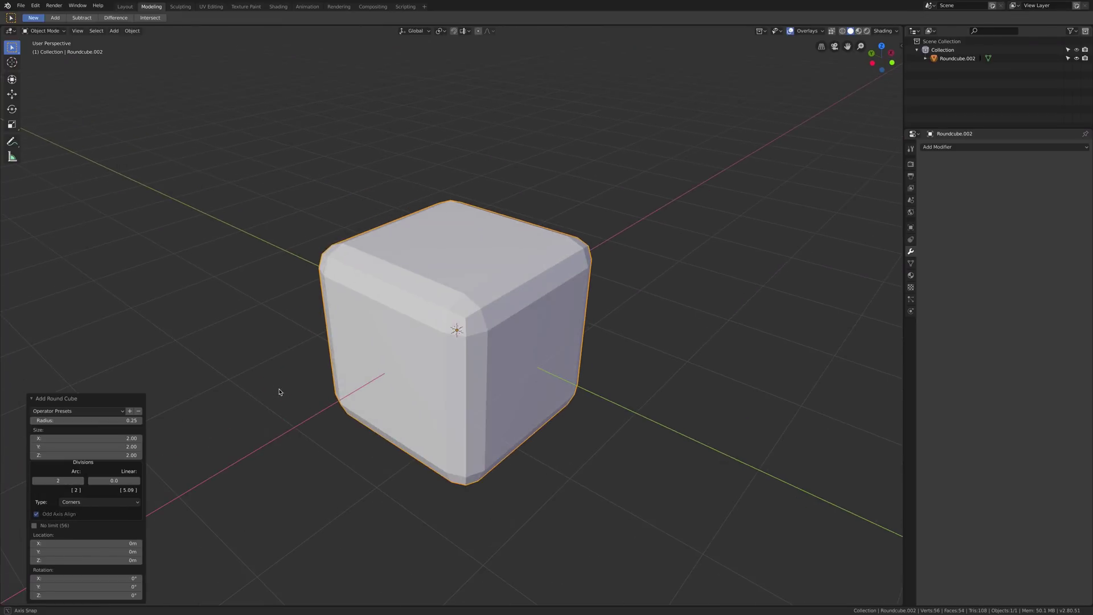
- Lower arc divisions to 1, then turn the round cube into a Capsule preset
left_click(35, 481)
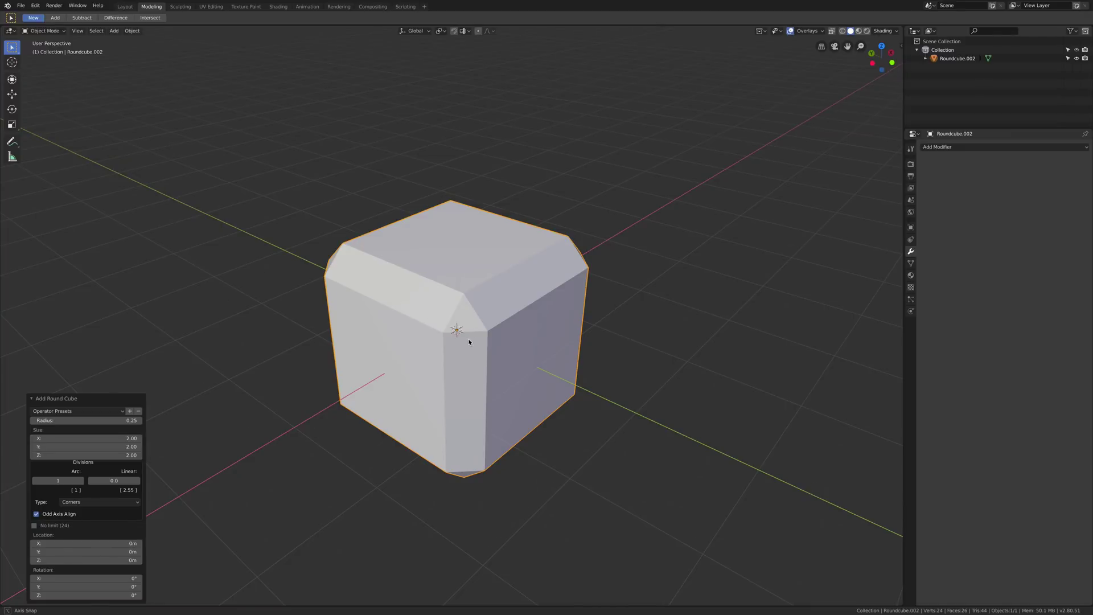
middle_click_drag(466, 337, 466, 339)
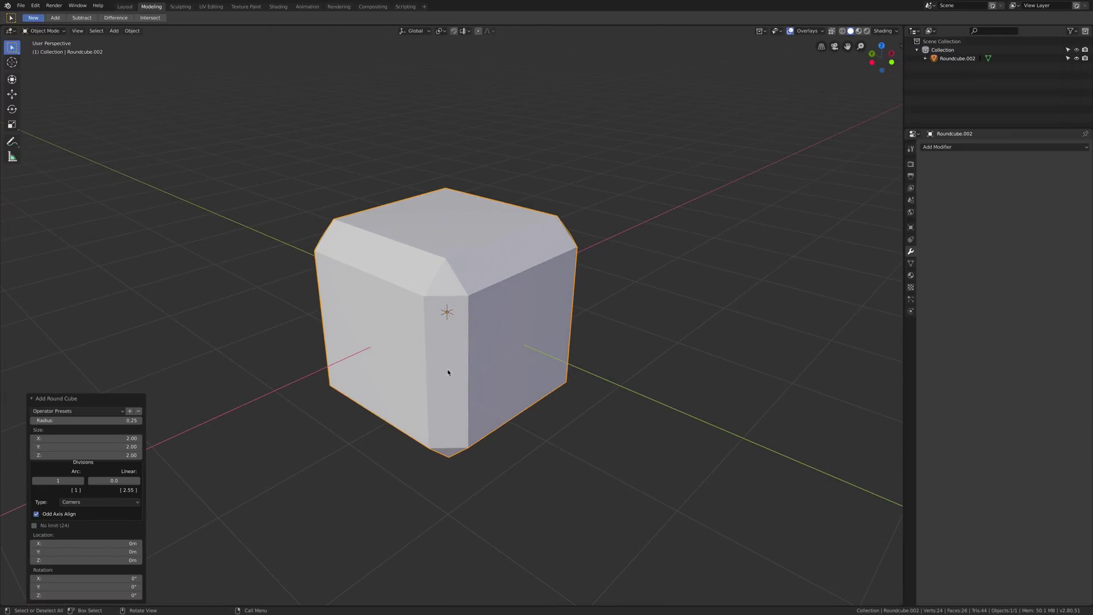
middle_click_drag(361, 390, 356, 386)
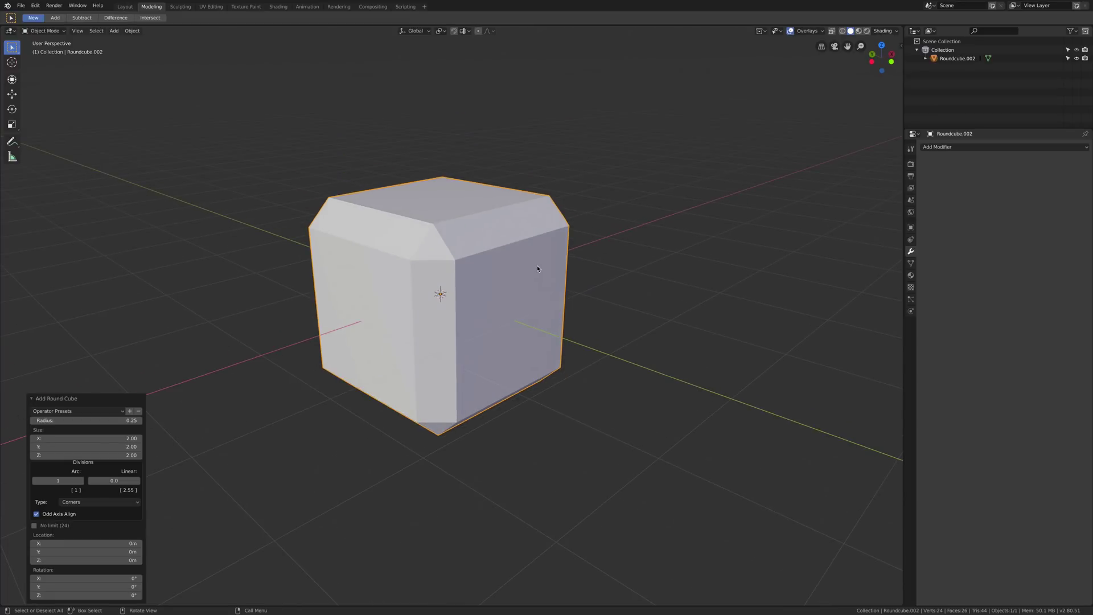
left_click(84, 411)
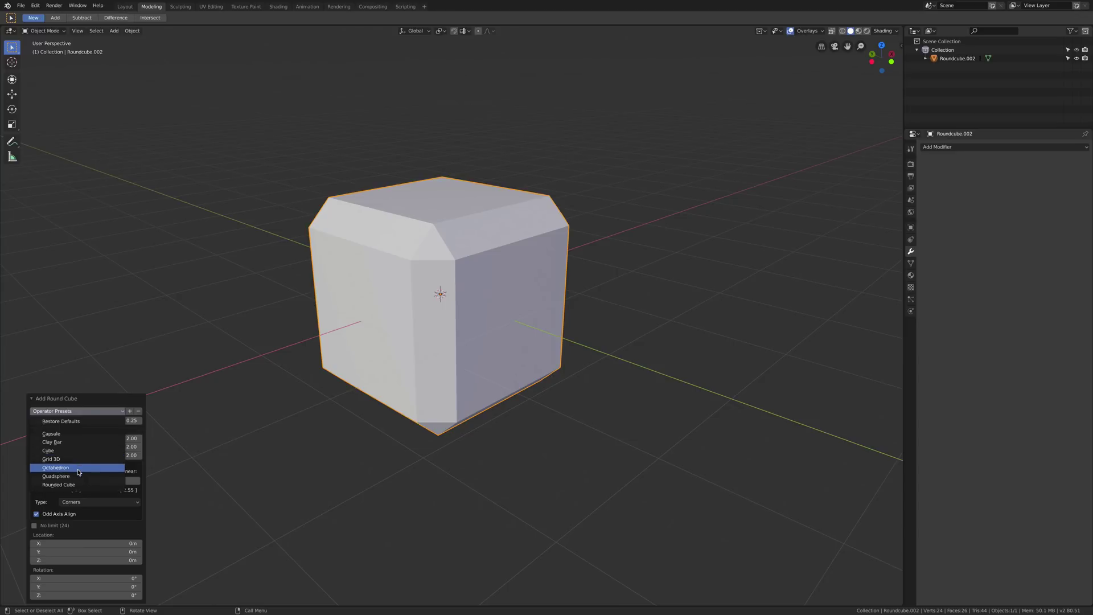
left_click(78, 433)
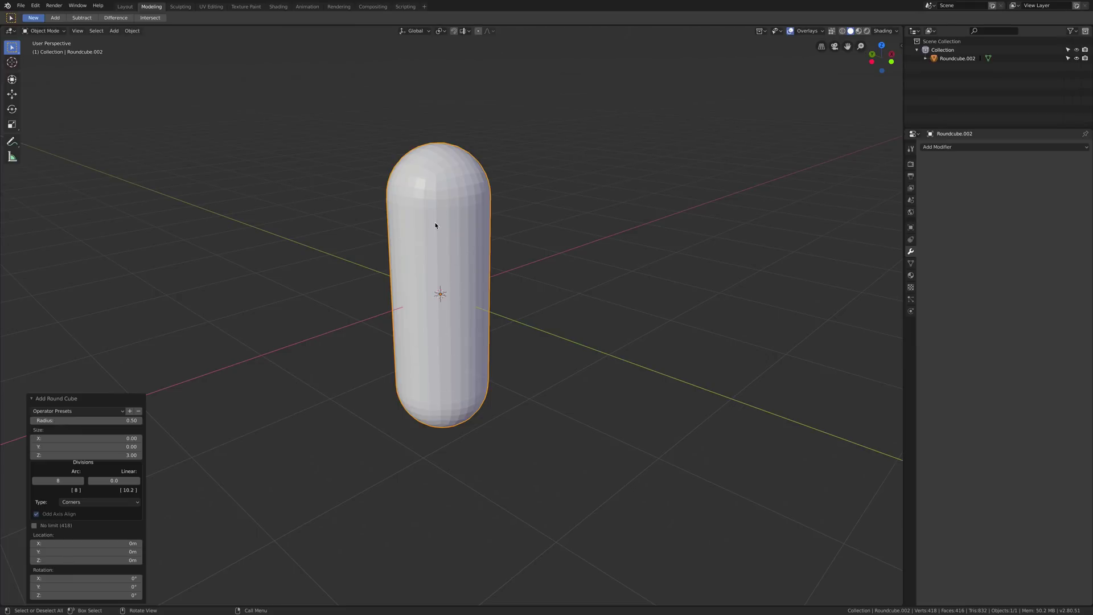
- Adjust the capsule radius from 2.10 to 0.90 and set arc divisions to 5
middle_click_drag(495, 224, 443, 290)
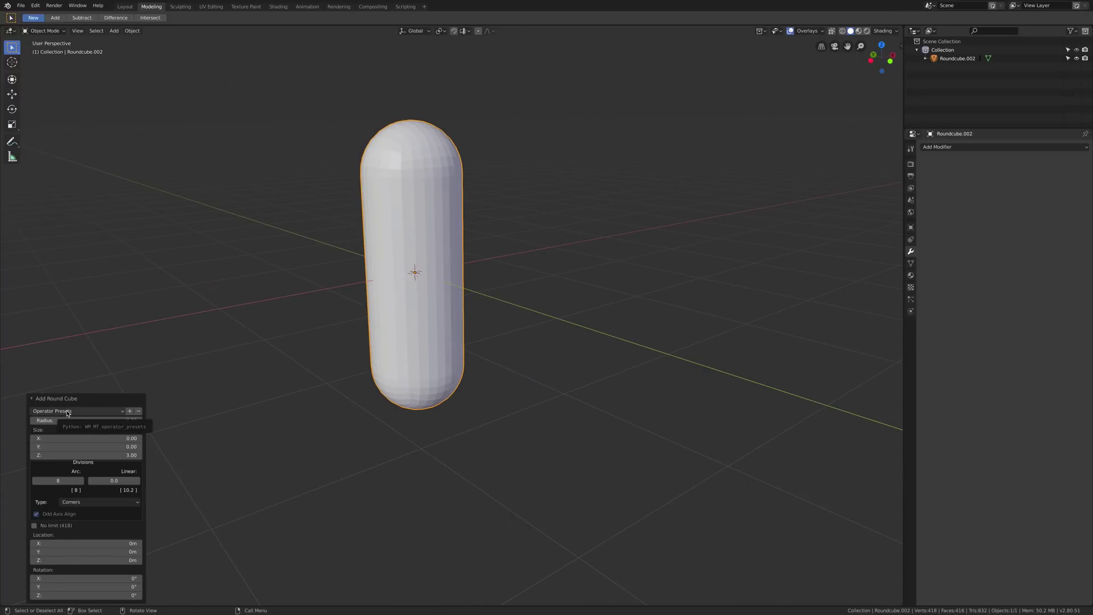
middle_click_drag(334, 404, 285, 431)
mouse_move(112, 420)
left_mouse_down()
mouse_move(171, 420)
mouse_move(112, 420)
left_mouse_up()
mouse_move(82, 483)
left_mouse_down()
mouse_move(71, 482)
mouse_move(82, 482)
left_mouse_up()
left_click(82, 481)
left_click(32, 482)
- Apply the Octahedron preset with radius 1.00 and arc divisions settled at 2
left_click(71, 411)
left_click(71, 468)
left_click(82, 481)
left_click(81, 481)
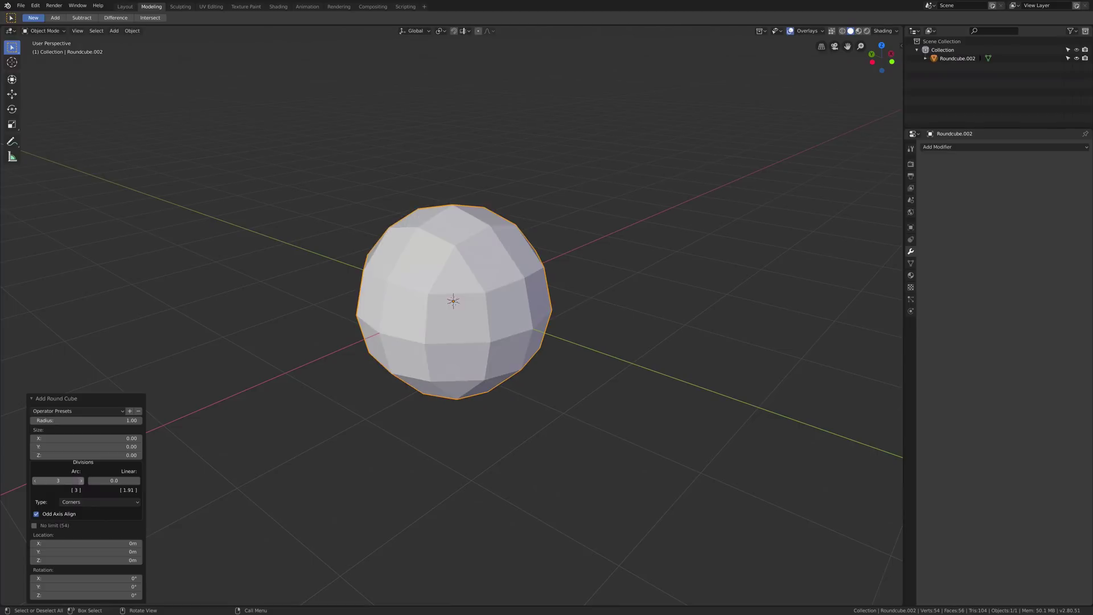
left_click(82, 481)
left_click(37, 482)
left_click(38, 482)
- Replace the round cube with a Z Math Surface and set X subdivisions to 19
key("Delete")
left_click(114, 31)
mouse_move(125, 41)
mouse_move(222, 155)
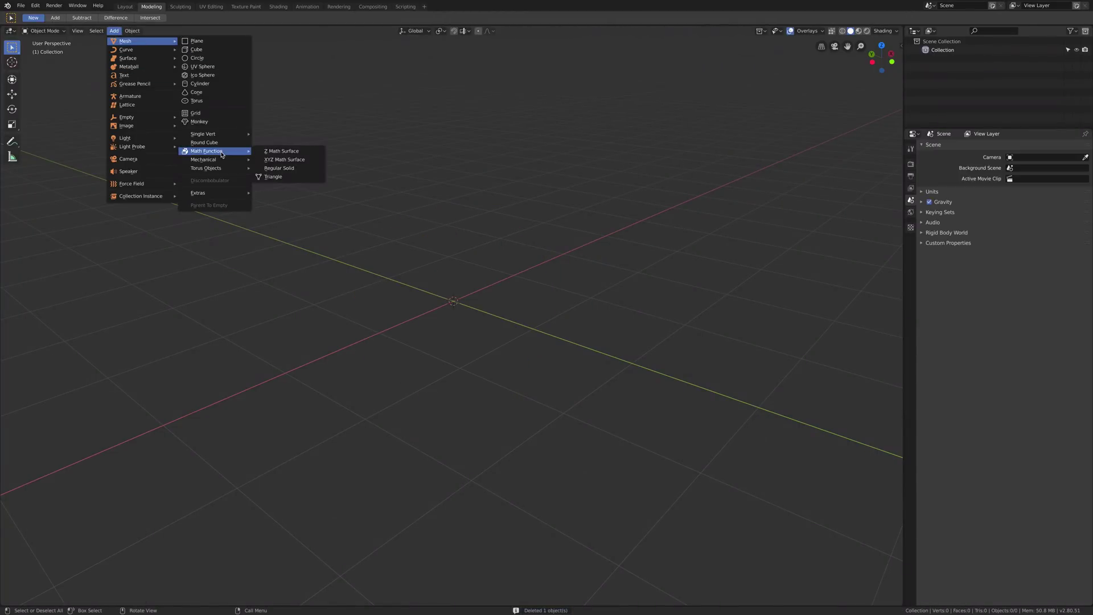
left_click(302, 152)
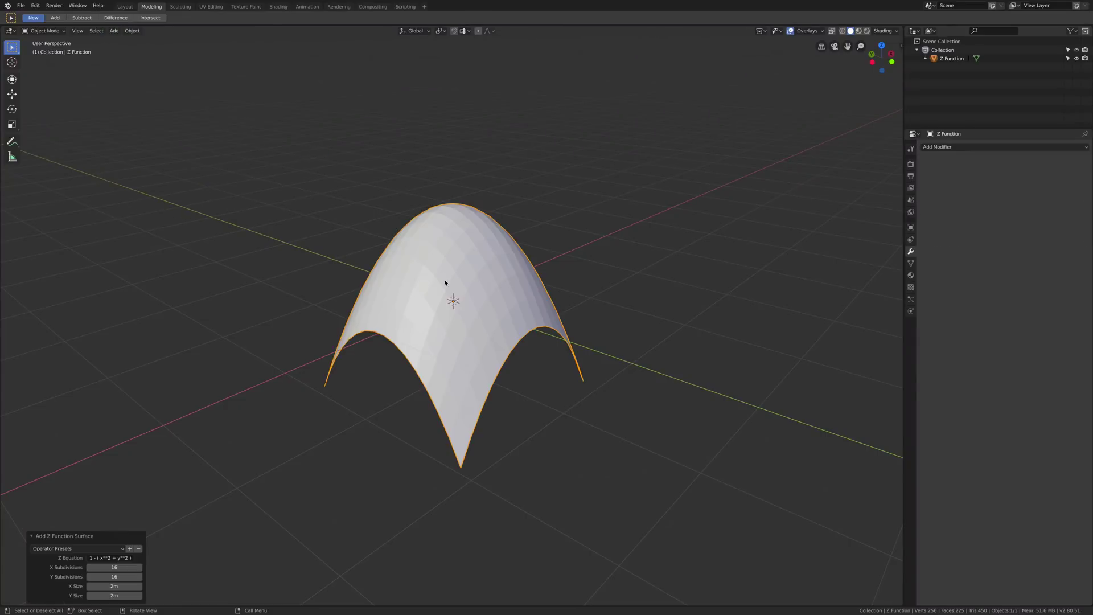
middle_click_drag(432, 319, 484, 296)
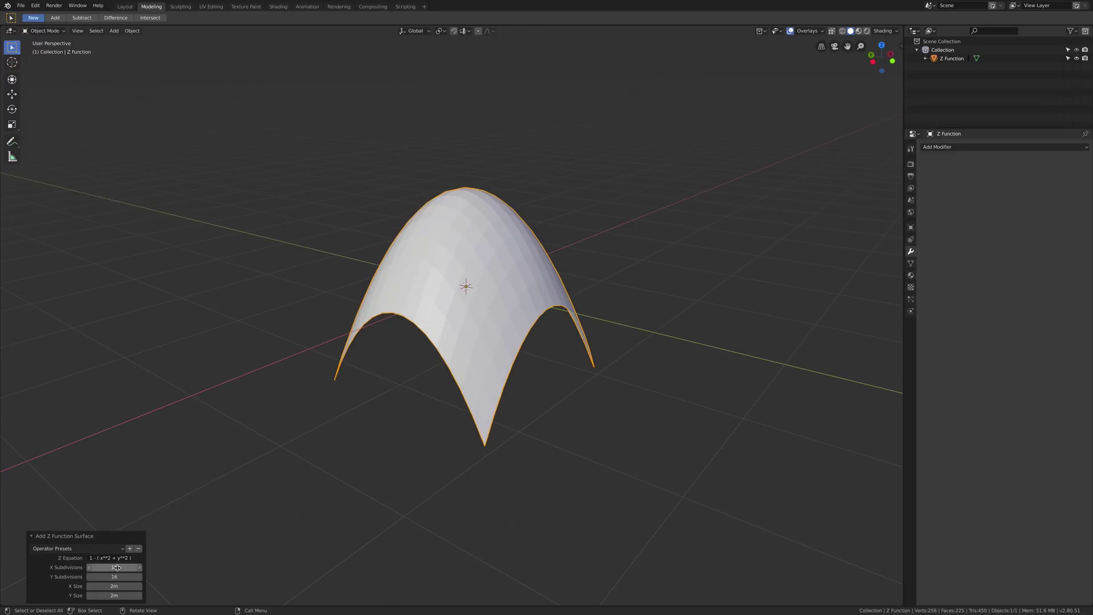
left_click_drag(114, 567, 105, 567)
middle_click_drag(512, 319, 453, 334)
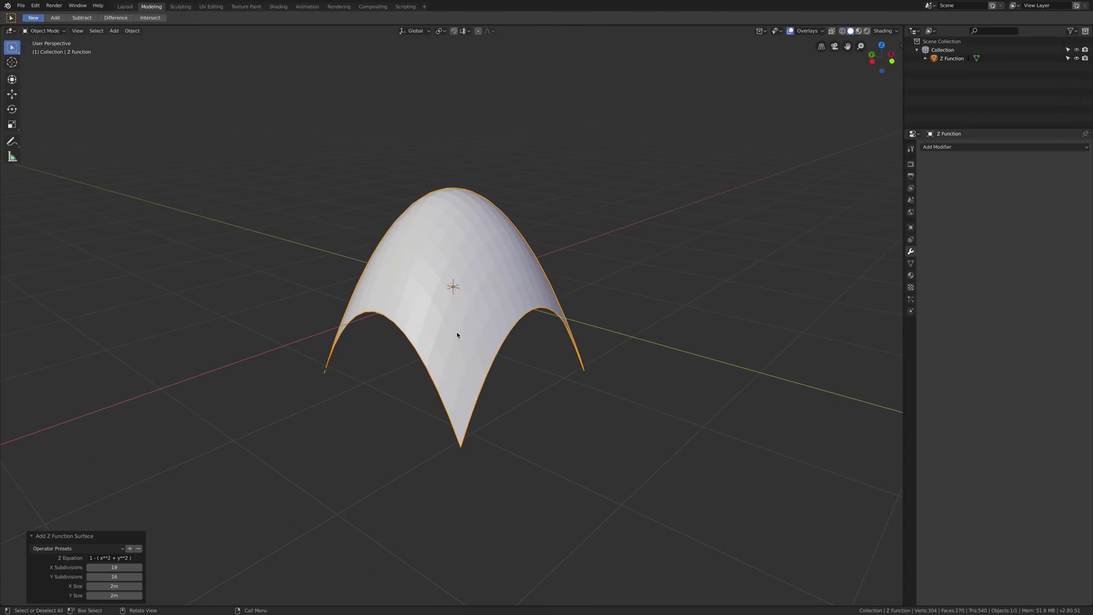
- Delete the Z surface and bring up the Add > Mesh > Math Function choices
key("Delete")
left_click(114, 31)
mouse_move(125, 41)
mouse_move(207, 151)
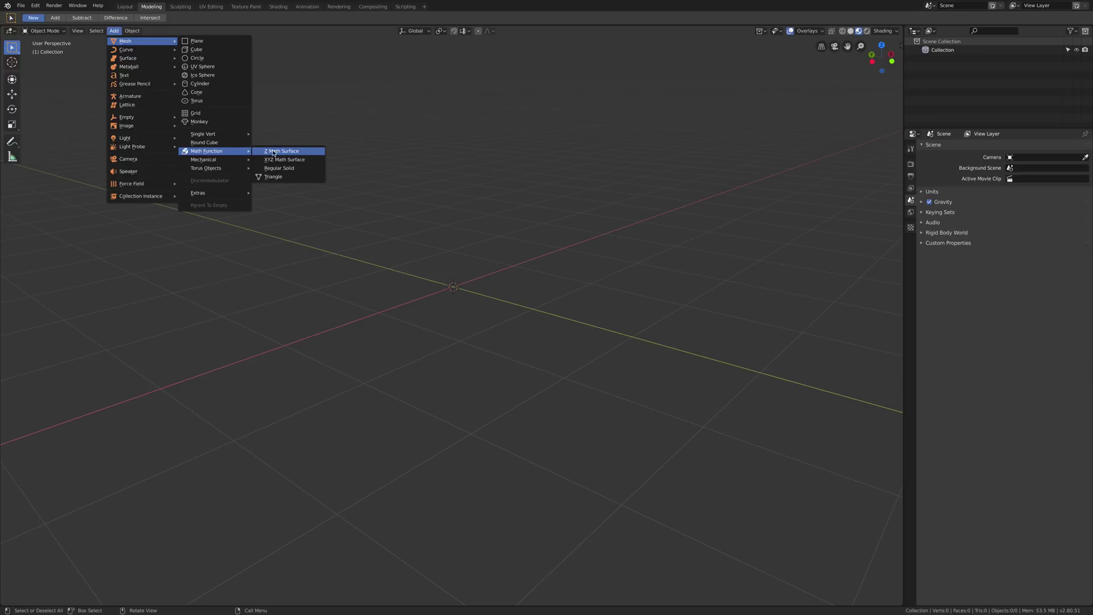
- Add an XYZ Math Surface and switch it to the Enneper preset
left_click(300, 161)
middle_click_drag(361, 277, 428, 281)
mouse_move(512, 288)
middle_mouse_down()
mouse_move(485, 298)
mouse_move(514, 286)
middle_mouse_up()
left_click(81, 420)
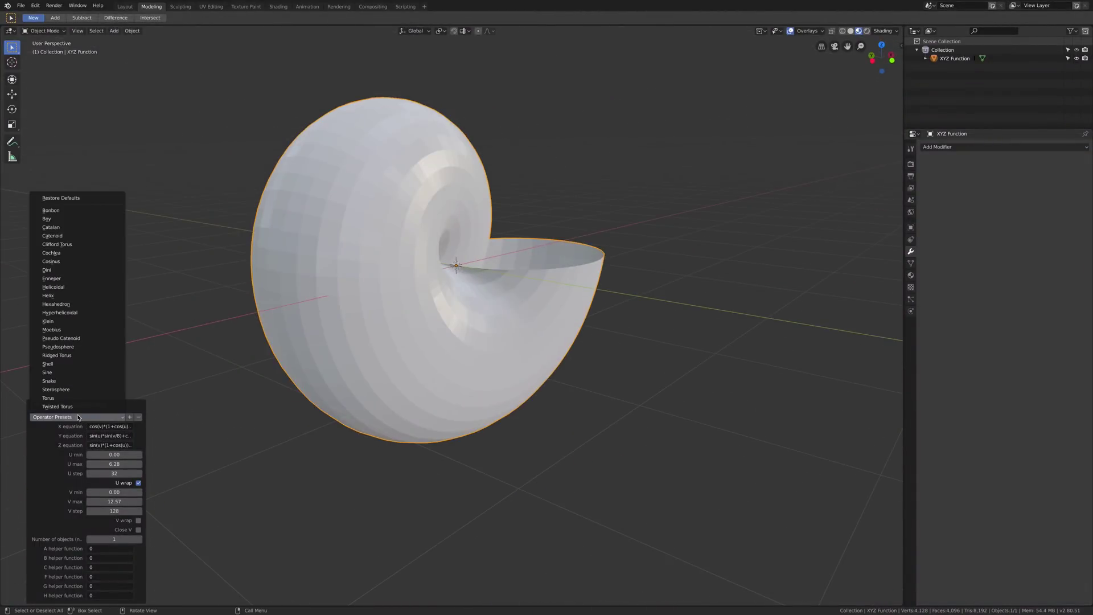
left_click(60, 279)
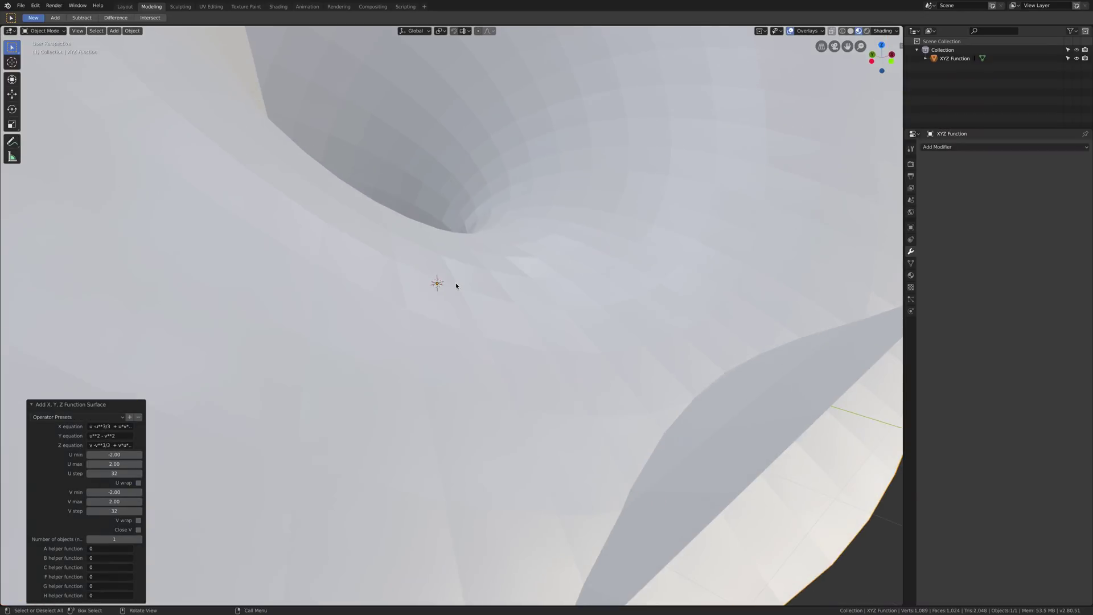
scroll(455, 286, "down", 8)
middle_click_drag(456, 288, 434, 296)
- Cycle the XYZ surface through another preset, then Snake, then Shell
left_click(65, 417)
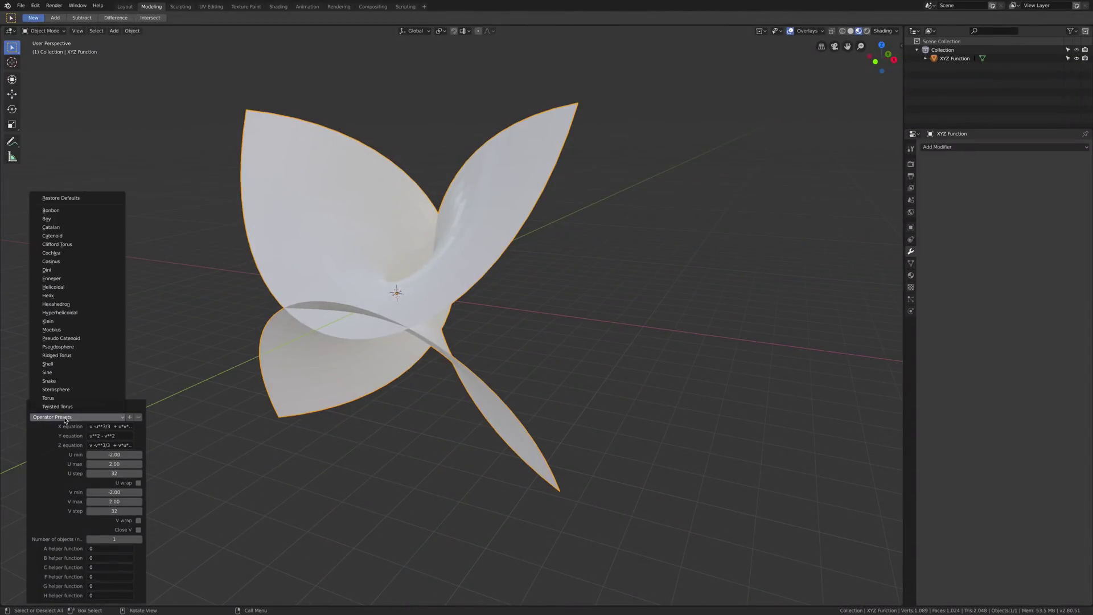
left_click(62, 320)
middle_click_drag(440, 324, 398, 387)
left_click(64, 416)
left_click(71, 381)
left_click(65, 416)
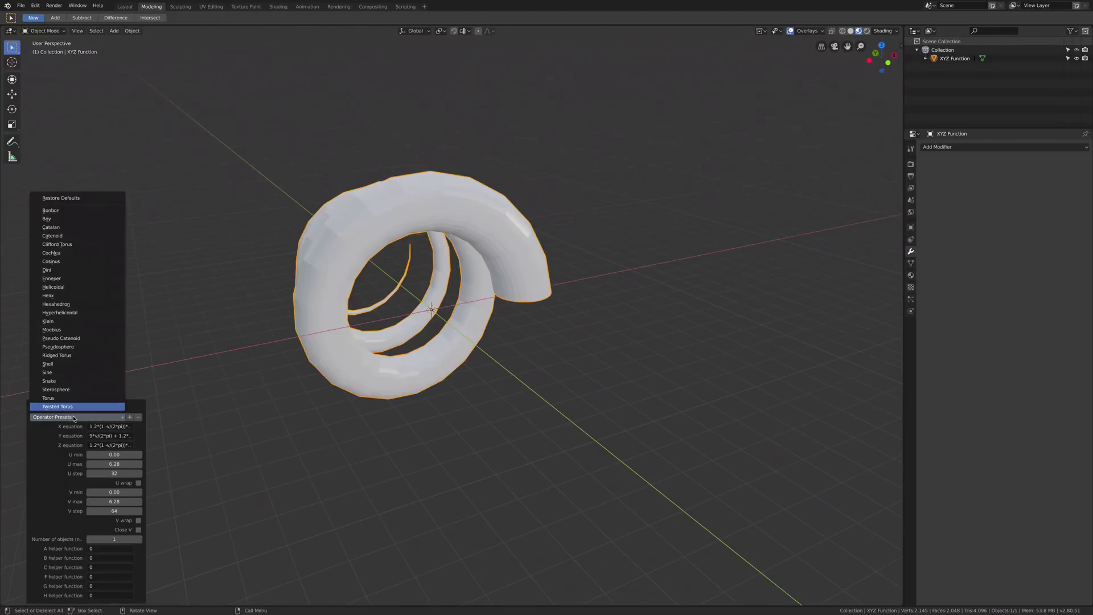
left_click(66, 371)
- Switch to the Torus preset and change its Y equation to 0.7*sin(u), then 2*sin(u)
left_click(65, 416)
left_click(113, 394)
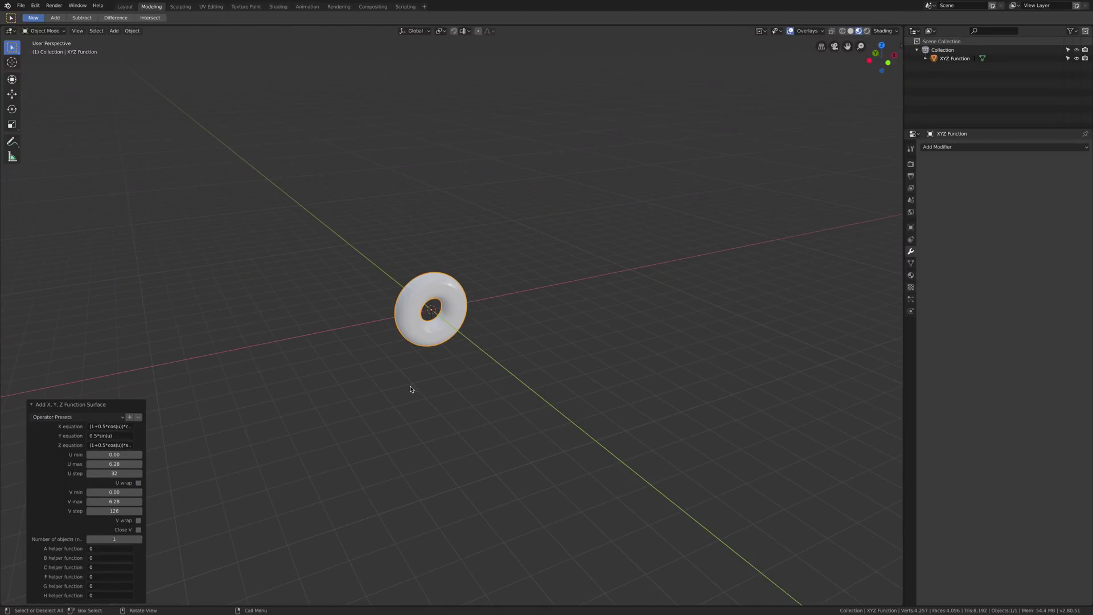
middle_click_drag(410, 383, 472, 344)
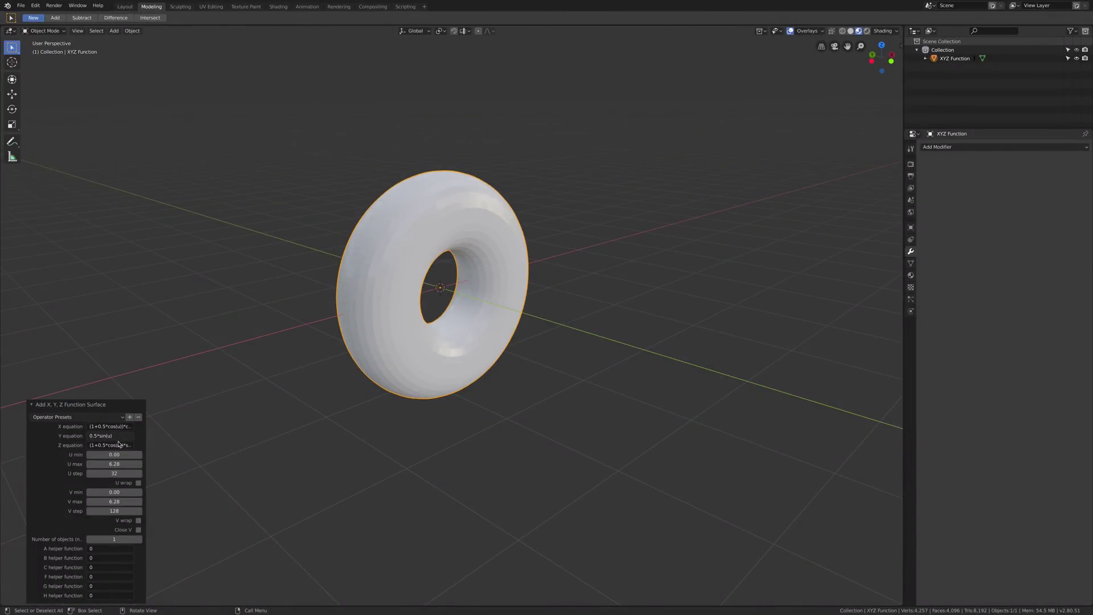
key("BackSpace")
type("7")
key("Return")
middle_click_drag(408, 359, 264, 391)
double_click(91, 436)
type("2")
key("Return")
middle_click_drag(433, 364, 96, 462)
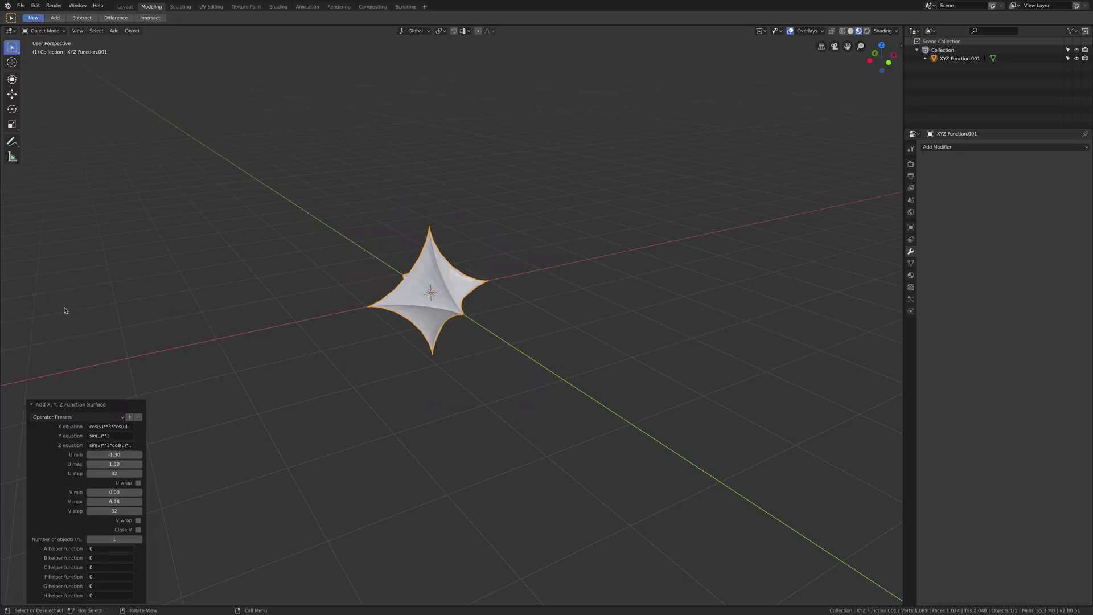
- Try the Cosinus preset, then settle on the Helix preset forming a helicoid ramp
scroll(410, 268, "up", 6)
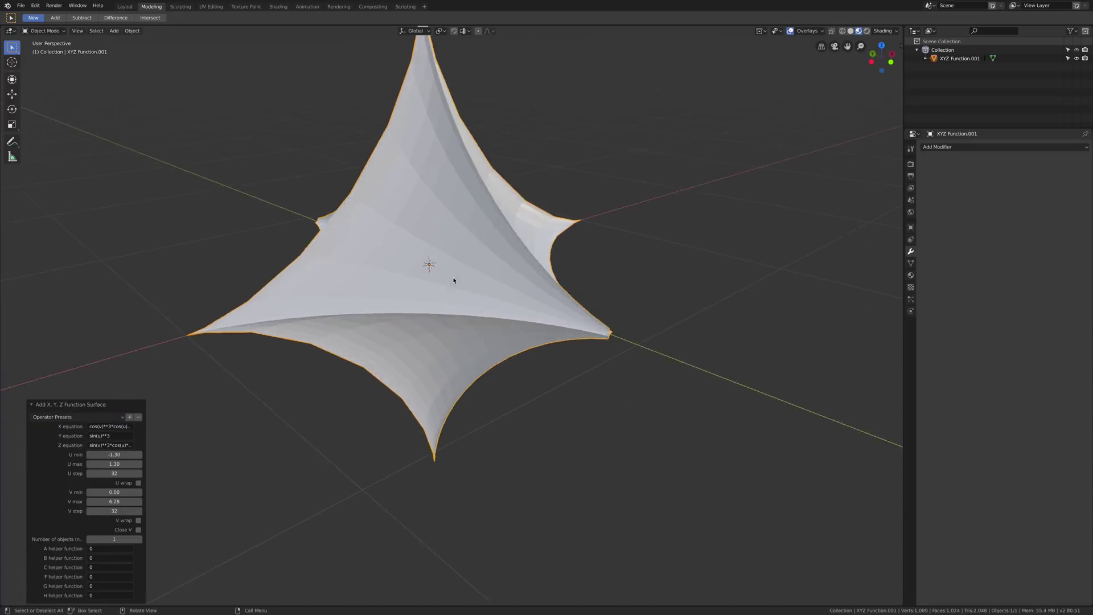
left_click(77, 416)
left_click(81, 383)
left_click(77, 416)
left_click(51, 262)
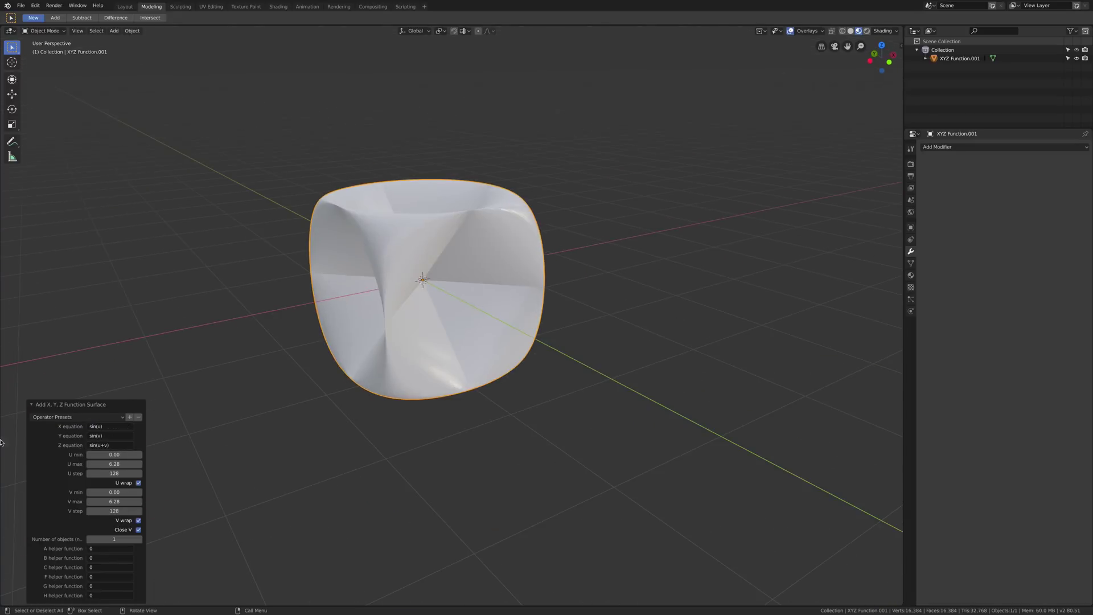
left_click(77, 417)
left_click(47, 296)
scroll(419, 316, "down", 4)
middle_click_drag(419, 315, 377, 183)
middle_click_drag(473, 273, 513, 259)
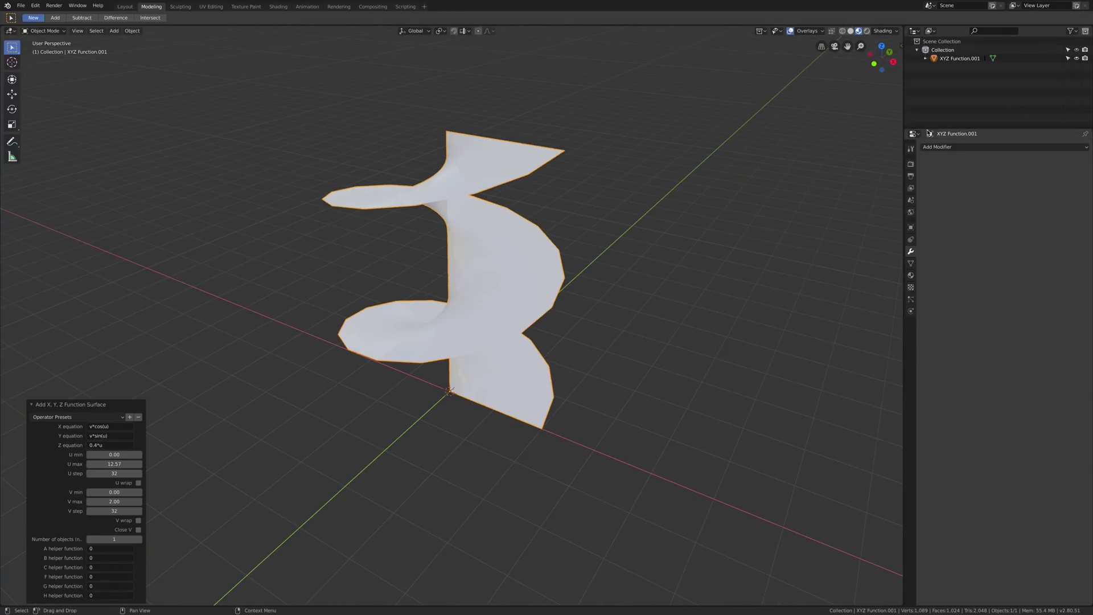
- Add a Solidify modifier to the helicoid with thickness 0.23 m
left_click(954, 147)
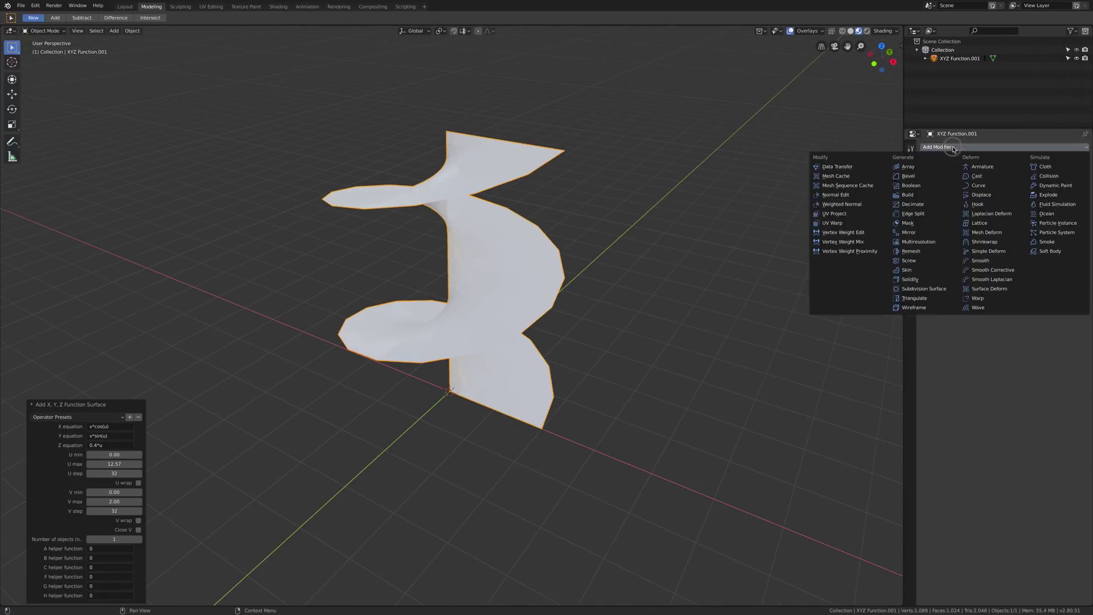
left_click(917, 279)
middle_click_drag(491, 260, 493, 248)
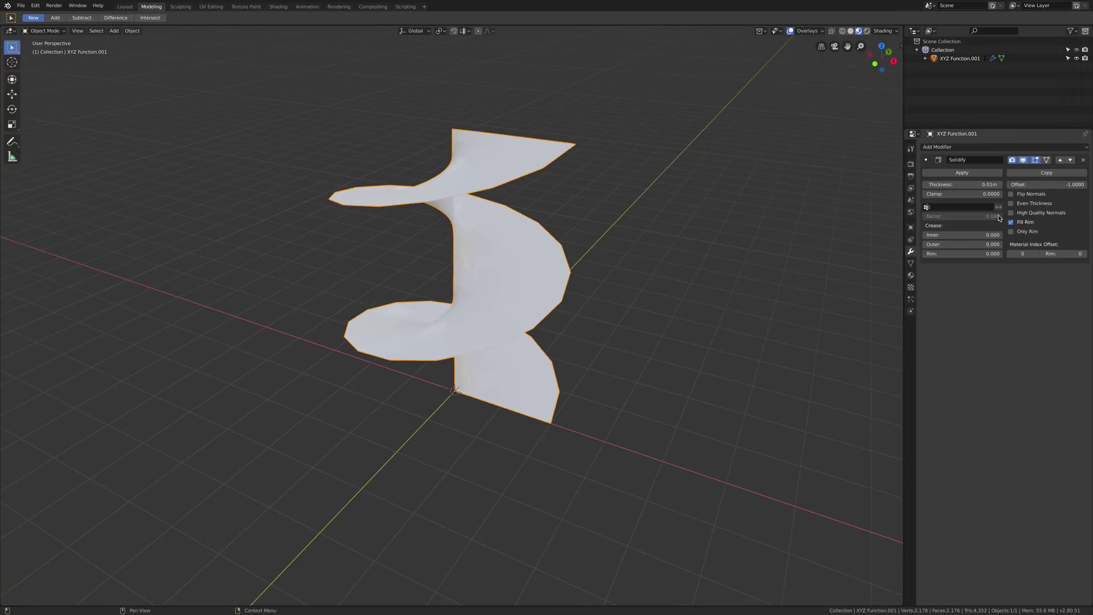
left_click_drag(992, 185, 1048, 185)
middle_click_drag(578, 219, 603, 205)
- Add a Subdivision Surface modifier and shade the helicoid smooth
left_click(979, 147)
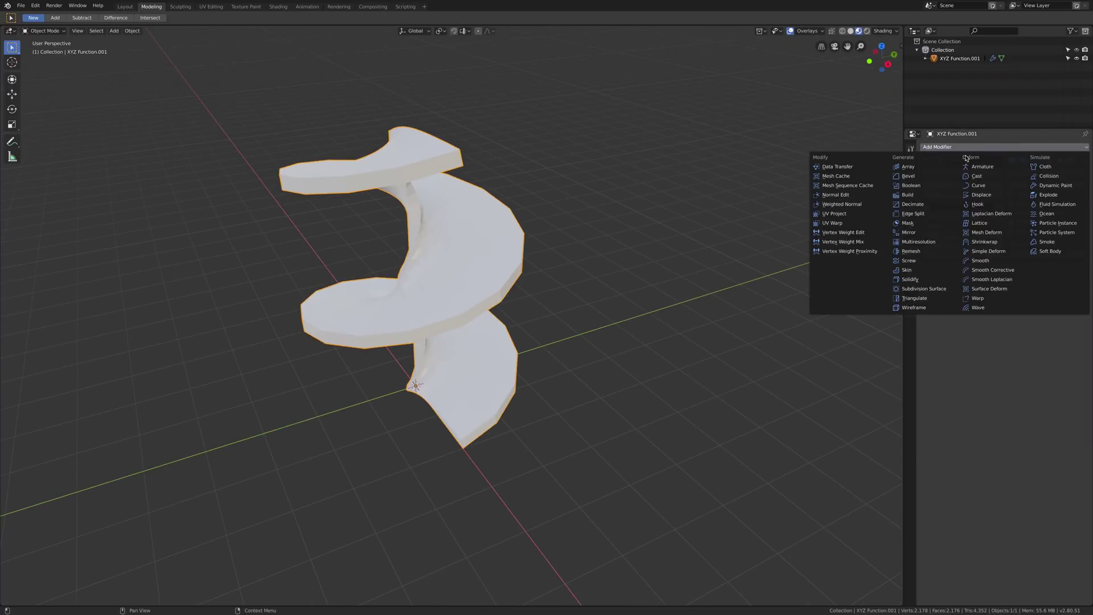
left_click(924, 288)
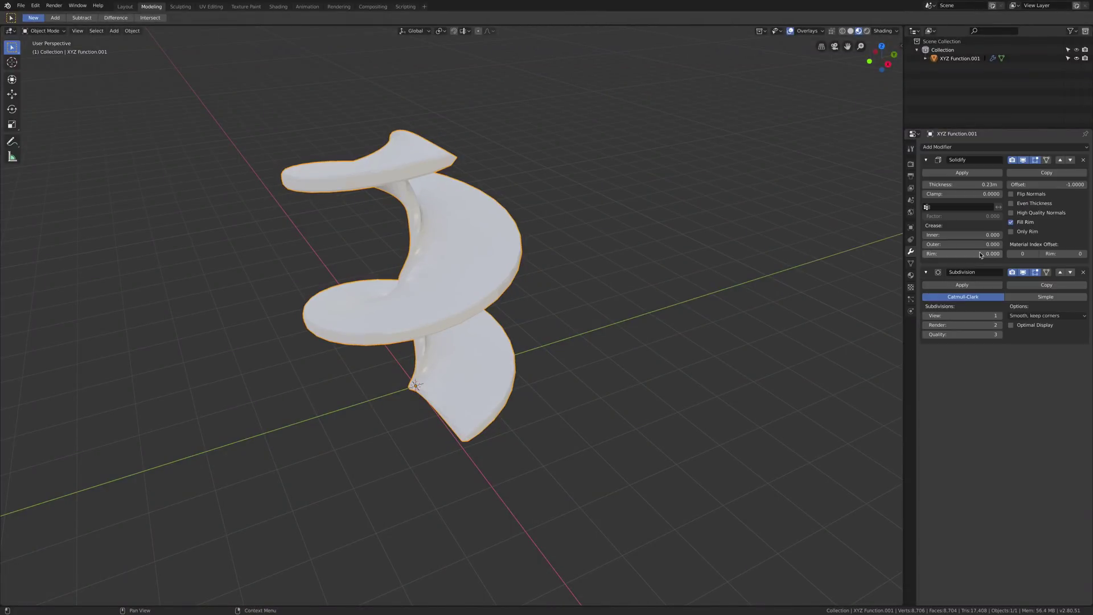
right_click(476, 242)
left_click(479, 242)
- Inspect the smoothed helicoid from several angles, then delete it
middle_click_drag(480, 244, 499, 269)
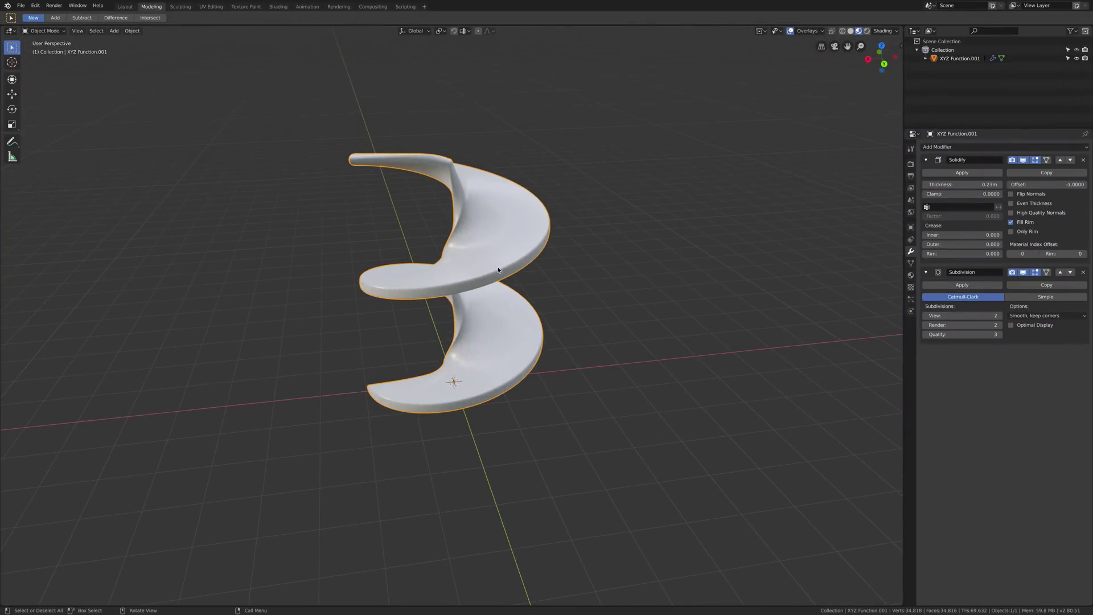
middle_click_drag(498, 266, 385, 261)
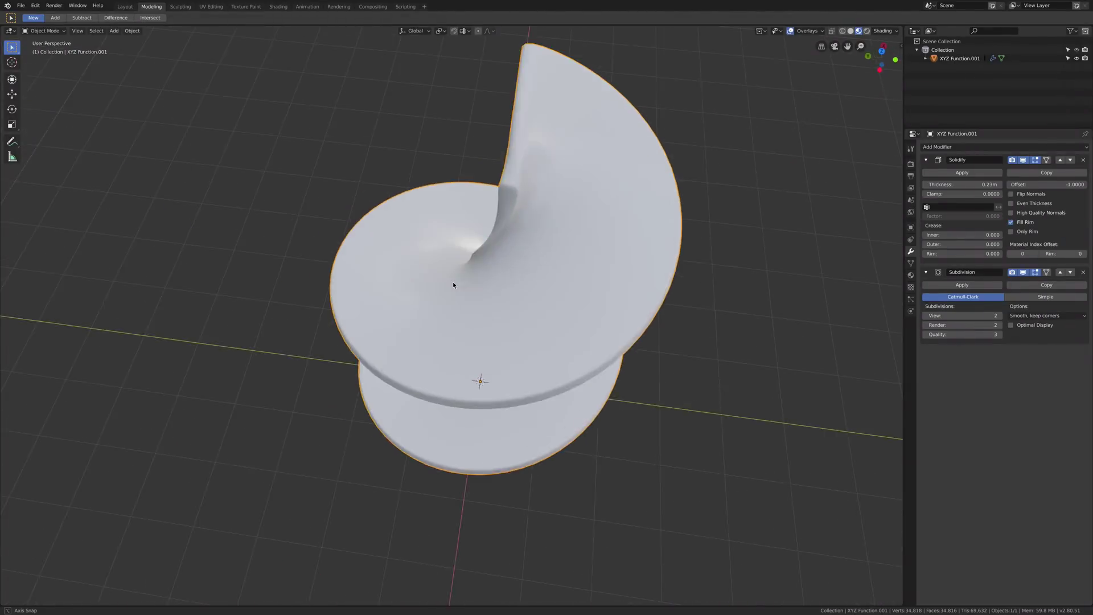
mouse_move(451, 278)
middle_mouse_down()
mouse_move(497, 279)
mouse_move(550, 243)
mouse_move(588, 254)
mouse_move(578, 267)
mouse_move(461, 262)
middle_mouse_up()
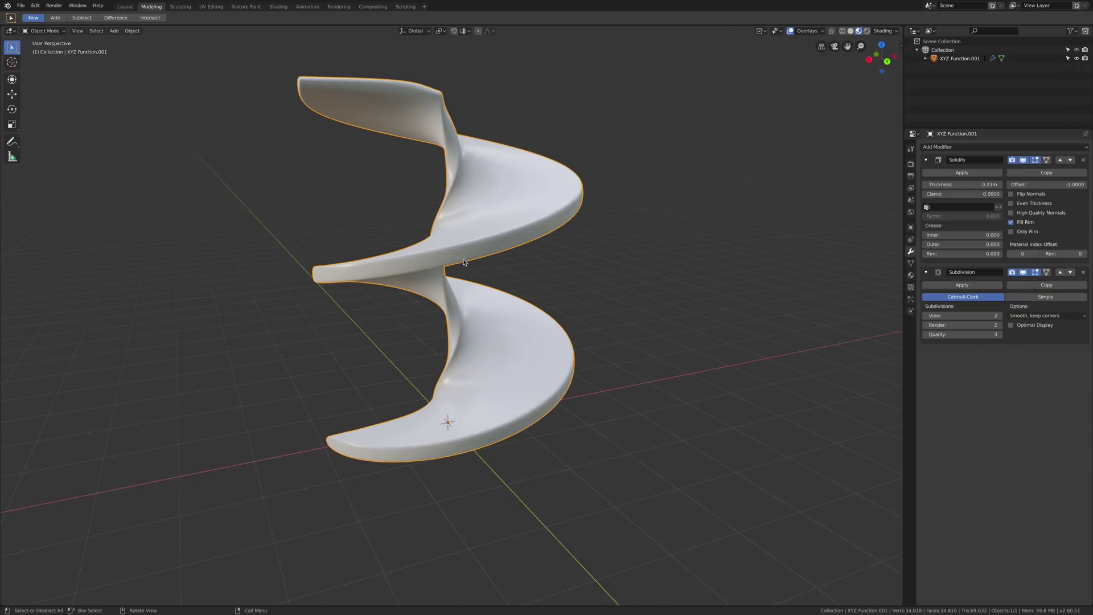
key("Delete")
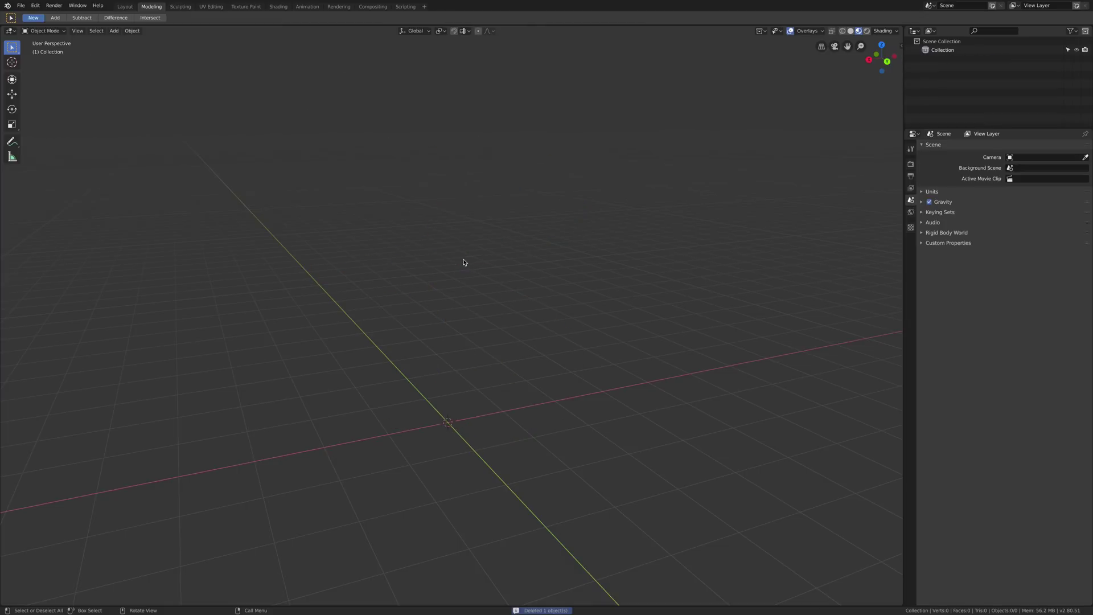
left_click(114, 31)
mouse_move(122, 42)
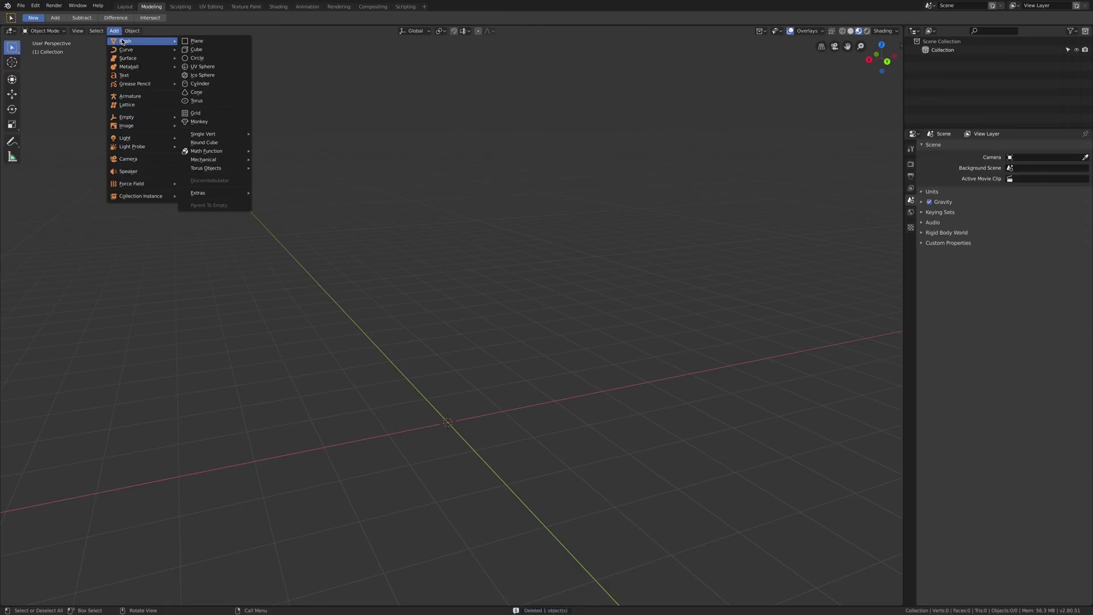
mouse_move(232, 194)
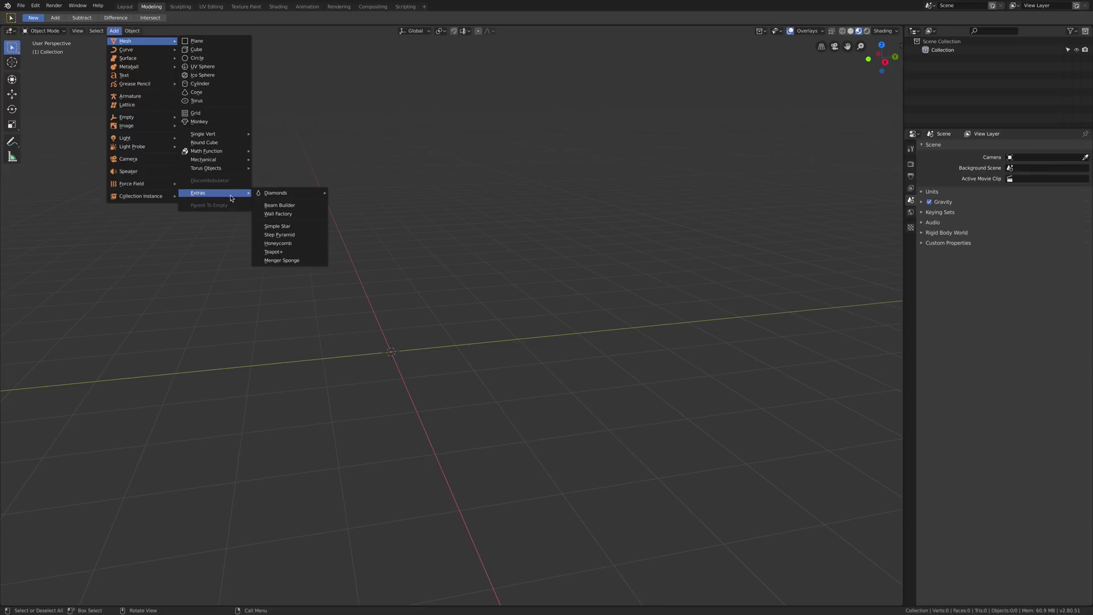
mouse_move(231, 161)
mouse_move(312, 161)
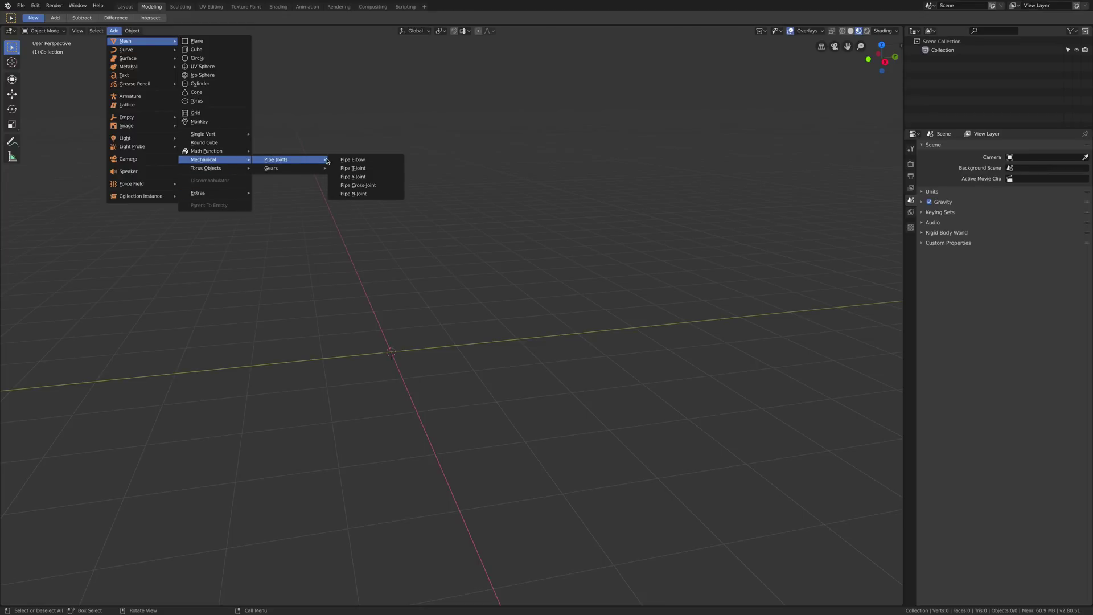
left_click(359, 160)
middle_click_drag(481, 327, 524, 319)
mouse_move(323, 165)
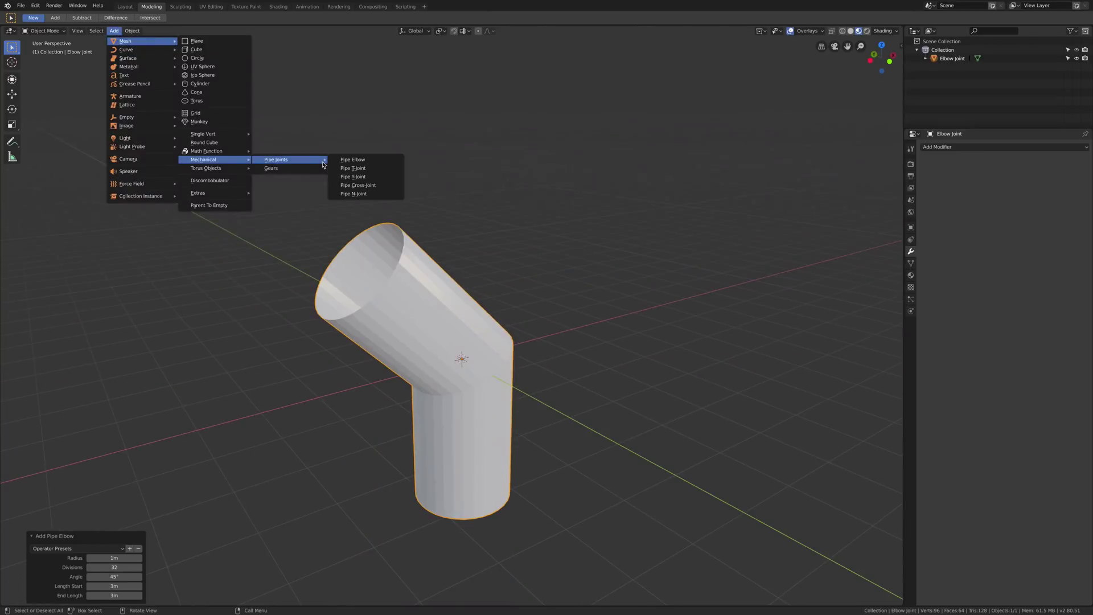
left_click(364, 168)
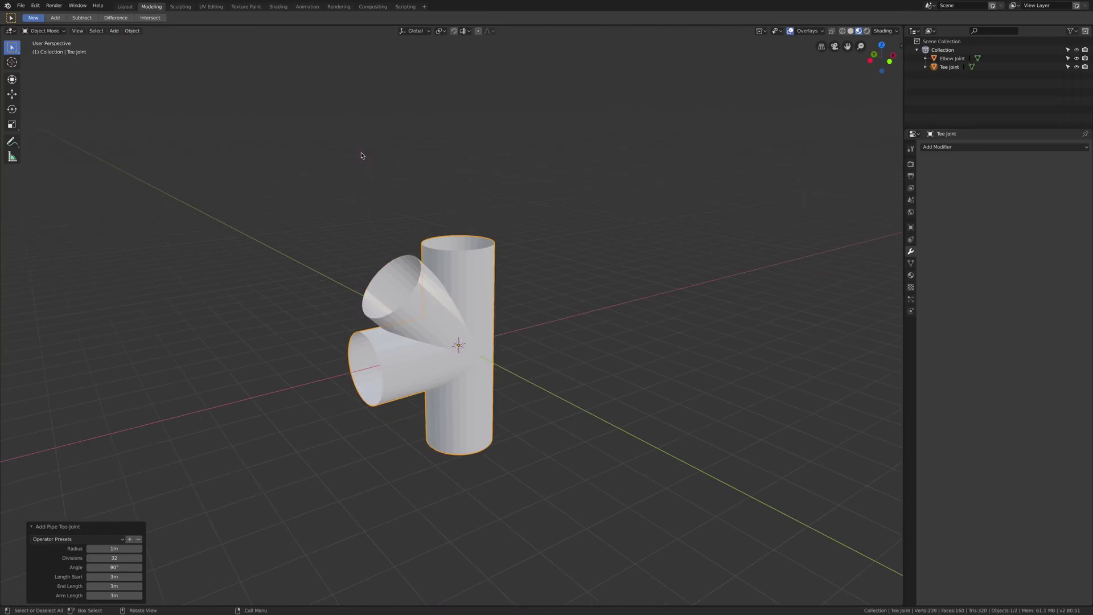
key("g")
left_click(668, 250)
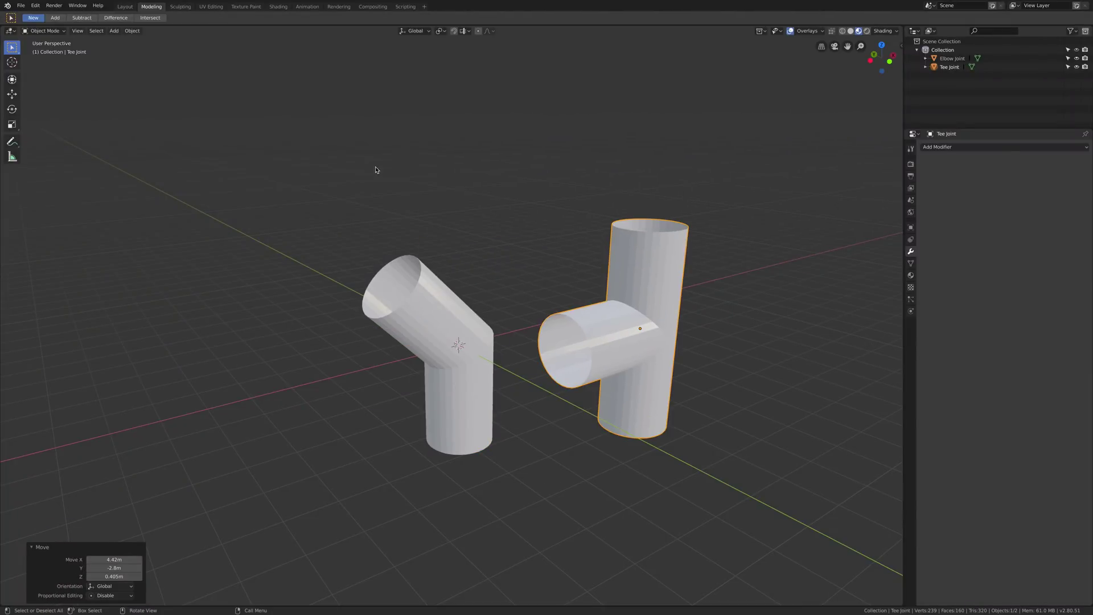
left_click(114, 31)
mouse_move(137, 41)
mouse_move(216, 159)
mouse_move(279, 160)
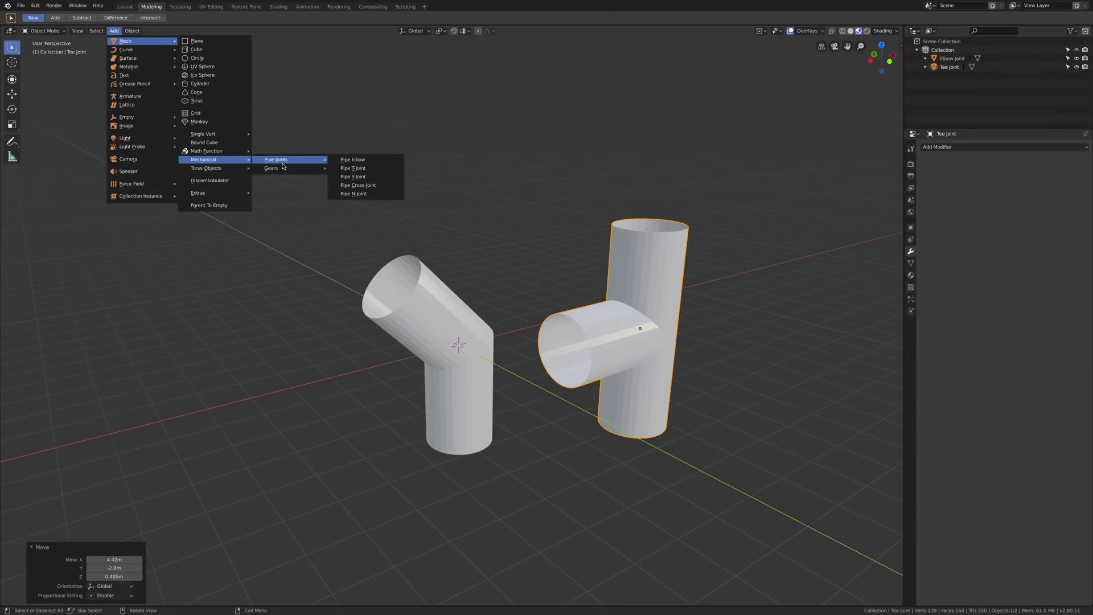
left_click(357, 177)
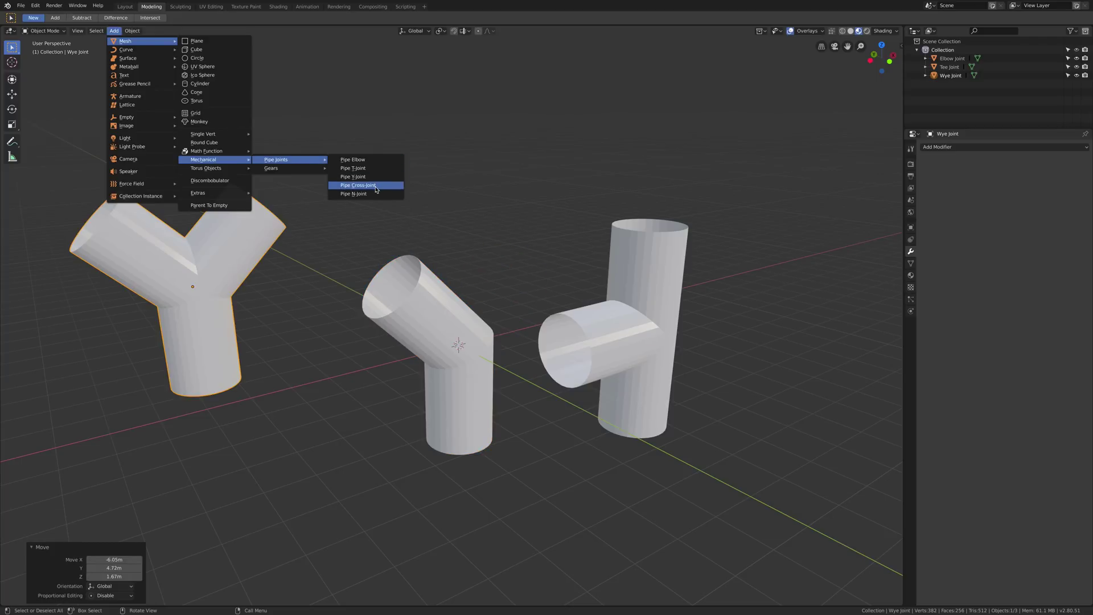
left_click(387, 194)
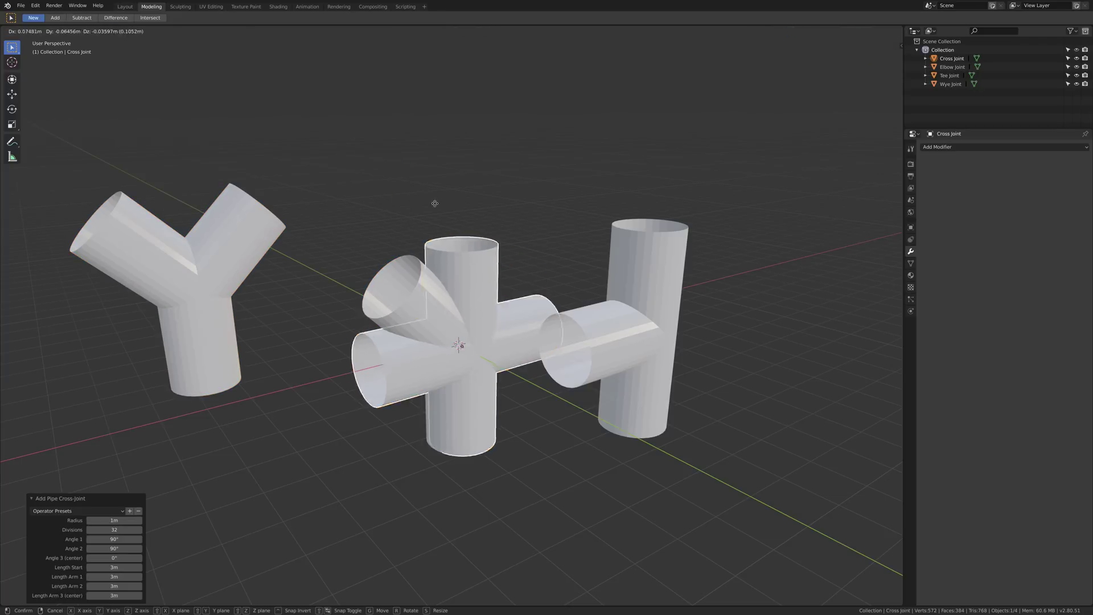
key("g")
left_click(444, 588)
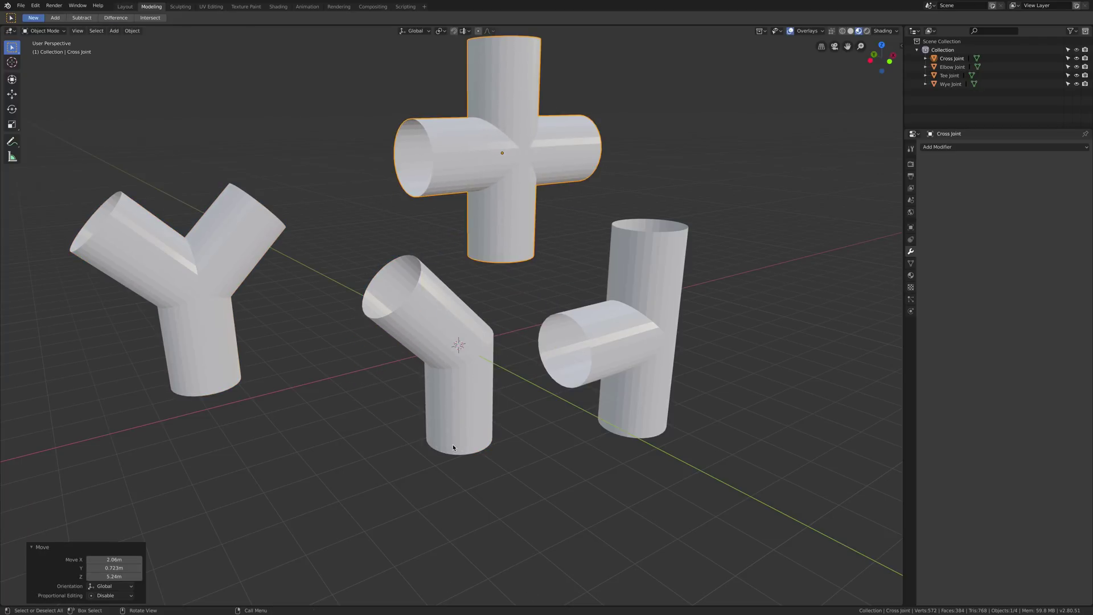
middle_click_drag(453, 444, 529, 471)
key("g")
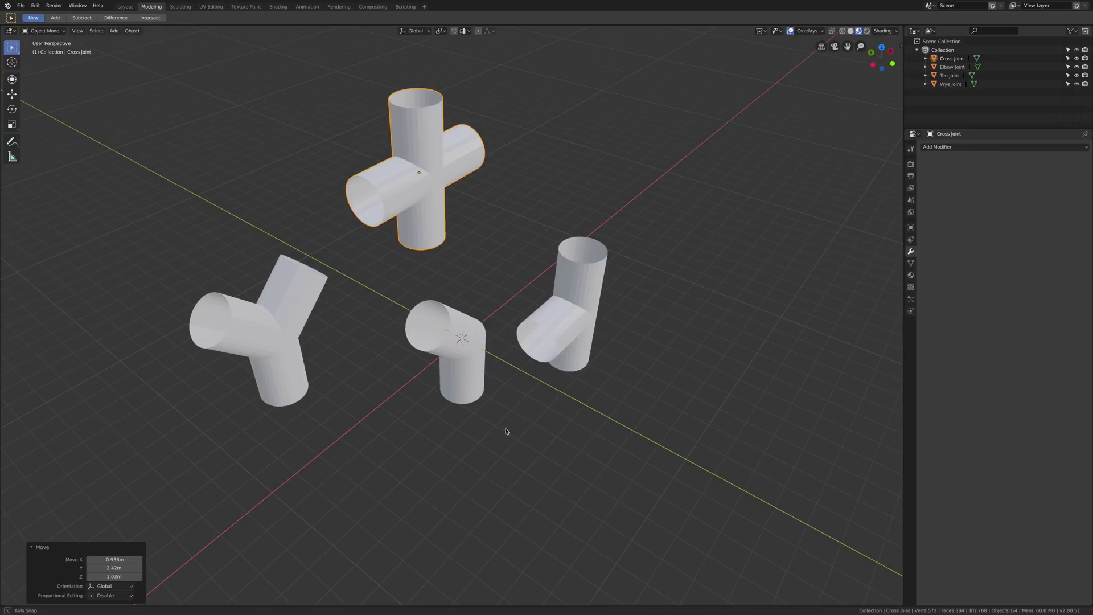
left_click(479, 431)
mouse_move(490, 429)
middle_mouse_down()
mouse_move(450, 432)
mouse_move(434, 419)
mouse_move(492, 421)
middle_mouse_up()
middle_click_drag(276, 202, 353, 237)
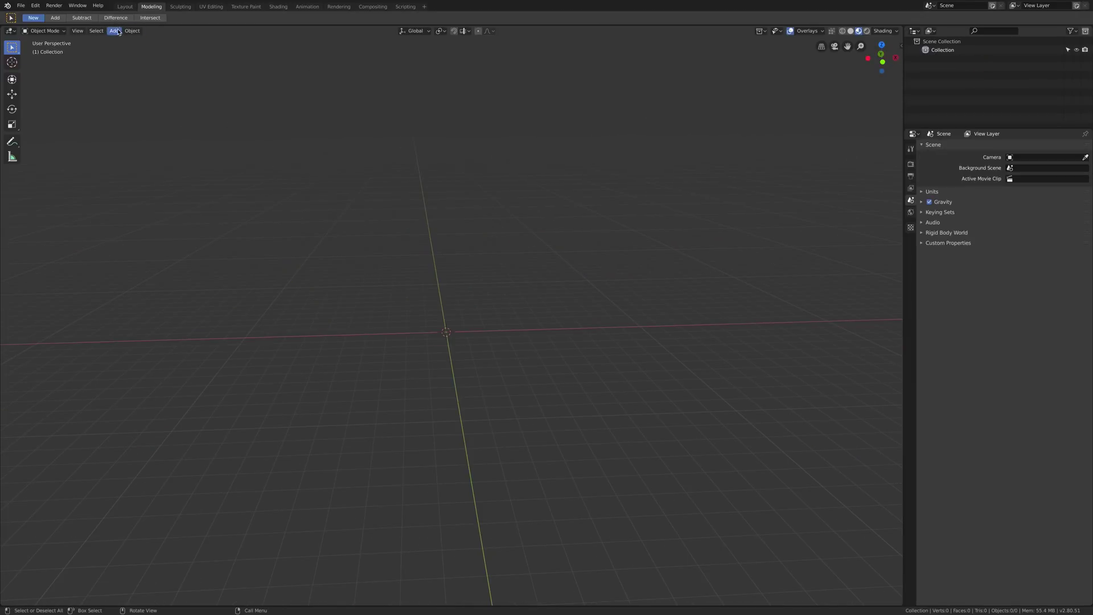
- Add a 12-tooth gear from Mesh > Mechanical > Gears
left_click(114, 31)
mouse_move(143, 41)
mouse_move(216, 159)
mouse_move(300, 169)
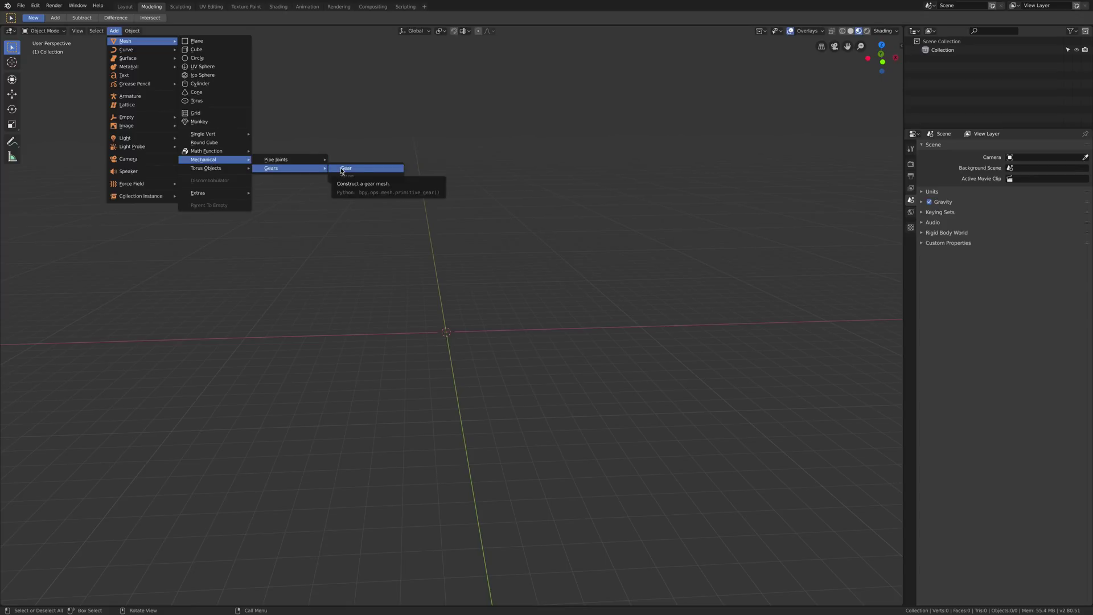
left_click(344, 170)
middle_click_drag(461, 337, 239, 472)
scroll(331, 449, "up", 2)
- Deepen the gear teeth with a 0.3 m dedendum and hide the viewport overlays
left_click(84, 469)
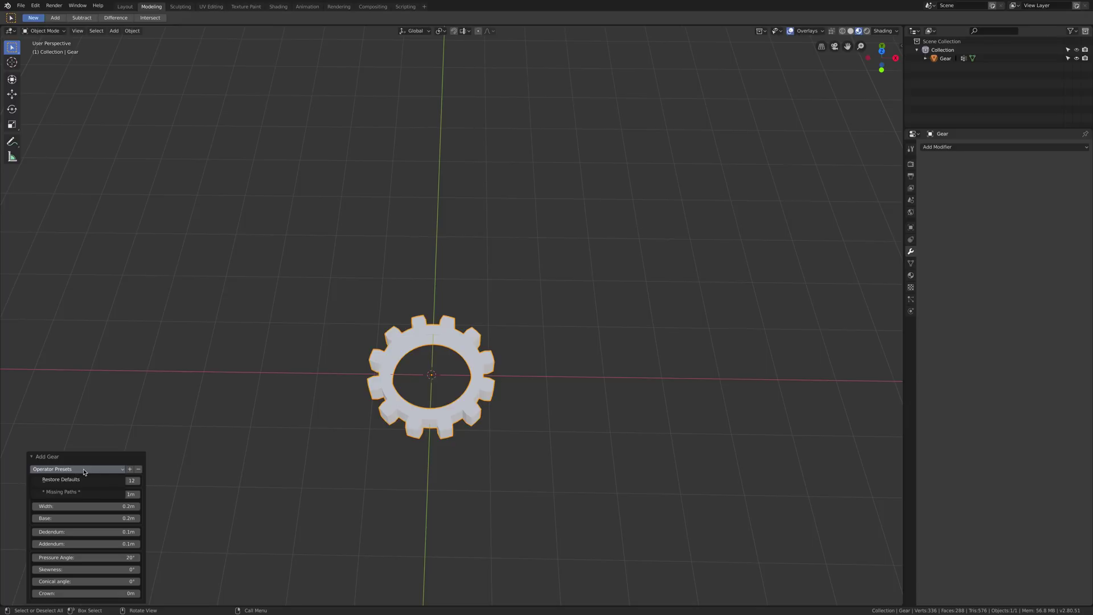
middle_click_drag(364, 449, 1, 503)
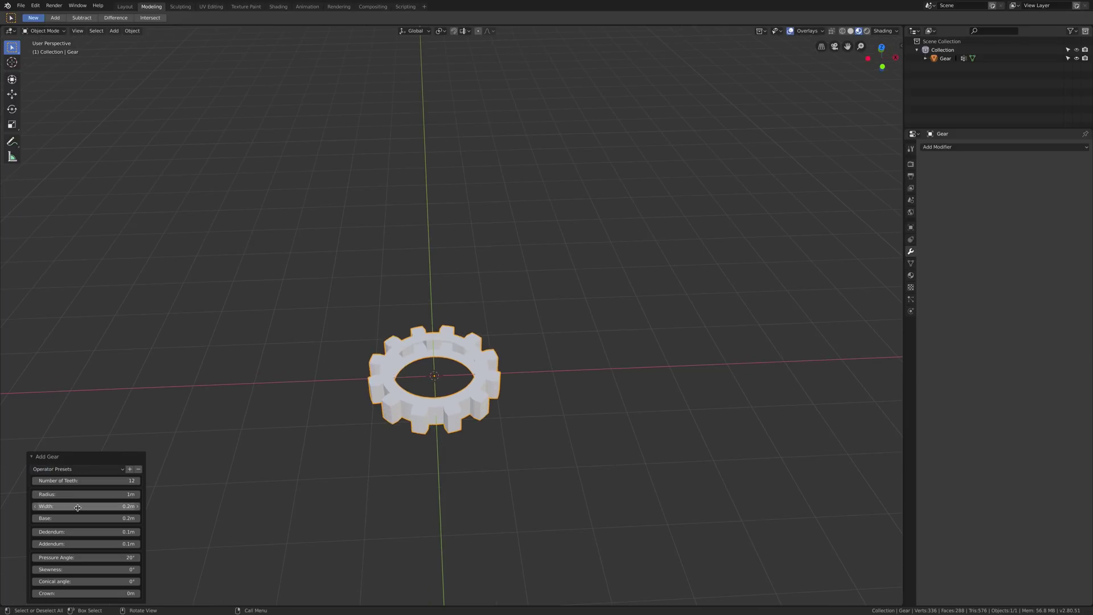
left_click_drag(90, 531, 140, 569)
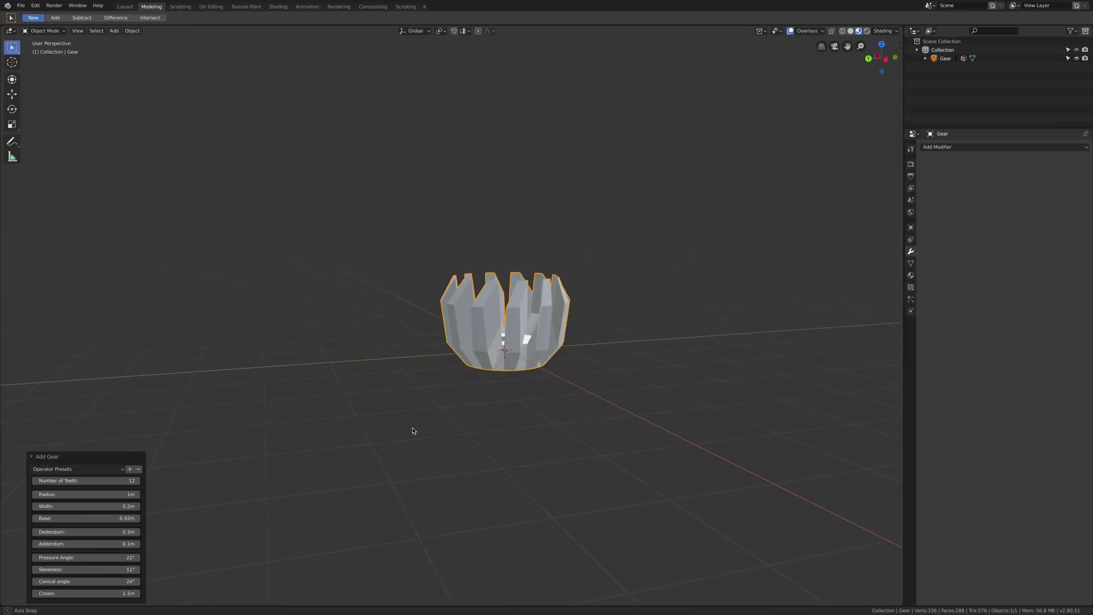
middle_click_drag(413, 430, 484, 393)
scroll(487, 394, "up", 2)
left_click(790, 32)
- Delete the gear and add a Worm gear from Mesh > Mechanical > Gears
key("Delete")
left_click(114, 31)
mouse_move(143, 41)
mouse_move(214, 160)
mouse_move(288, 169)
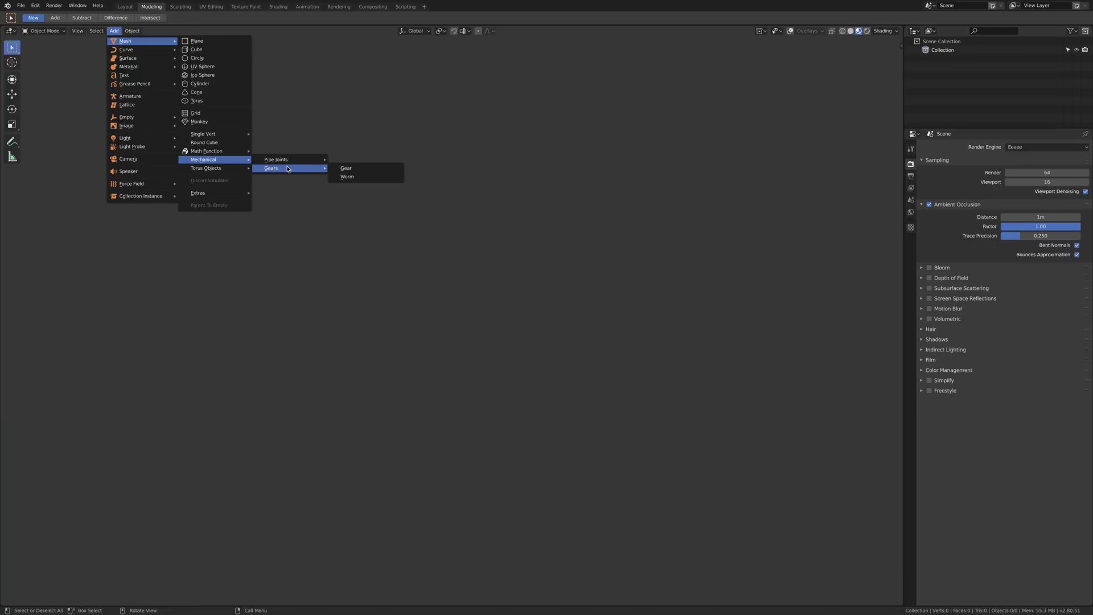
left_click(367, 177)
scroll(445, 274, "down", 5)
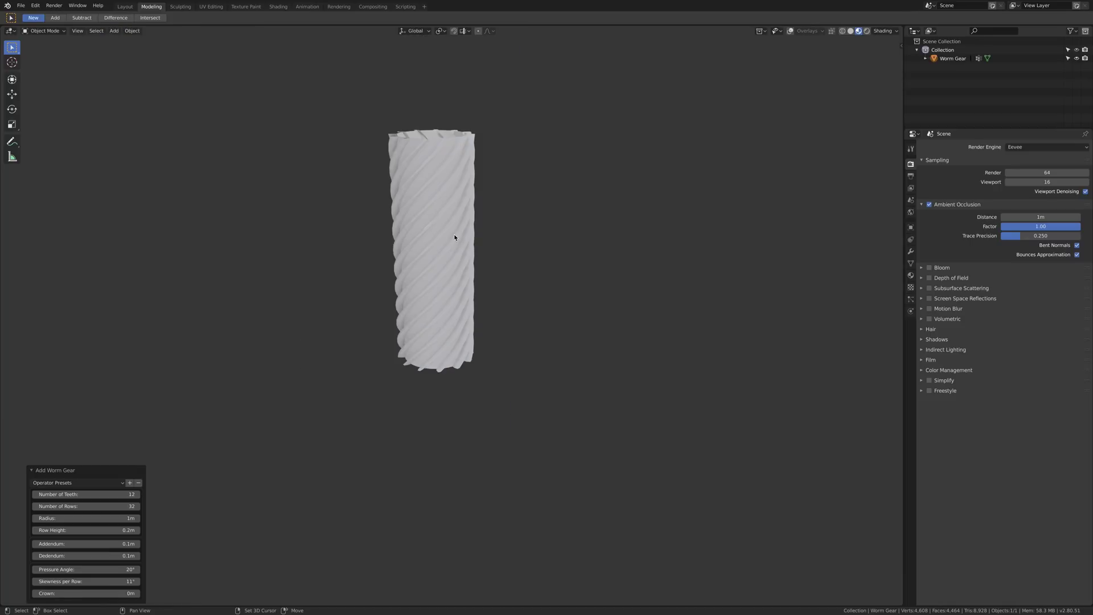
middle_click_drag(453, 236, 529, 390)
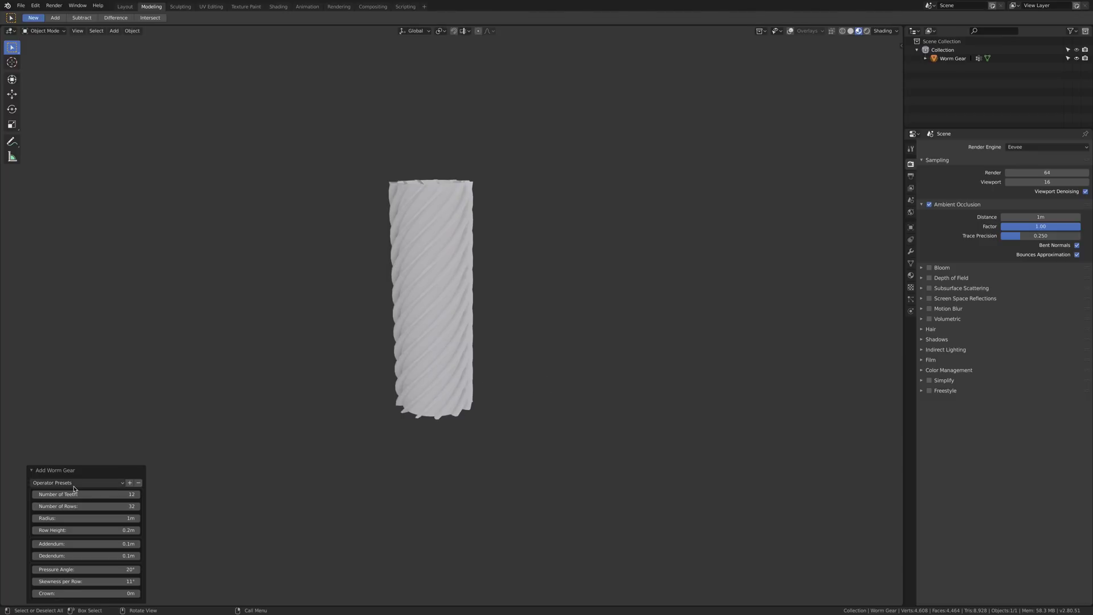
- Give the worm gear 8 teeth, a 16° pressure angle and a 1.2 m crown
left_click_drag(86, 494, 54, 494)
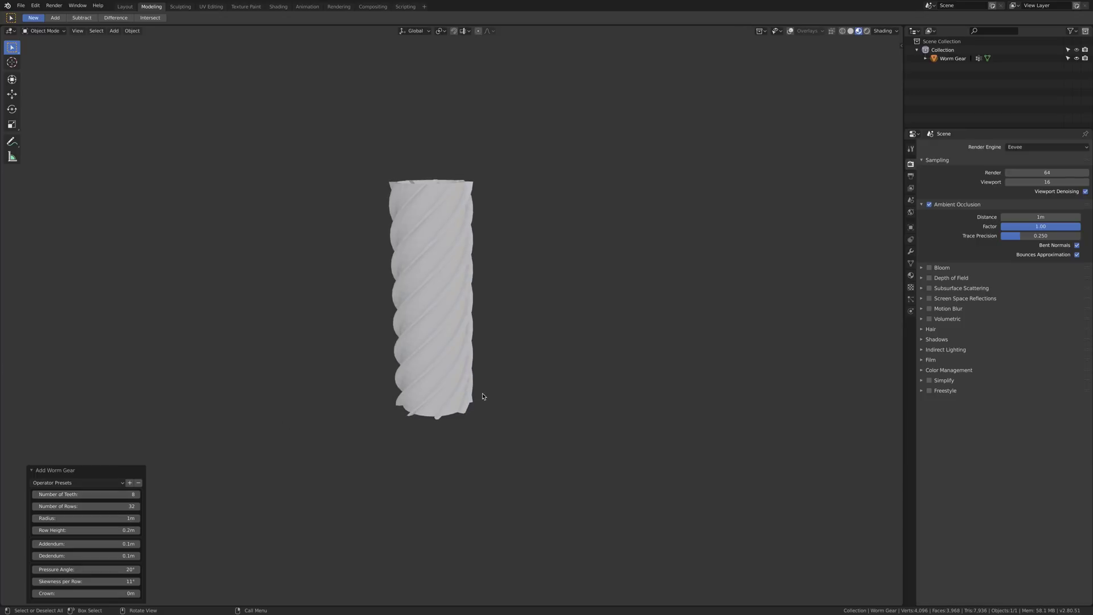
scroll(446, 360, "up", 4)
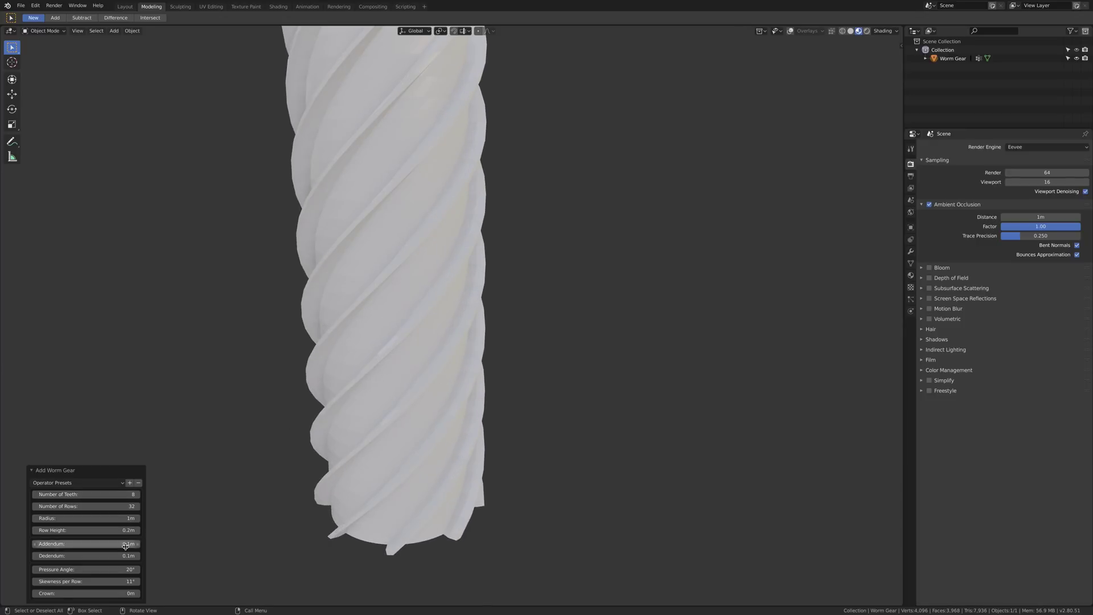
left_click_drag(85, 569, 111, 556)
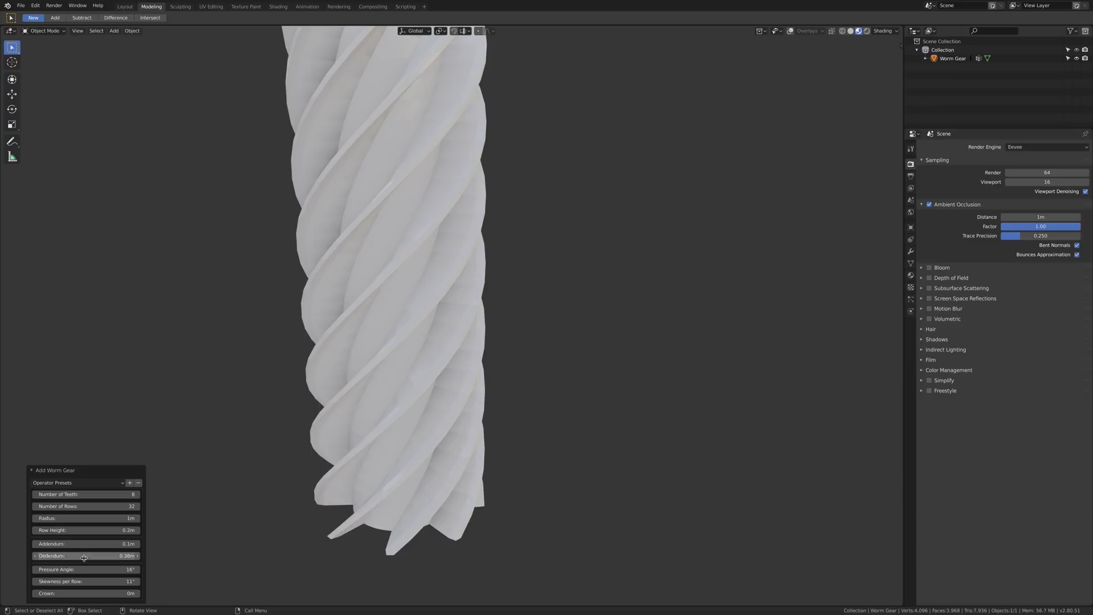
left_click_drag(81, 594, 114, 593)
middle_click_drag(677, 281, 460, 377)
scroll(455, 386, "up", 5)
scroll(505, 376, "up", 3)
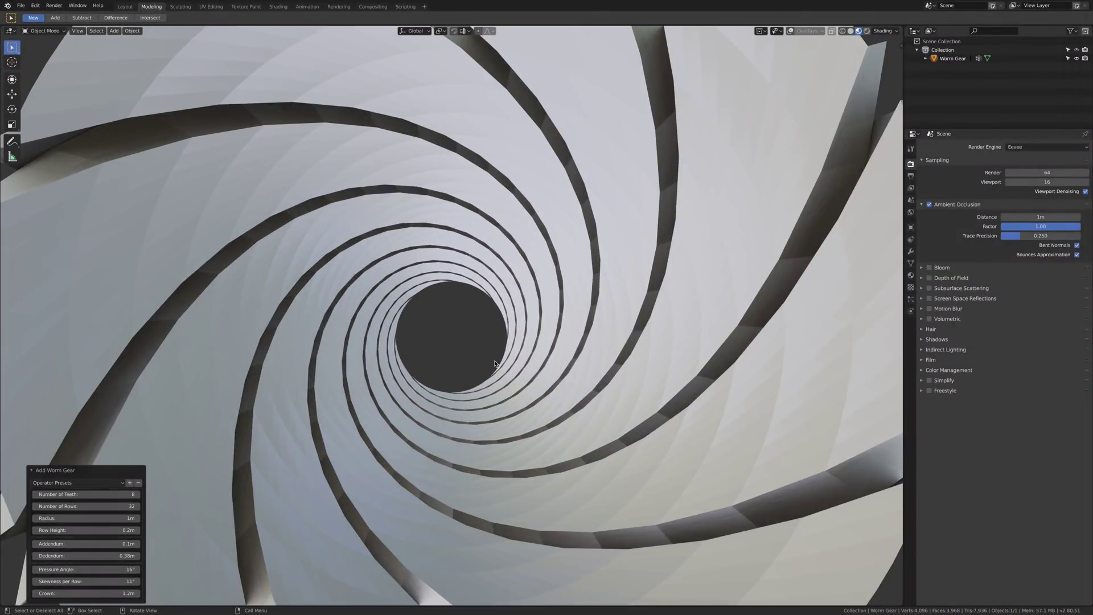
- Add a Twisted Torus, try 23 twists, then delete it
left_click(114, 31)
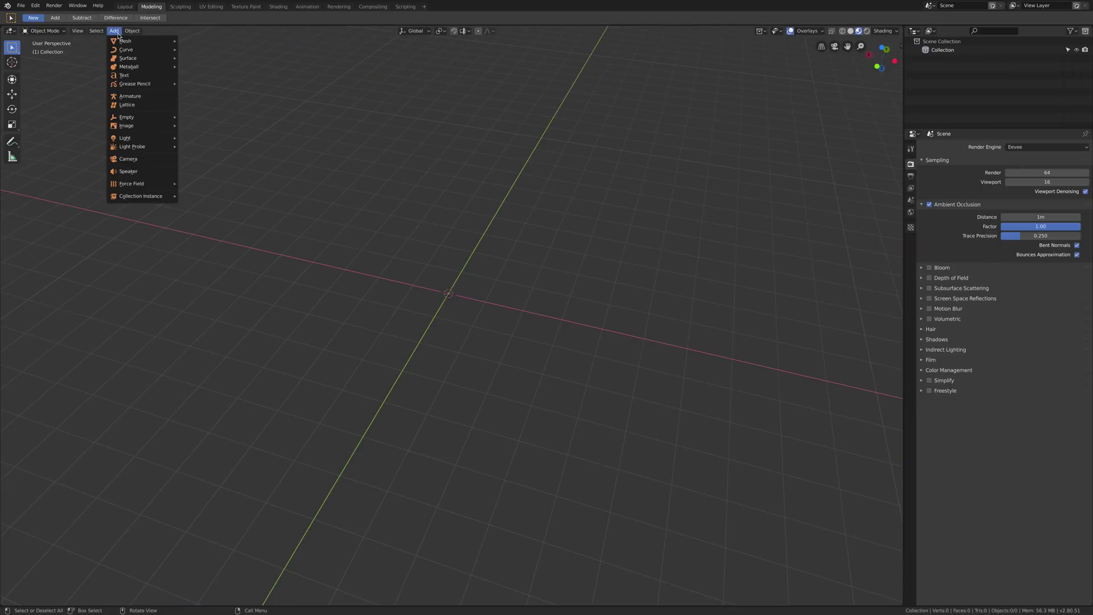
mouse_move(120, 44)
mouse_move(219, 169)
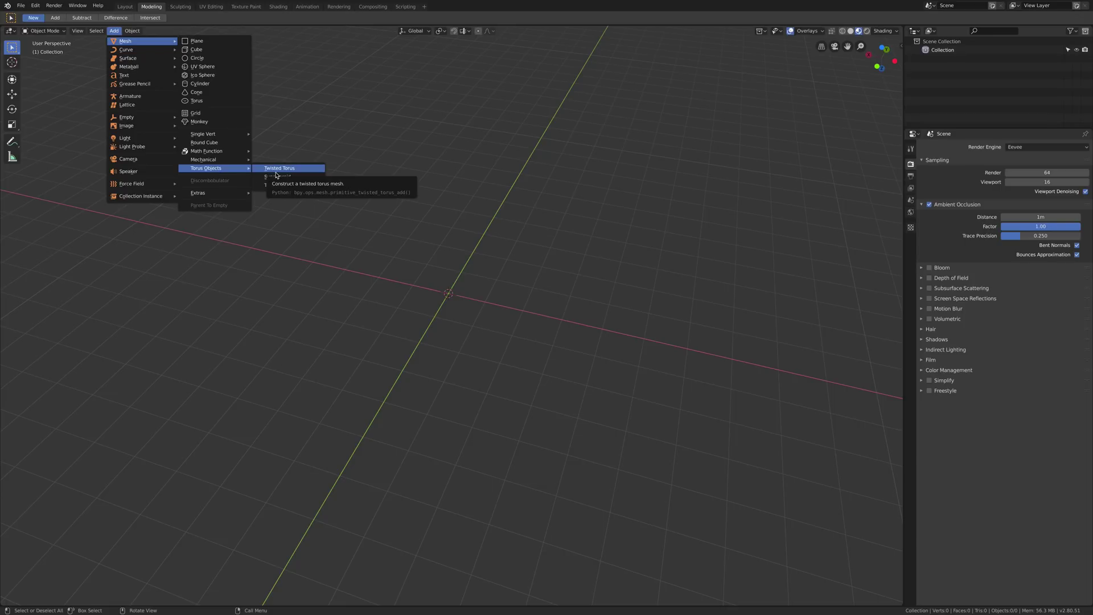
left_click(276, 172)
scroll(392, 254, "up", 5)
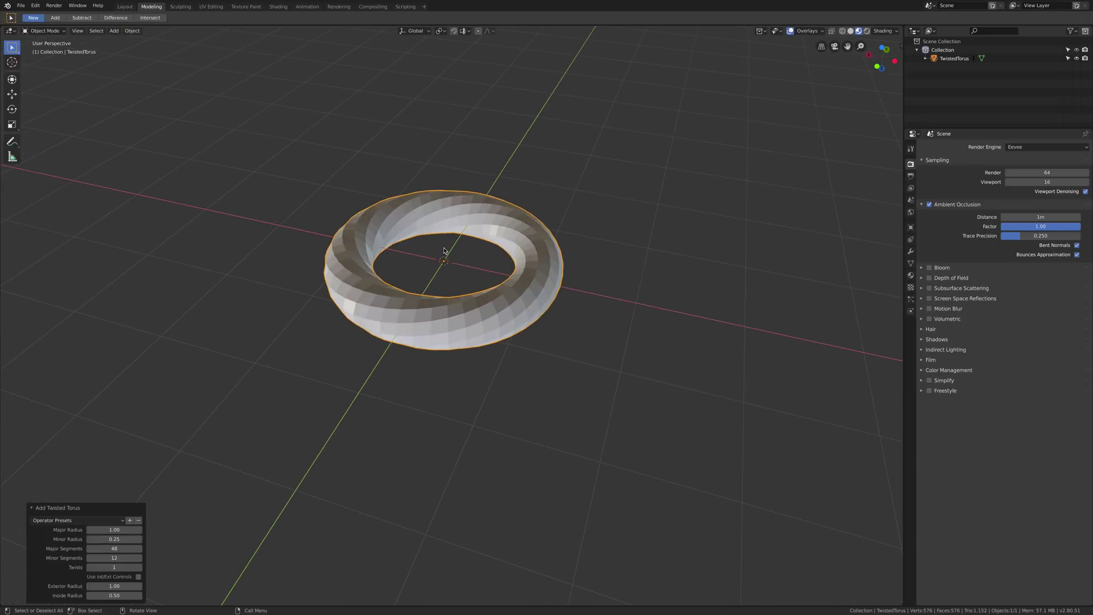
middle_click_drag(464, 276, 469, 292)
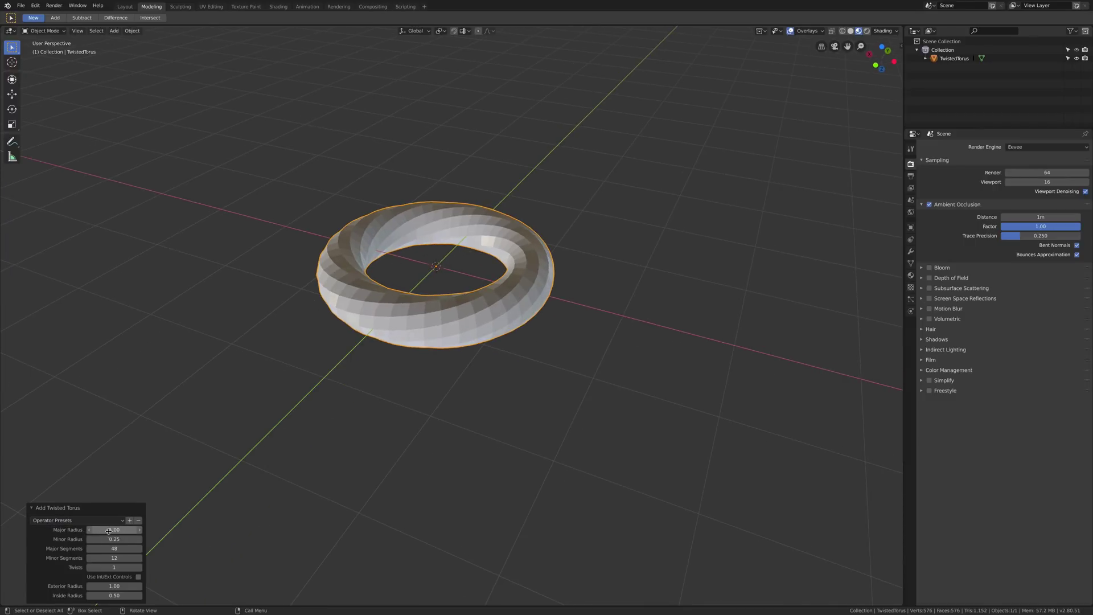
left_click(90, 521)
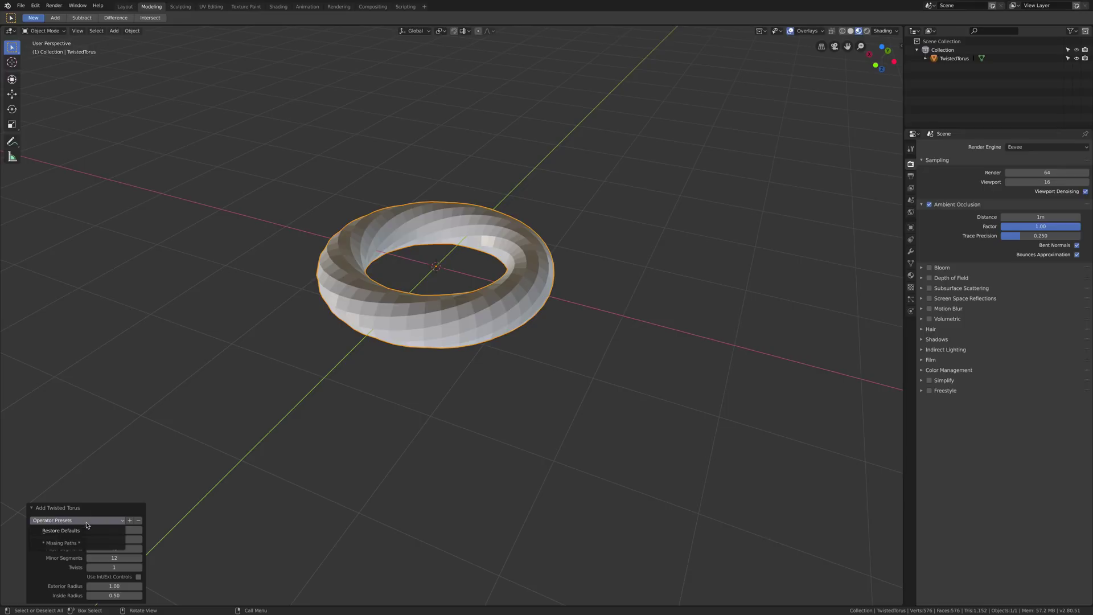
key("Escape")
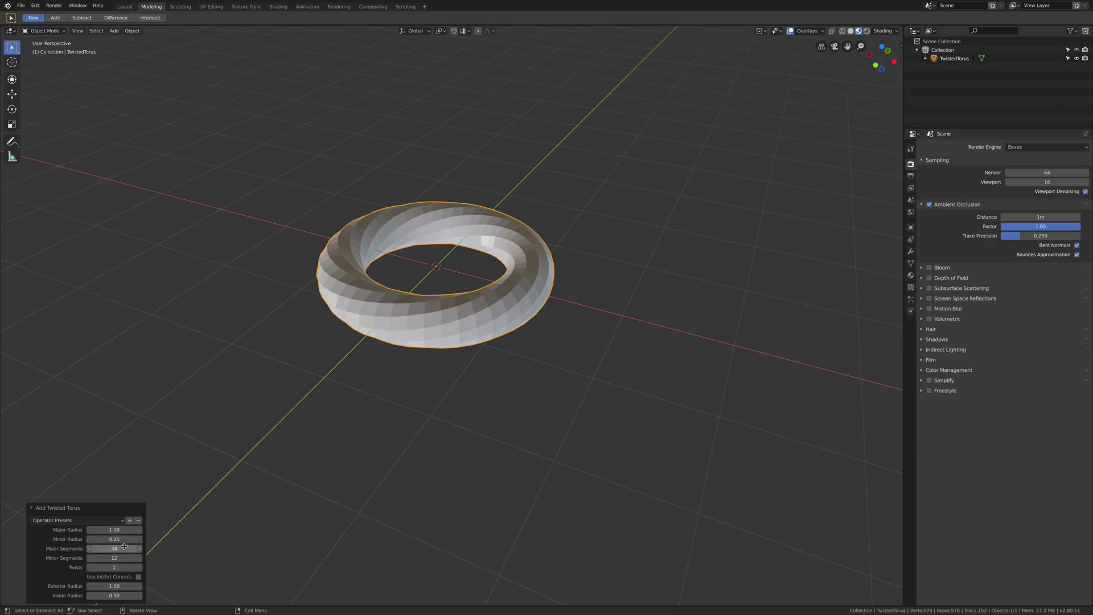
left_click_drag(114, 567, 139, 567)
middle_click_drag(501, 341, 598, 353)
key("Delete")
- Add a fresh Twisted Torus with 3 minor segments and 4 twists
left_click(113, 31)
mouse_move(128, 41)
left_click(220, 162)
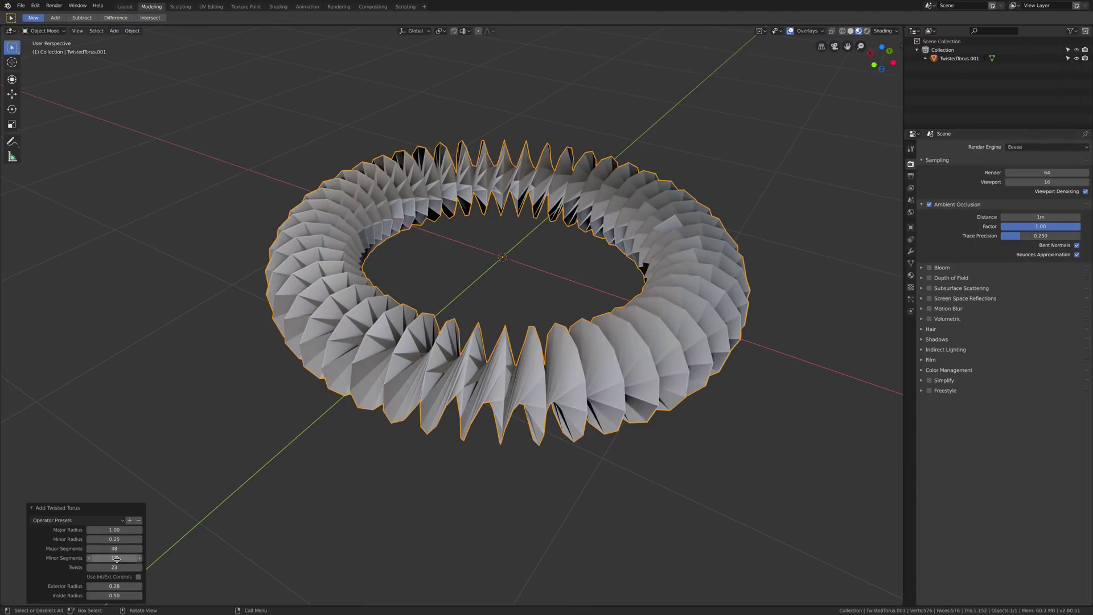
left_click_drag(114, 557, 160, 539)
left_click_drag(114, 567, 80, 567)
scroll(489, 320, "down", 5)
scroll(489, 320, "up", 2)
- Delete the twisted torus and add a SuperToroid
key("Delete")
left_click(114, 30)
mouse_move(128, 41)
mouse_move(210, 169)
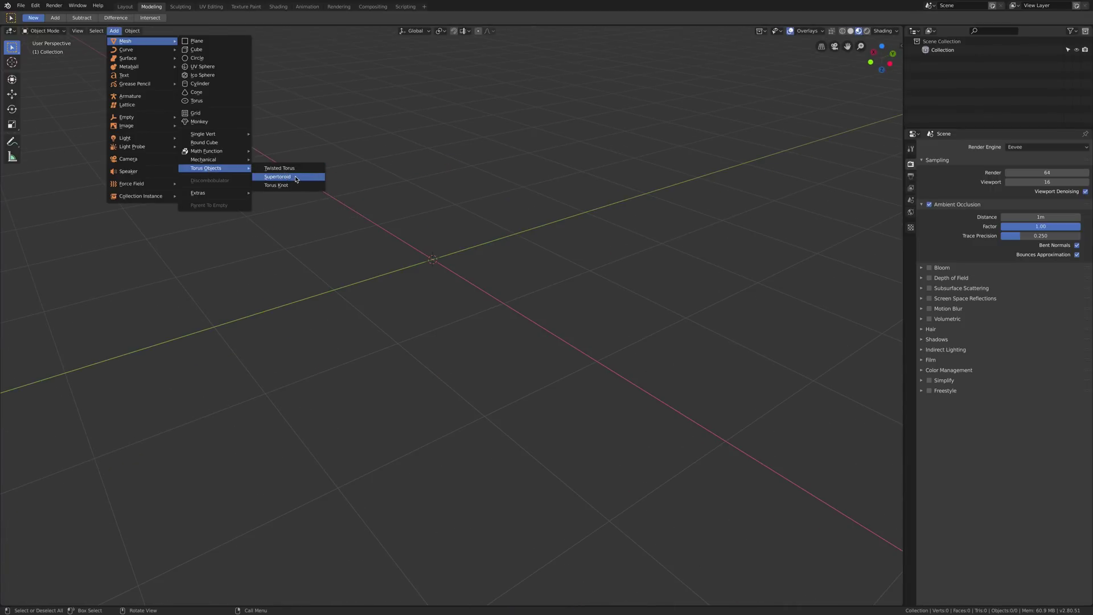
left_click(278, 177)
- Make the SuperToroid ring squarish at 1.36 and lower its Cross manipulator to 0.70
middle_click_drag(342, 239, 409, 259)
left_click_drag(113, 576, 135, 577)
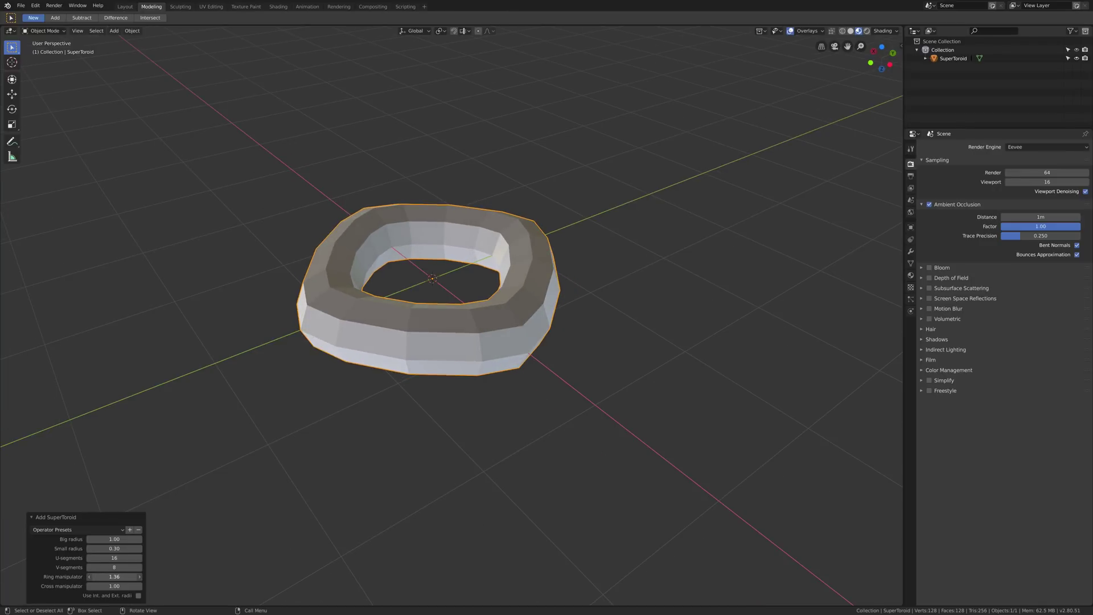
middle_click_drag(362, 381, 381, 371)
scroll(381, 371, "up", 2)
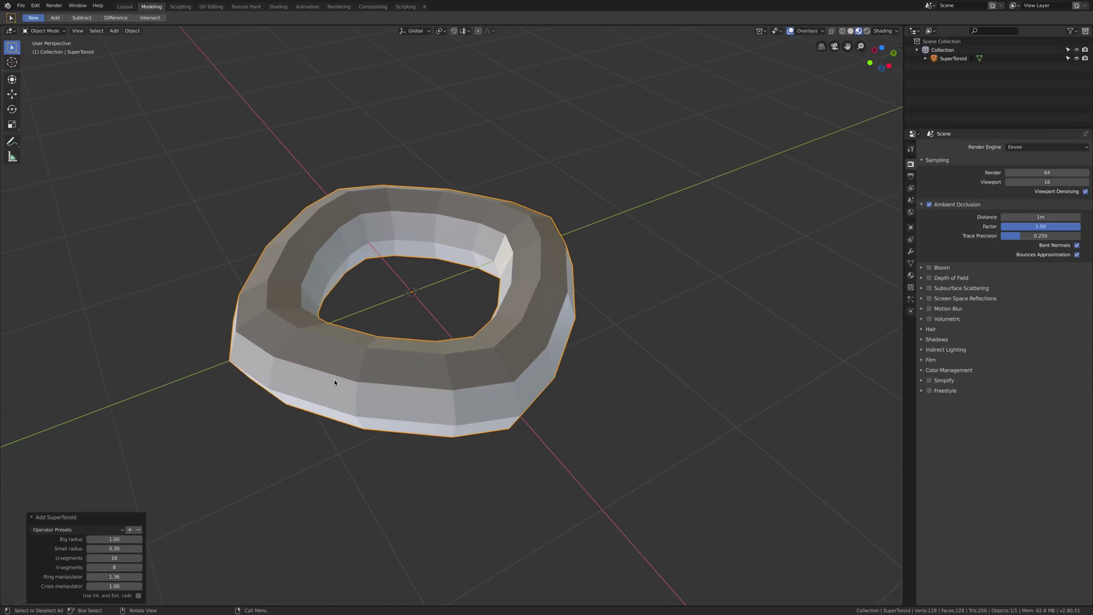
left_click_drag(113, 585, 78, 586)
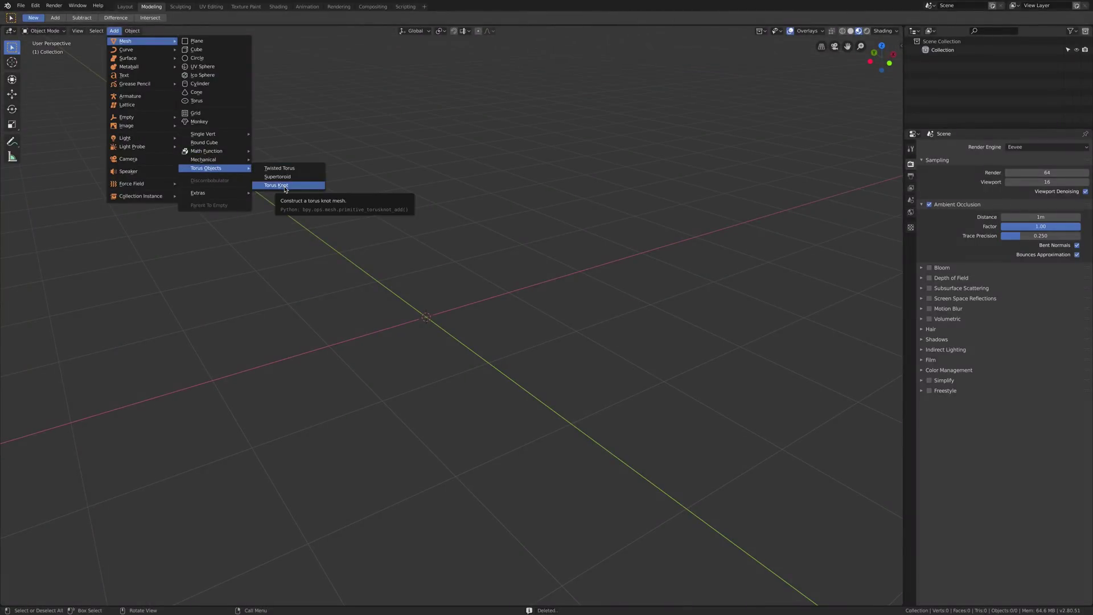
- Add a Torus Knot with Knot Type 3 and Resolution 162
left_click(285, 187)
scroll(456, 285, "down", 5)
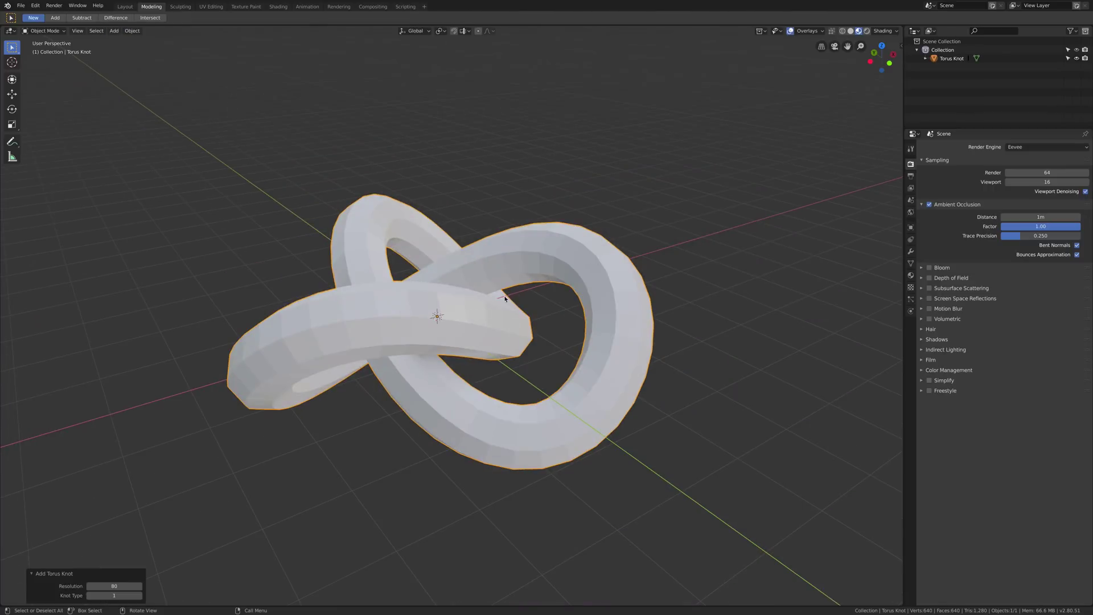
middle_click_drag(456, 290, 477, 310)
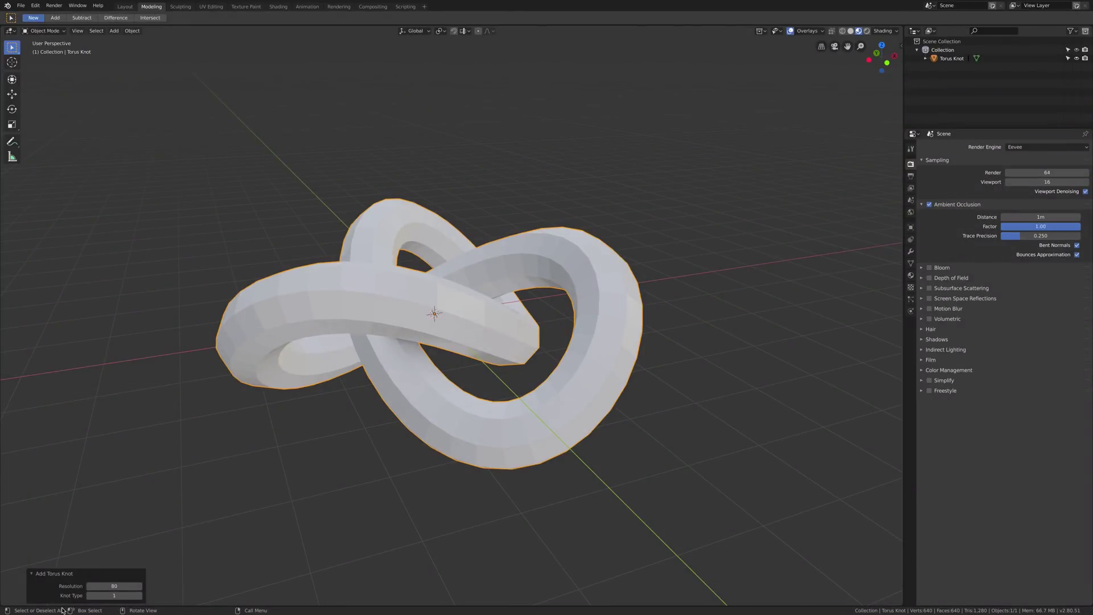
middle_click_drag(91, 595, 143, 597)
left_click(141, 595)
left_click(141, 596)
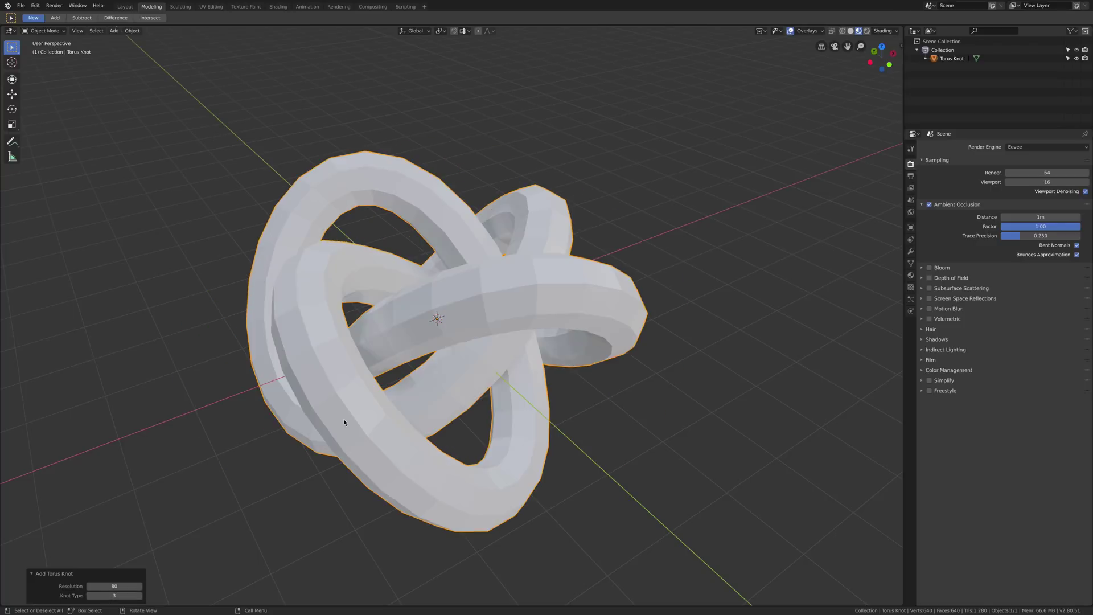
middle_click_drag(336, 418, 378, 415)
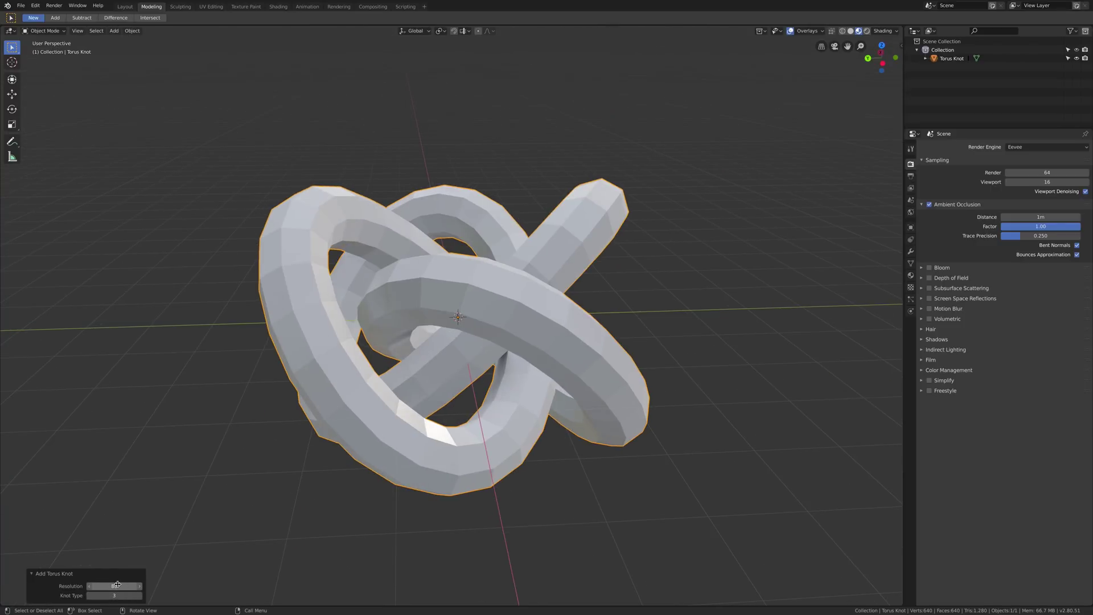
left_click_drag(116, 584, 146, 585)
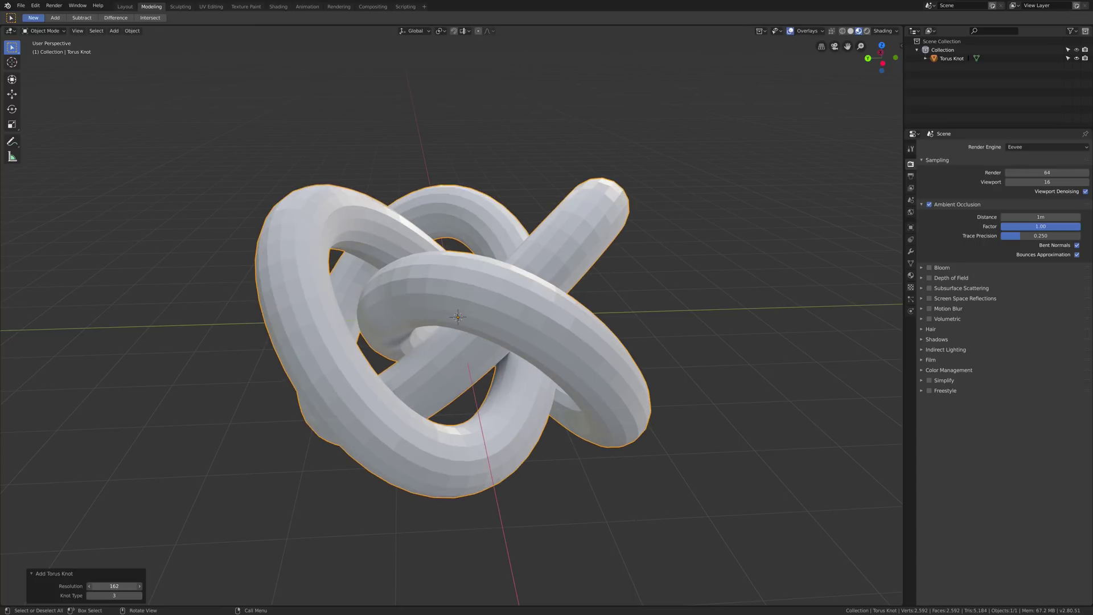
- Smooth-shade the knot and assign Material.001 with Roughness 0
mouse_move(517, 376)
middle_mouse_down()
mouse_move(503, 370)
mouse_move(521, 344)
mouse_move(431, 303)
mouse_move(356, 344)
mouse_move(361, 366)
mouse_move(398, 359)
middle_mouse_up()
right_click(503, 370)
left_click(495, 337)
left_click(911, 275)
left_click(925, 183)
left_click(968, 196)
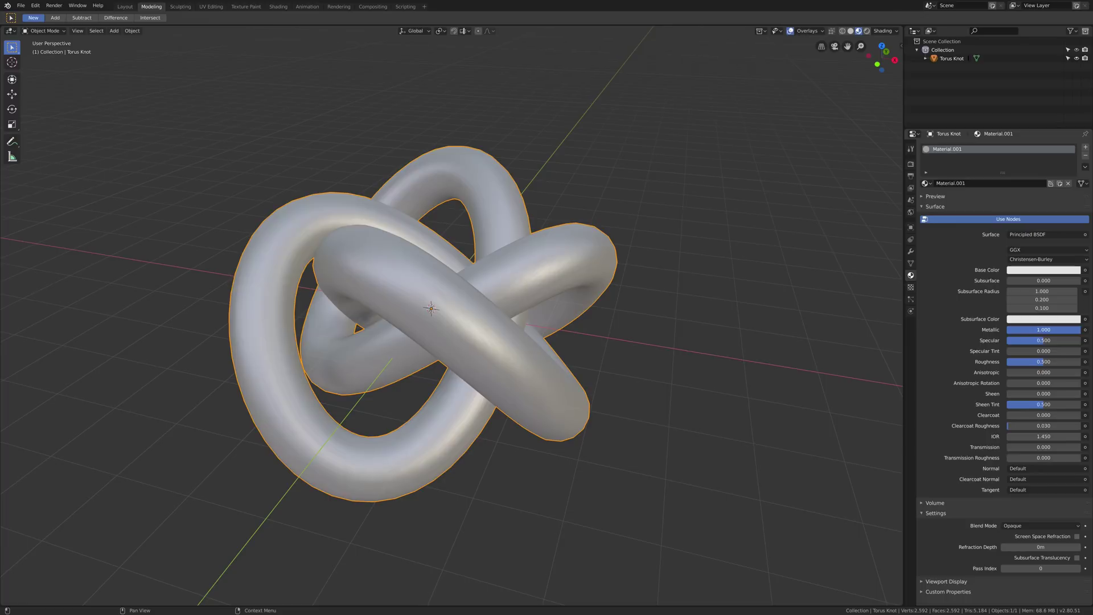
left_click_drag(1043, 361, 1007, 362)
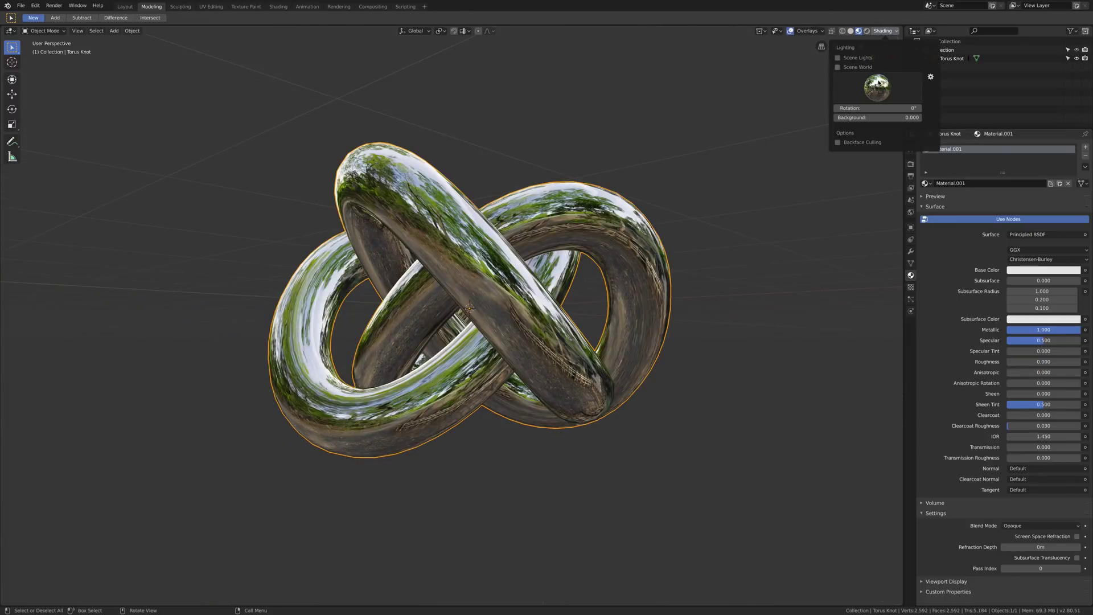
- Preview the knot lit by the sky HDRI with viewport overlays hidden
left_click(877, 88)
left_click(873, 124)
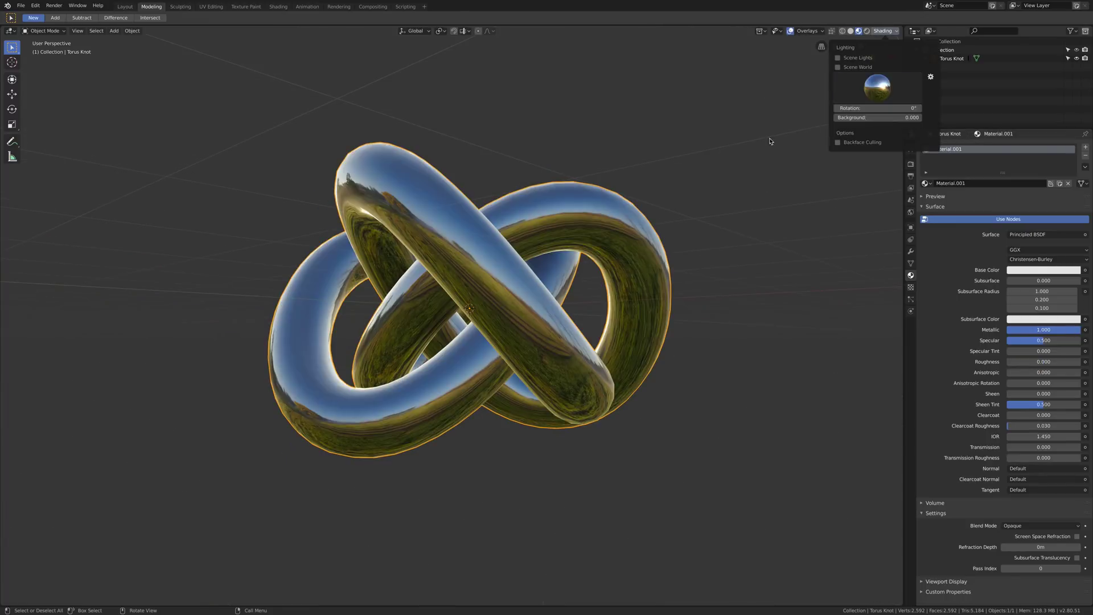
key("shift+alt+z")
middle_click_drag(654, 151, 588, 110)
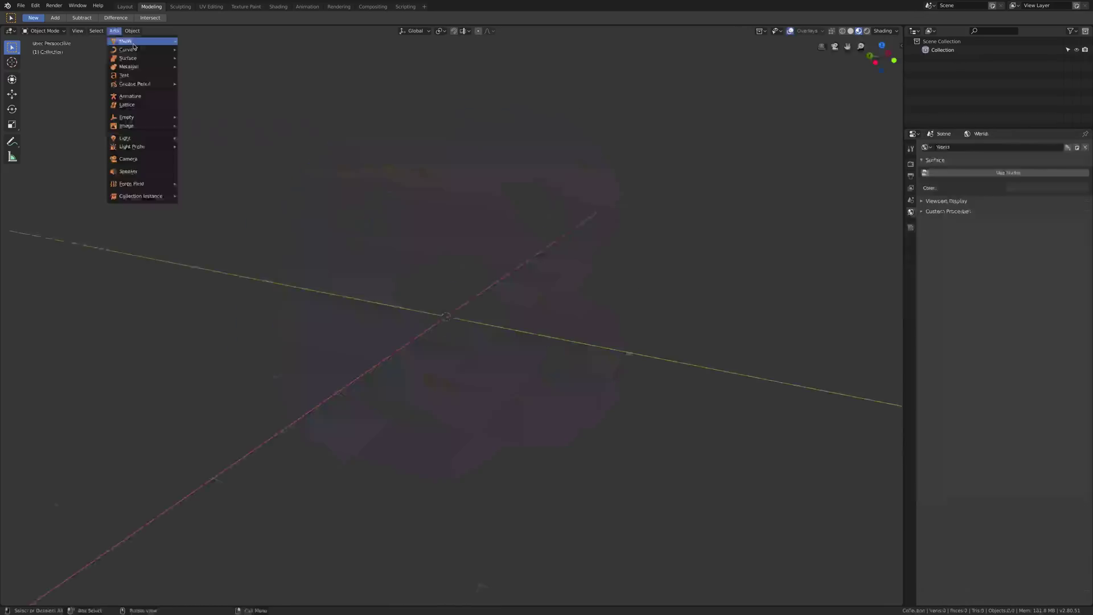
- Add a Brilliant Diamond mesh and move it away from the origin
mouse_move(134, 44)
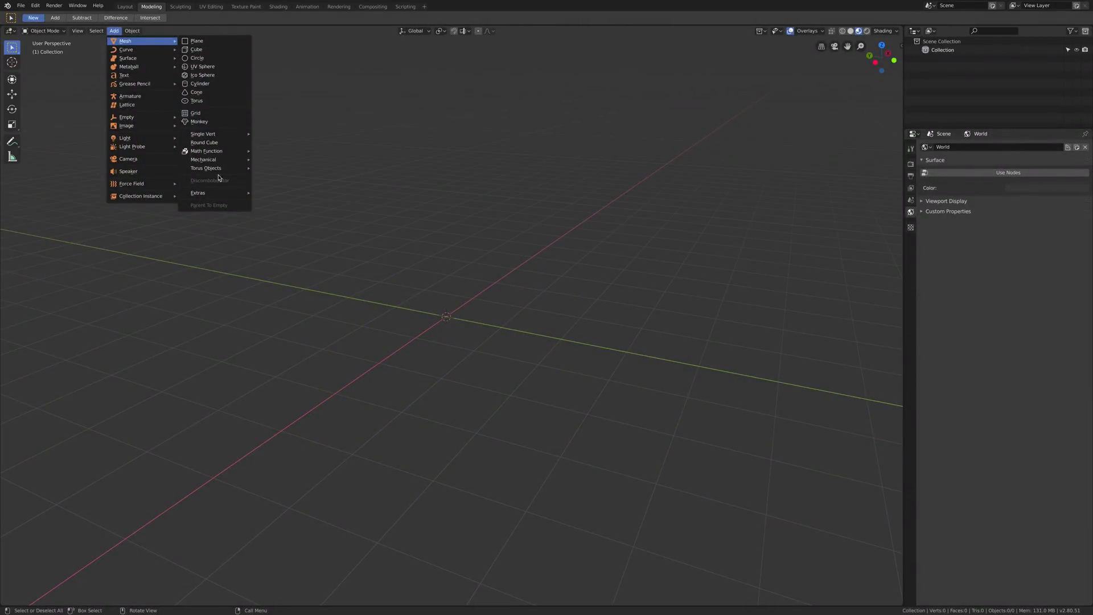
mouse_move(215, 194)
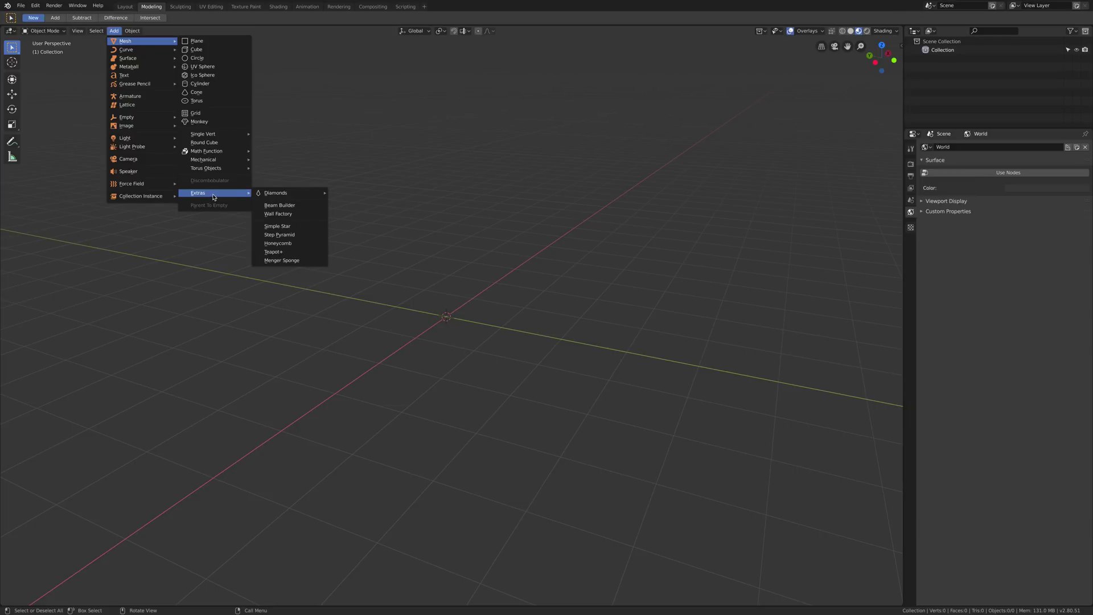
mouse_move(292, 198)
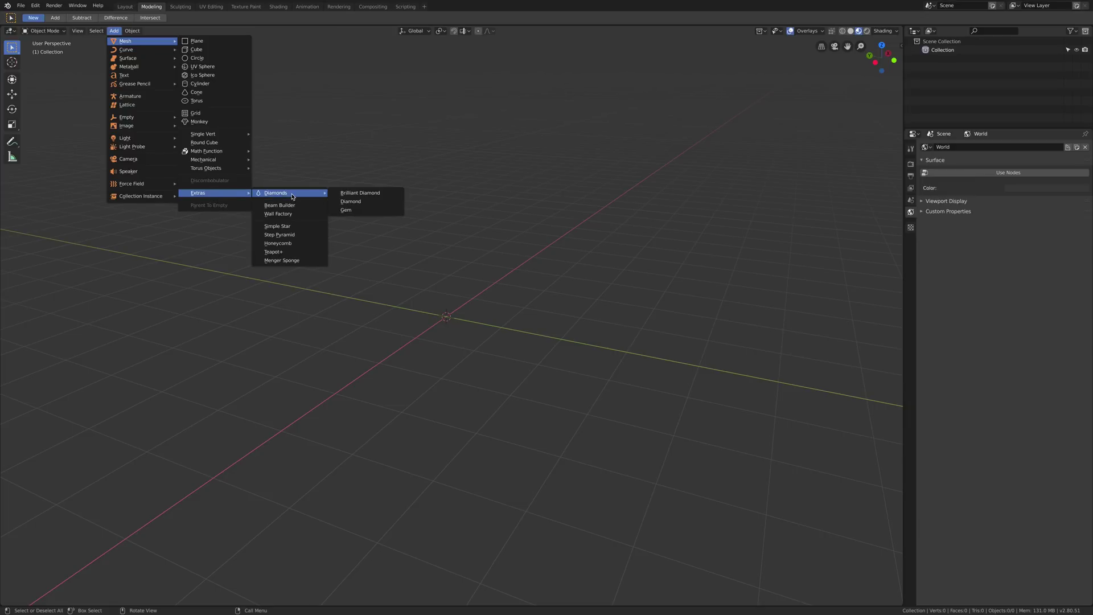
left_click(379, 195)
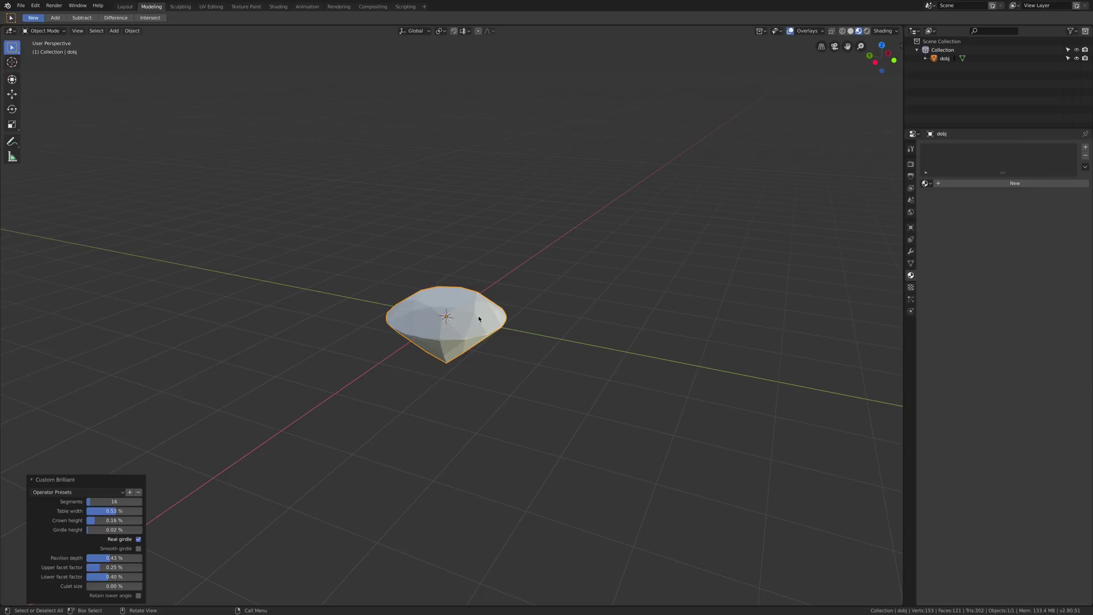
left_click_drag(473, 313, 535, 214)
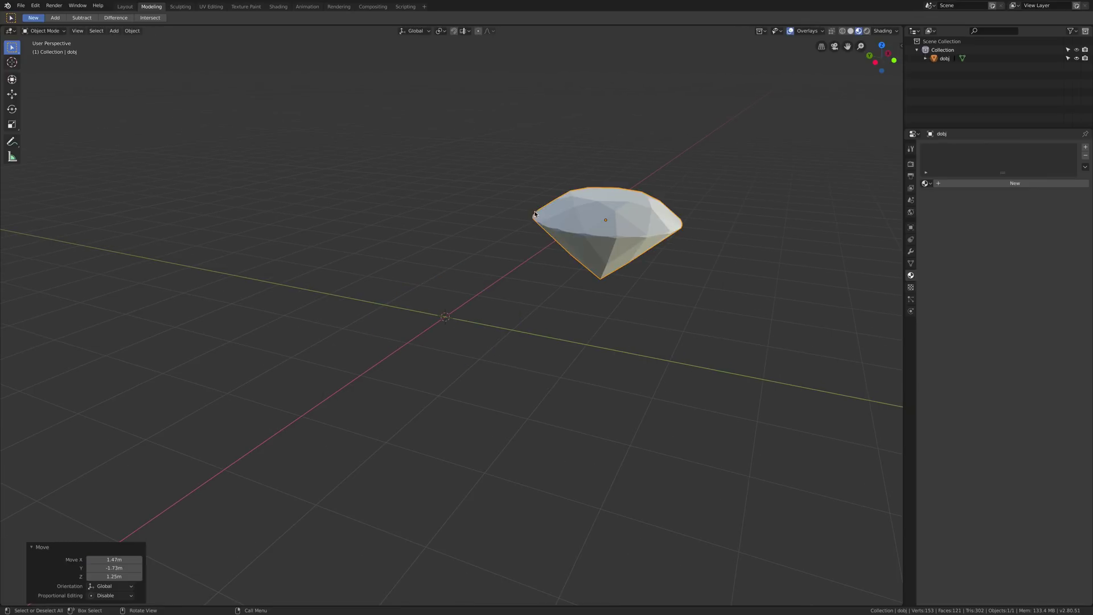
- Add a Diamond mesh and move it up and to the right
left_click(132, 31)
mouse_move(113, 31)
mouse_move(208, 191)
mouse_move(293, 196)
left_click(379, 203)
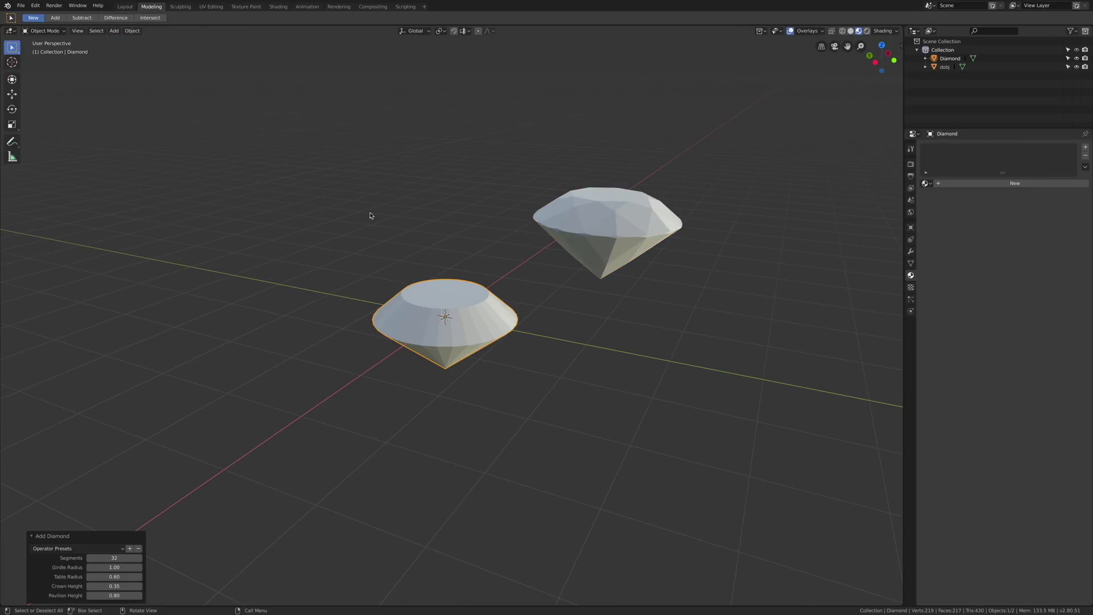
left_click_drag(514, 312, 495, 179)
middle_click_drag(495, 178, 480, 200)
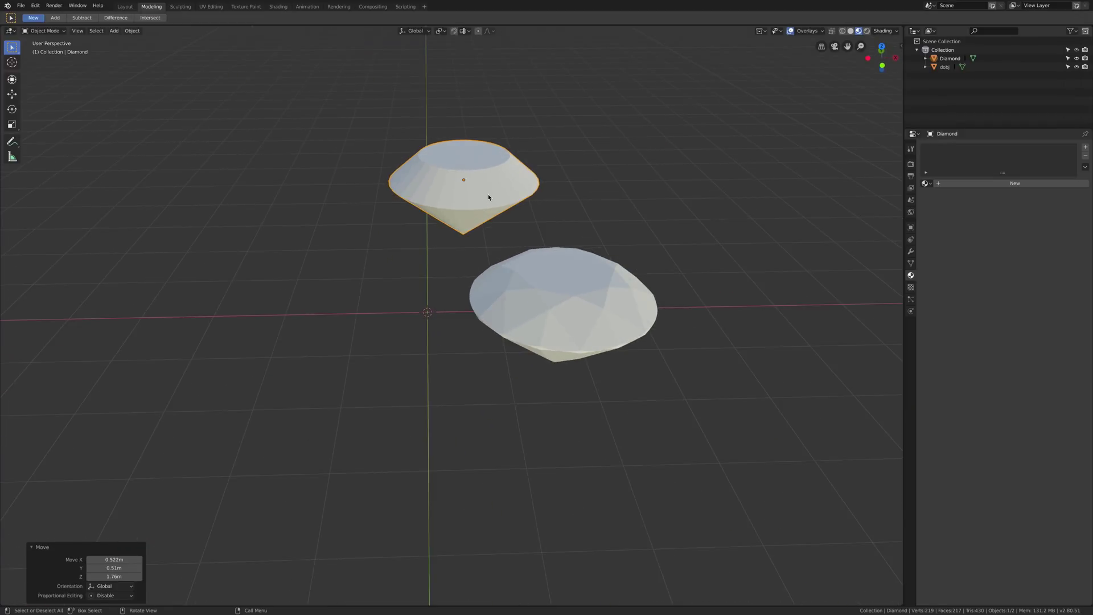
left_click_drag(489, 198, 568, 190)
middle_click_drag(569, 191, 586, 214)
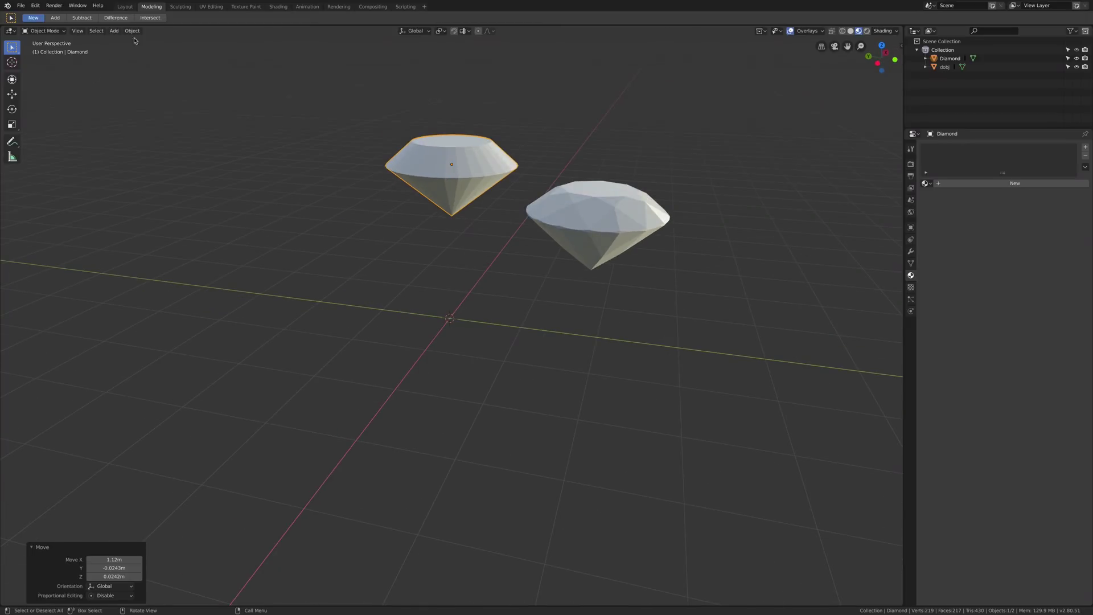
- Add a Gem mesh and move it away from the origin with G
left_click(139, 35)
mouse_move(114, 31)
mouse_move(213, 193)
mouse_move(316, 196)
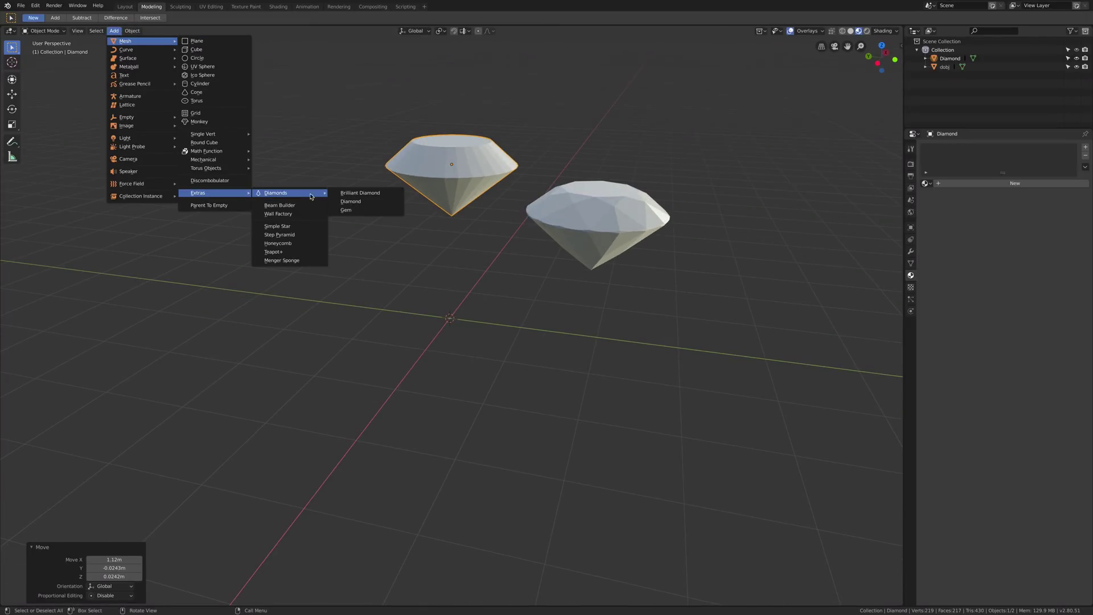
left_click(347, 210)
middle_click_drag(506, 324, 483, 319)
key("g")
left_click(330, 242)
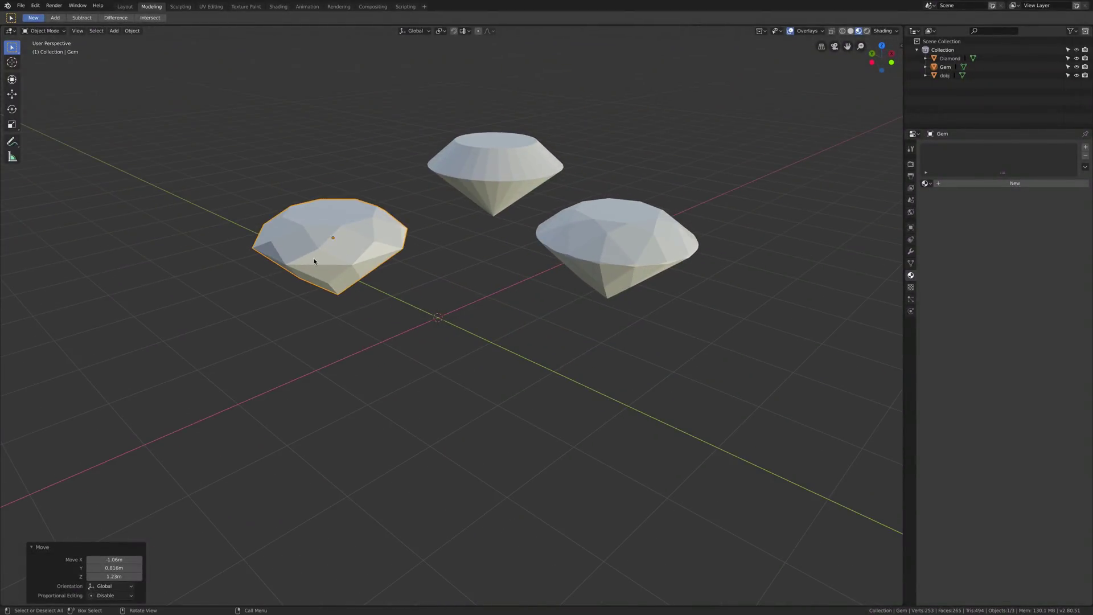
- Box-select all three gems and delete them
middle_click_drag(315, 262, 343, 265)
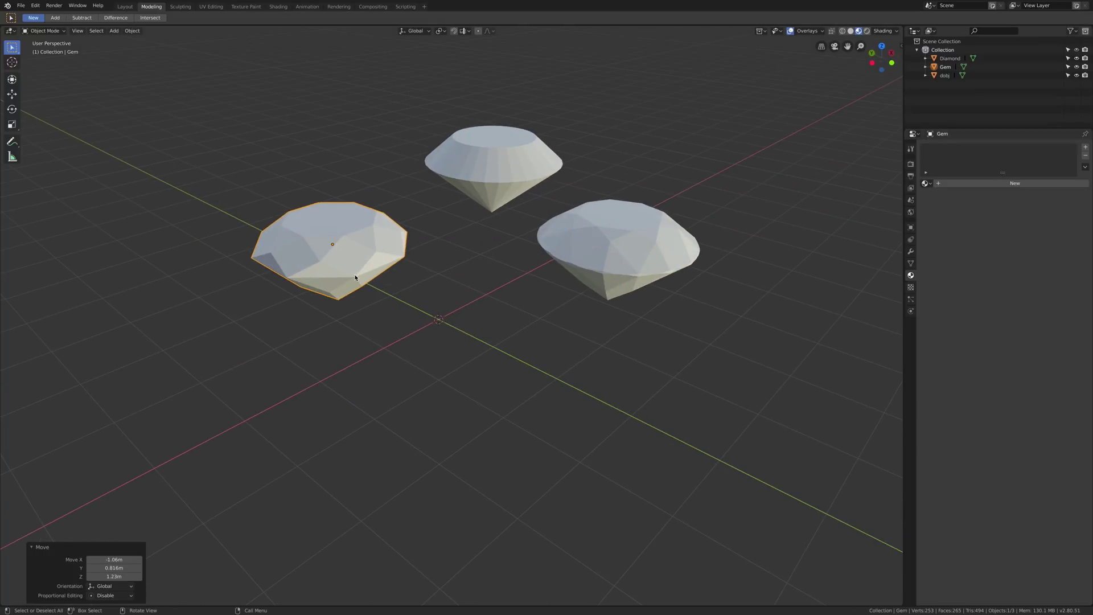
middle_click_drag(350, 277, 358, 274)
left_click_drag(210, 97, 774, 429)
key("Delete")
left_click(114, 31)
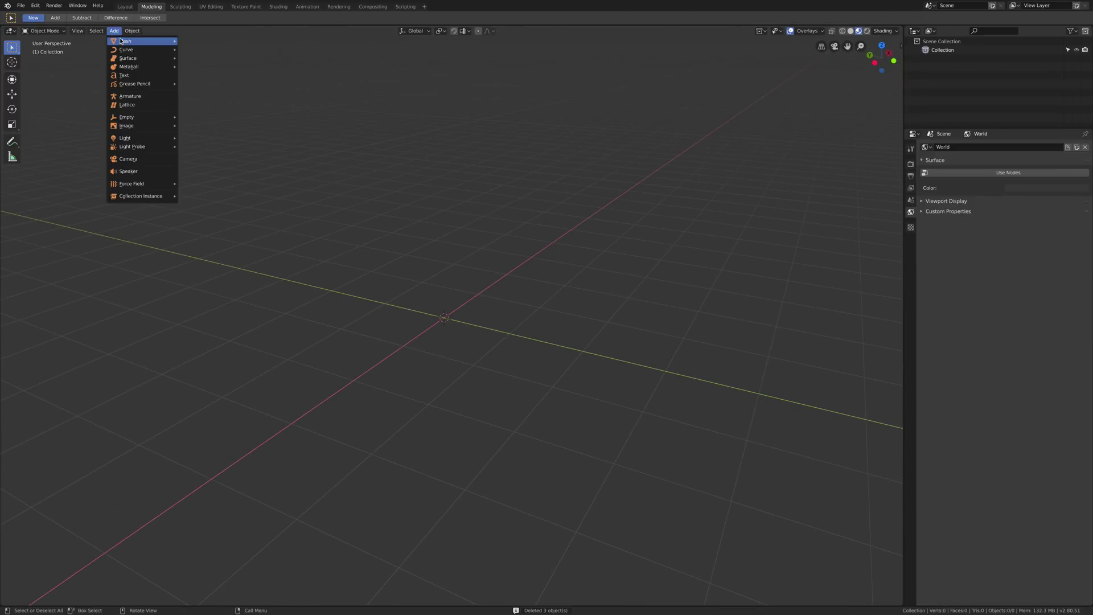
- Add a Beam Builder beam and change it to an I Profile
mouse_move(146, 42)
mouse_move(213, 192)
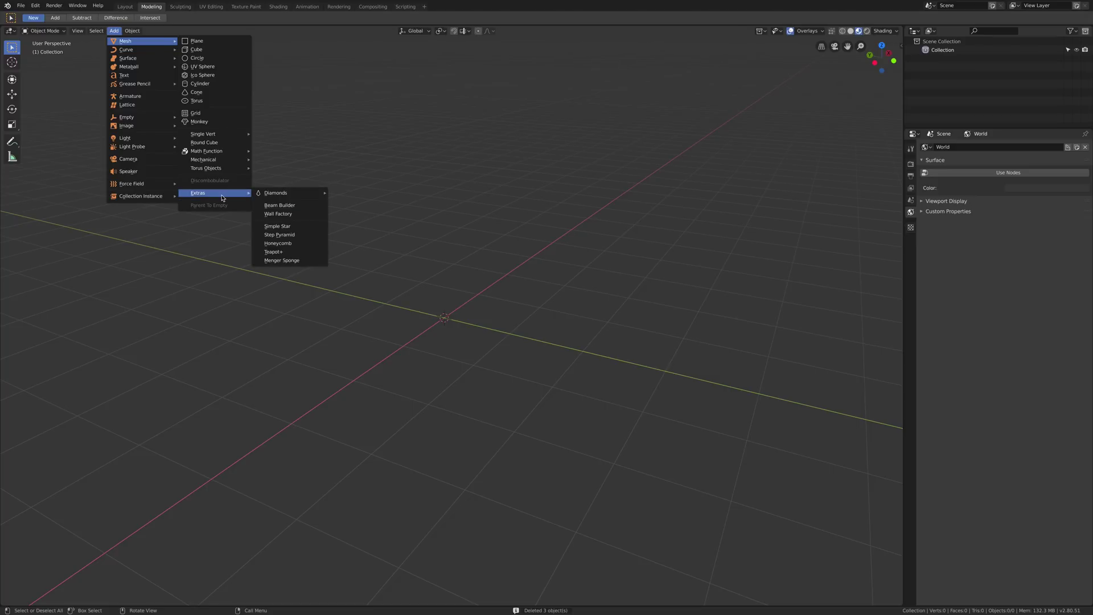
left_click(280, 207)
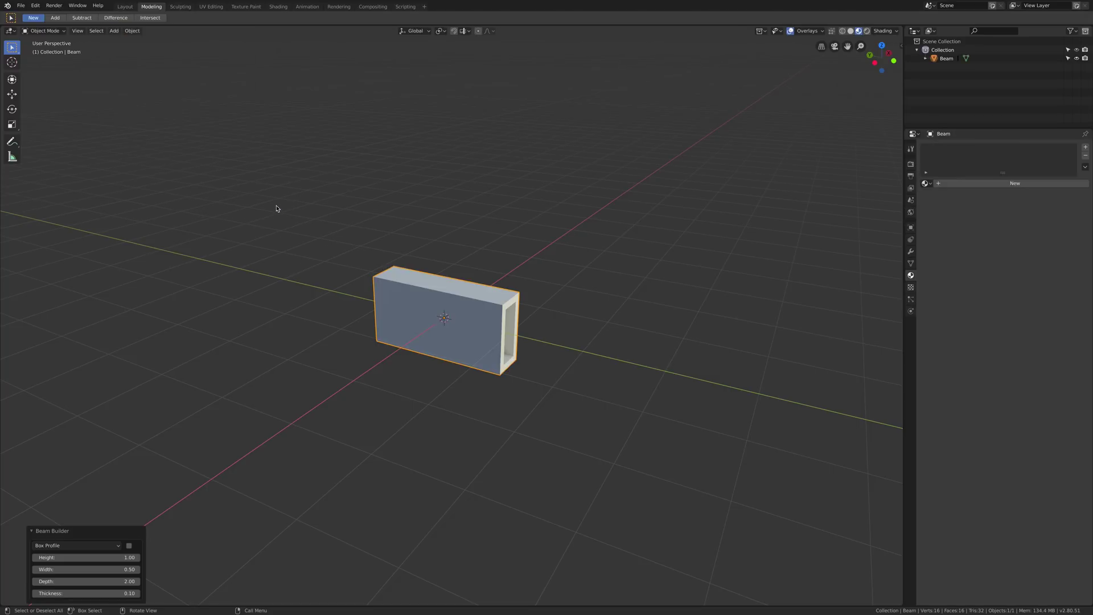
mouse_move(275, 210)
middle_mouse_down()
mouse_move(288, 222)
mouse_move(257, 214)
mouse_move(267, 216)
middle_mouse_up()
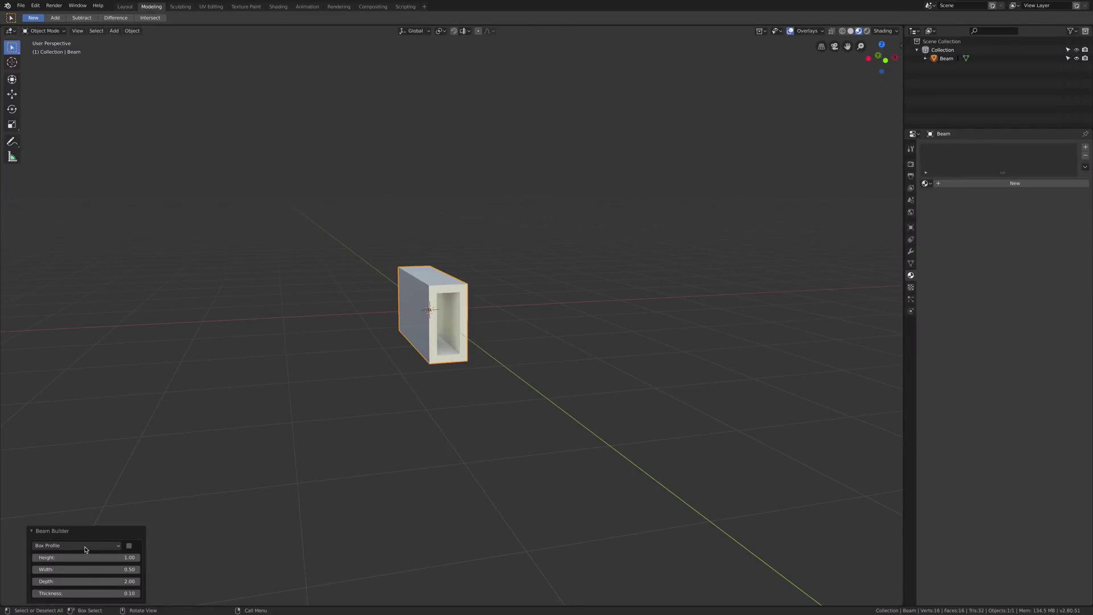
left_click(87, 547)
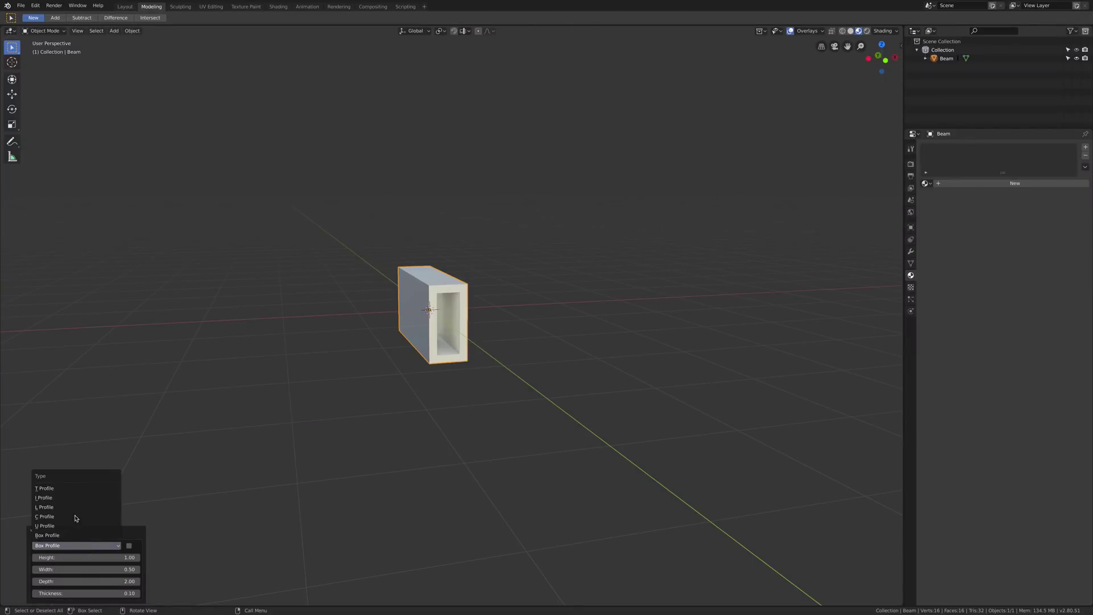
left_click(79, 522)
middle_click_drag(306, 402, 399, 394)
- Raise the I-beam's height to 4.30
left_click(66, 534)
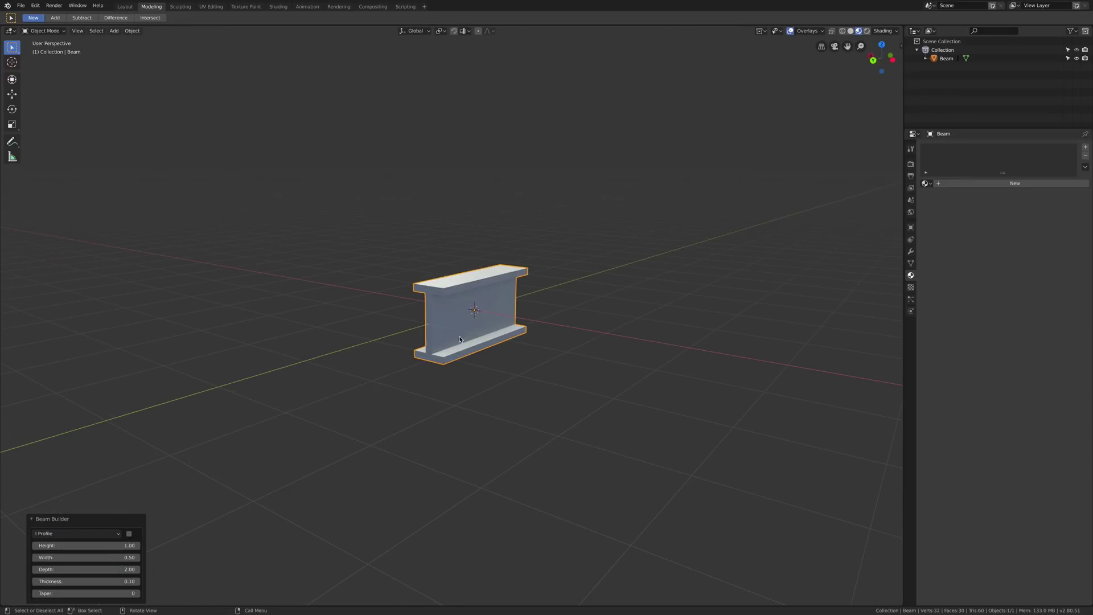
middle_click_drag(460, 340, 462, 354)
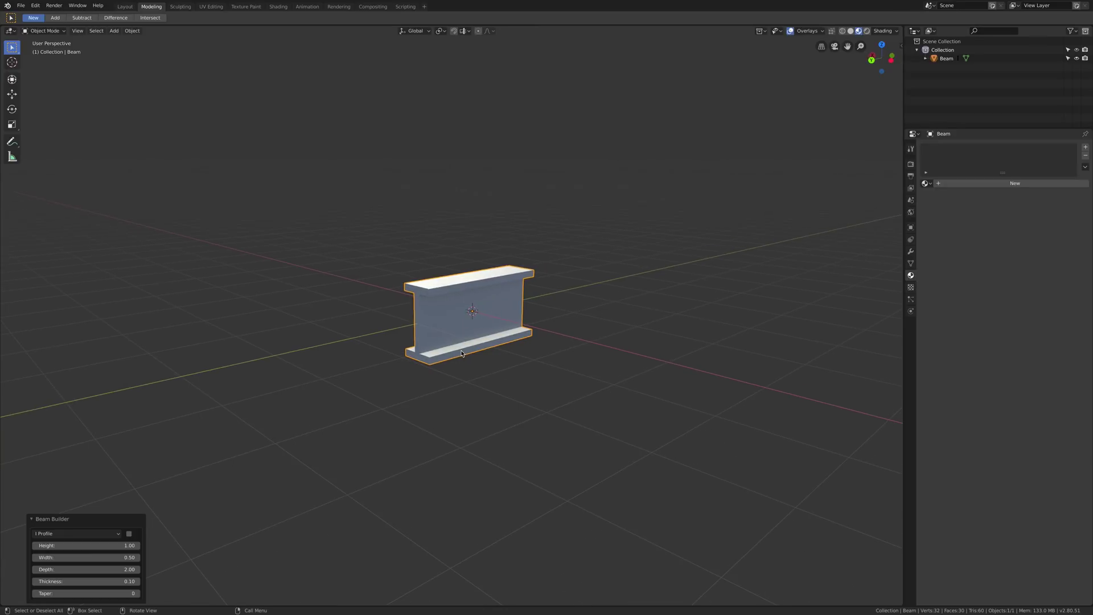
left_click_drag(46, 546, 341, 463)
mouse_move(341, 462)
middle_mouse_down()
mouse_move(339, 449)
mouse_move(356, 446)
mouse_move(345, 447)
middle_mouse_up()
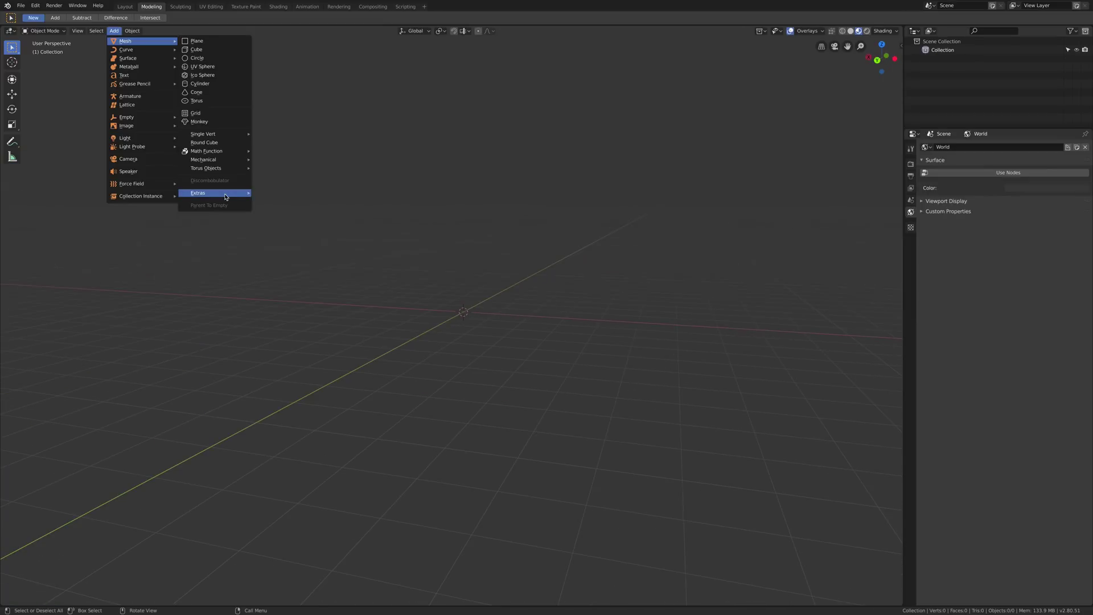
- Add a Wall Factory wall with vertical and horizontal slots and a shelf
mouse_move(239, 193)
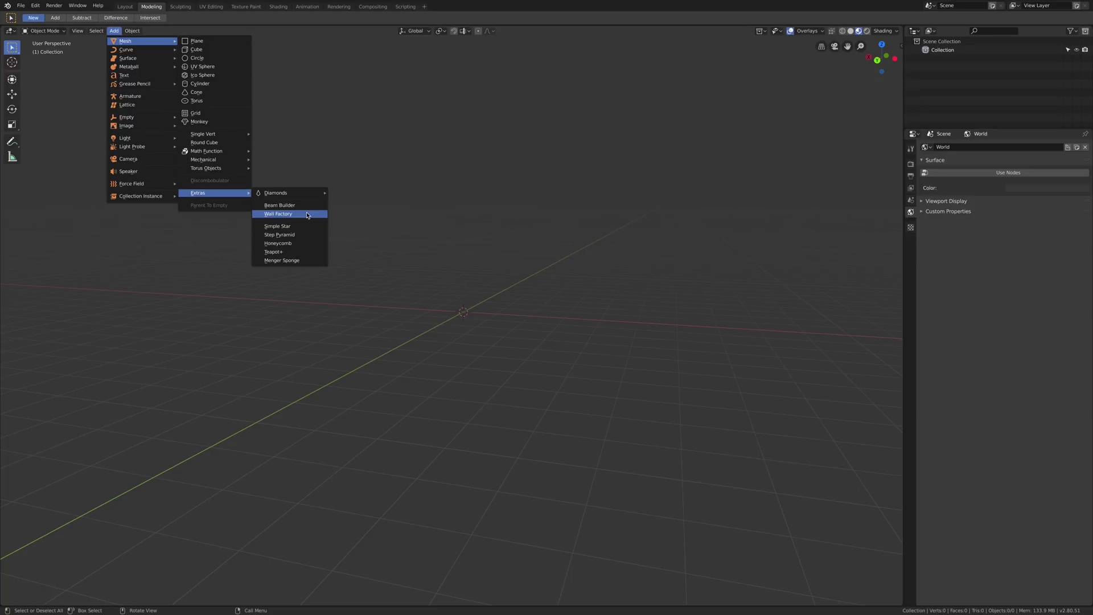
left_click(307, 214)
middle_click_drag(314, 214, 420, 312)
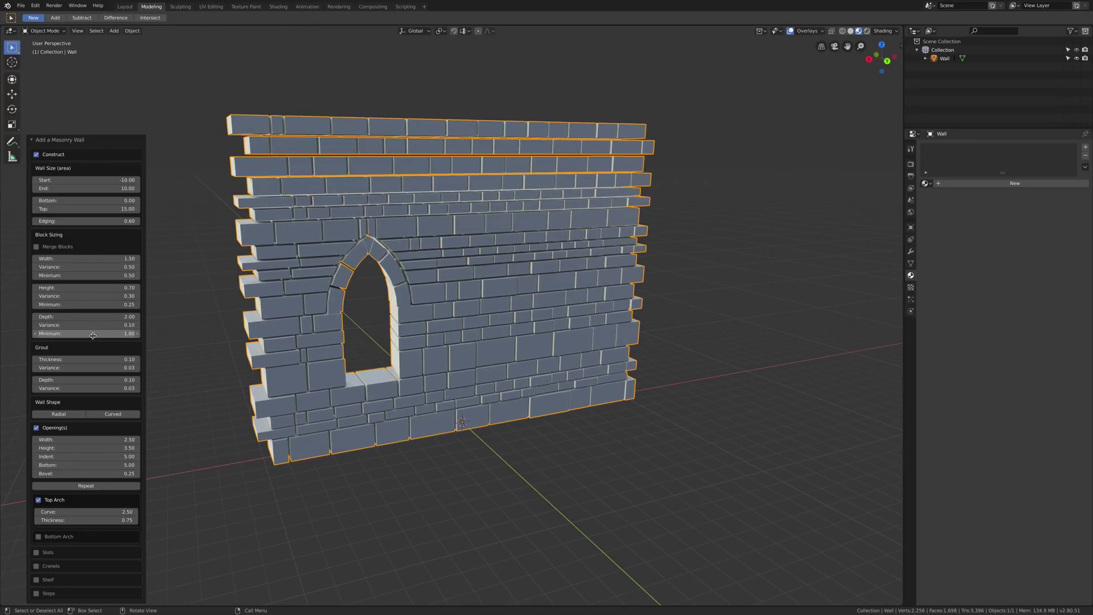
left_click(36, 552)
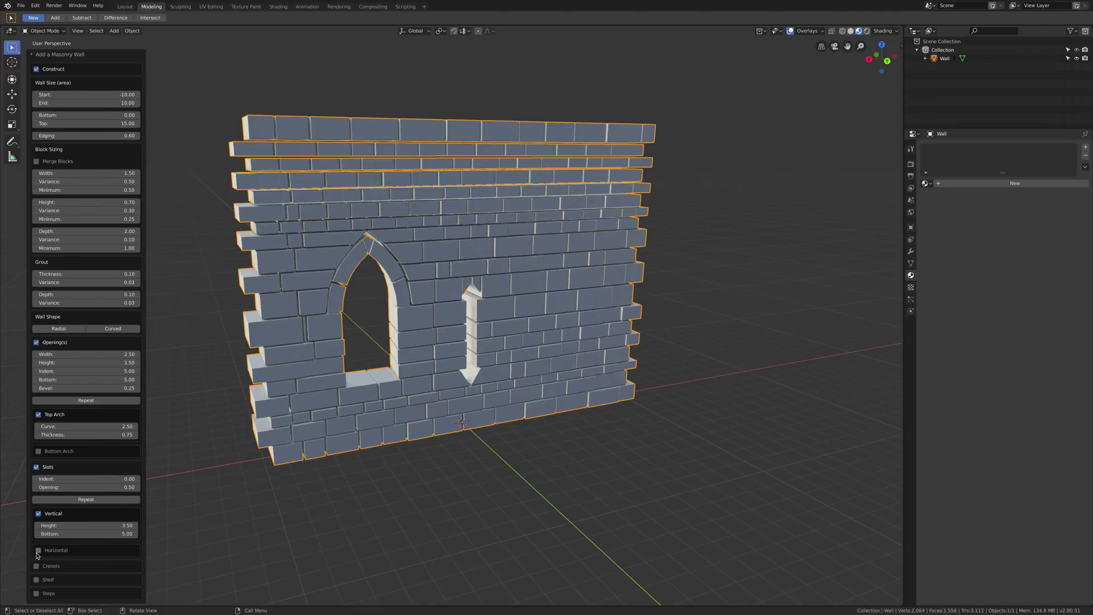
left_click(37, 551)
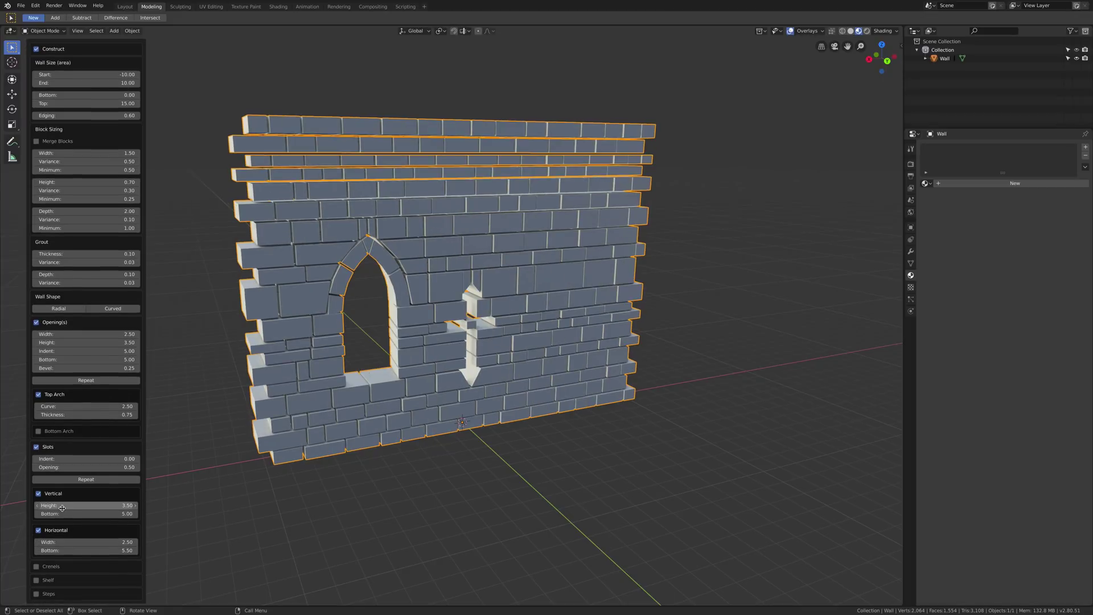
left_click(37, 580)
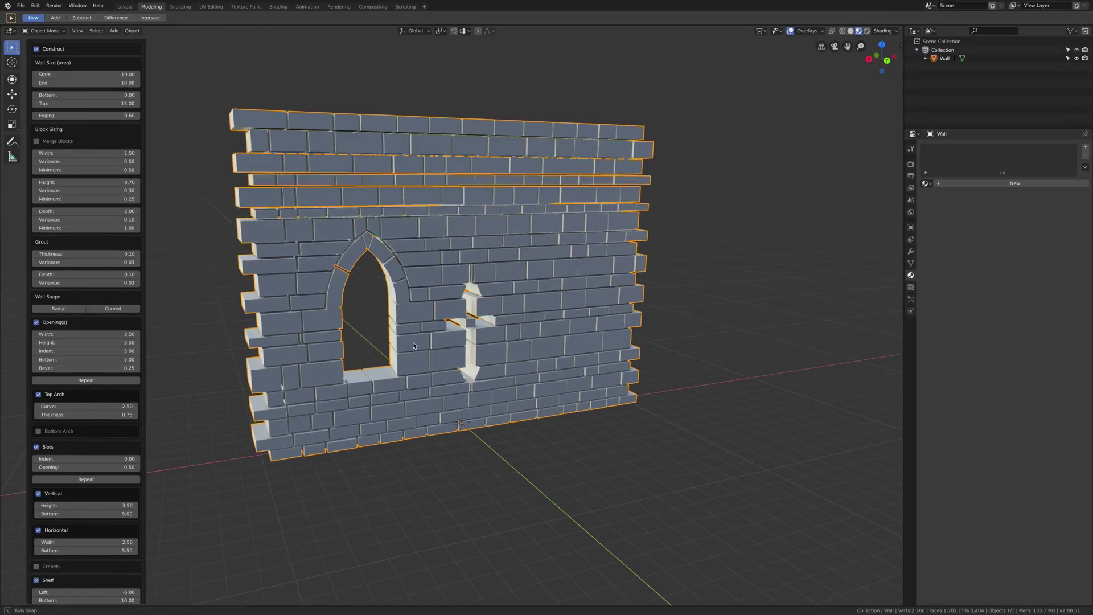
- Widen the wall blocks to 4.20 and array the wall five times
left_click_drag(85, 162, 142, 163)
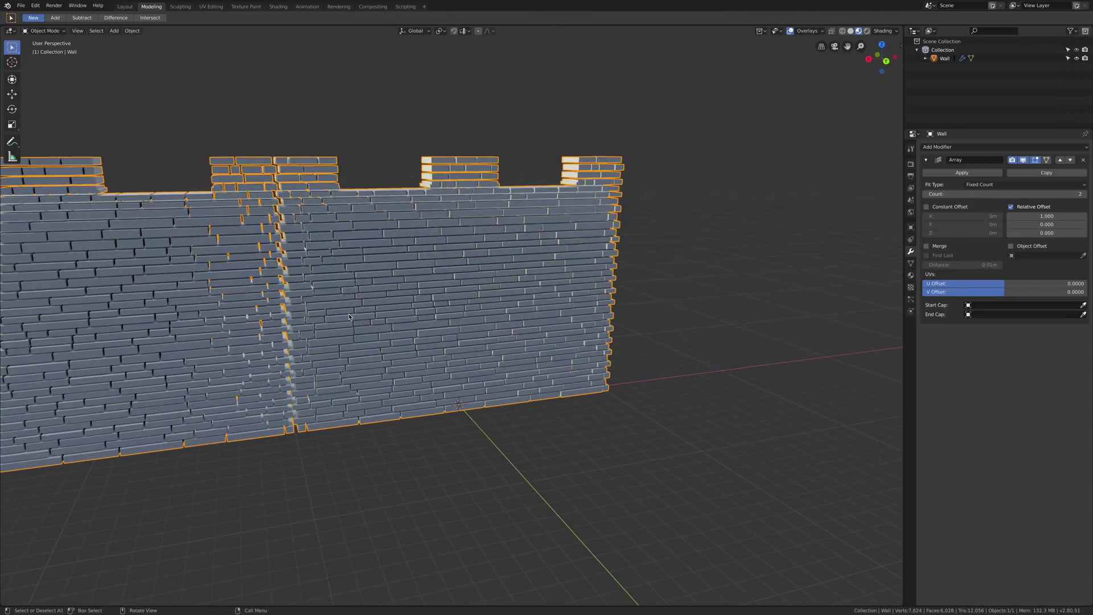
middle_click_drag(349, 318, 575, 319)
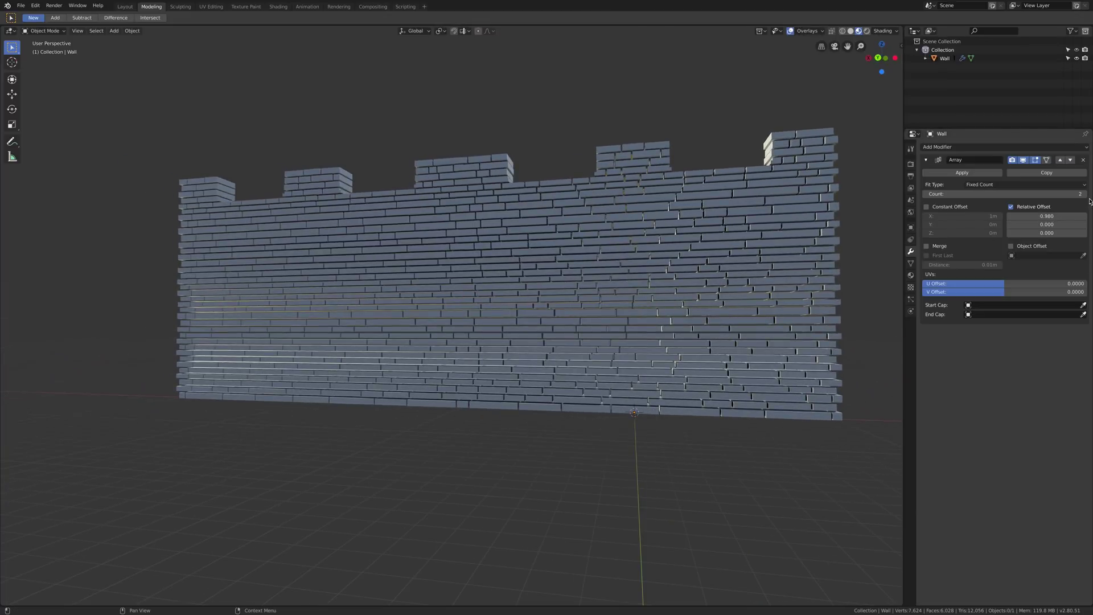
left_click_drag(1089, 199, 1089, 196)
middle_click_drag(712, 319, 609, 337)
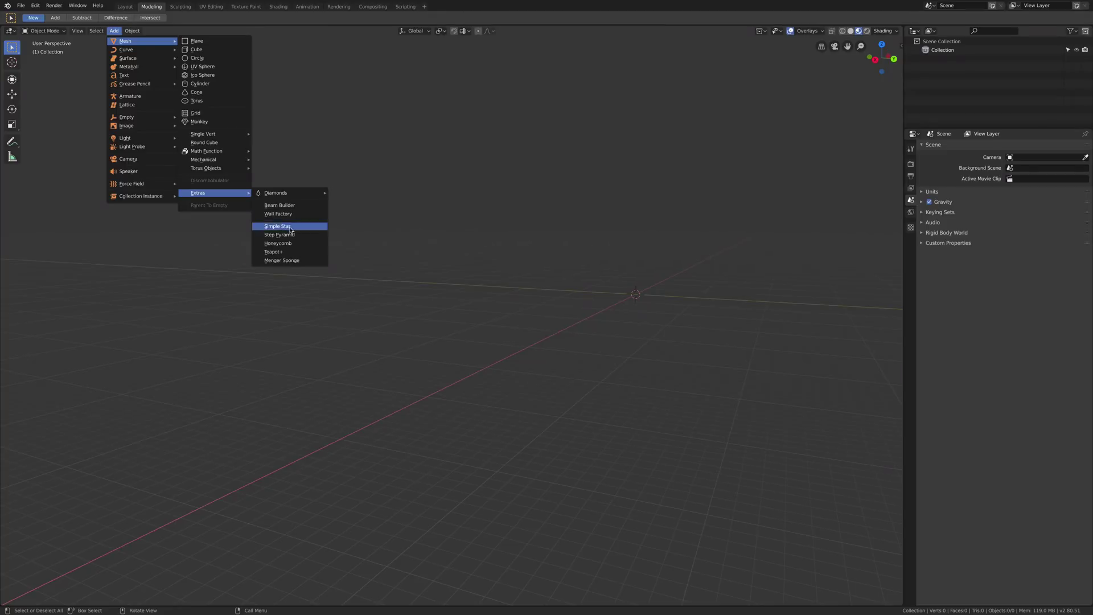
- Add a Simple Star, set its Points to 4 then 7, and delete it
left_click(282, 226)
key("KP_Decimal")
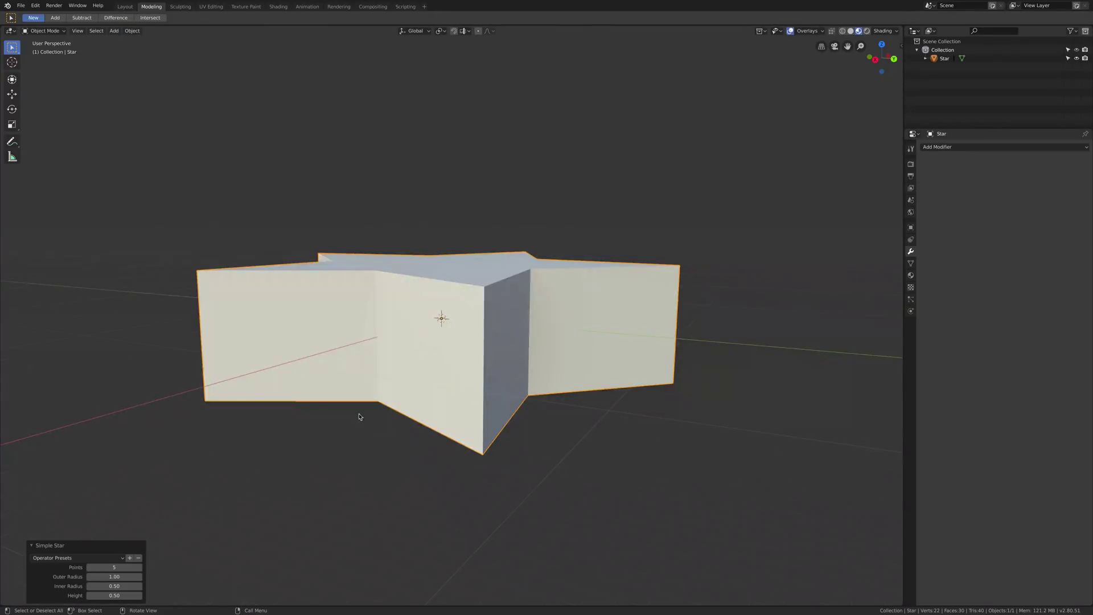
middle_click_drag(456, 408, 228, 497)
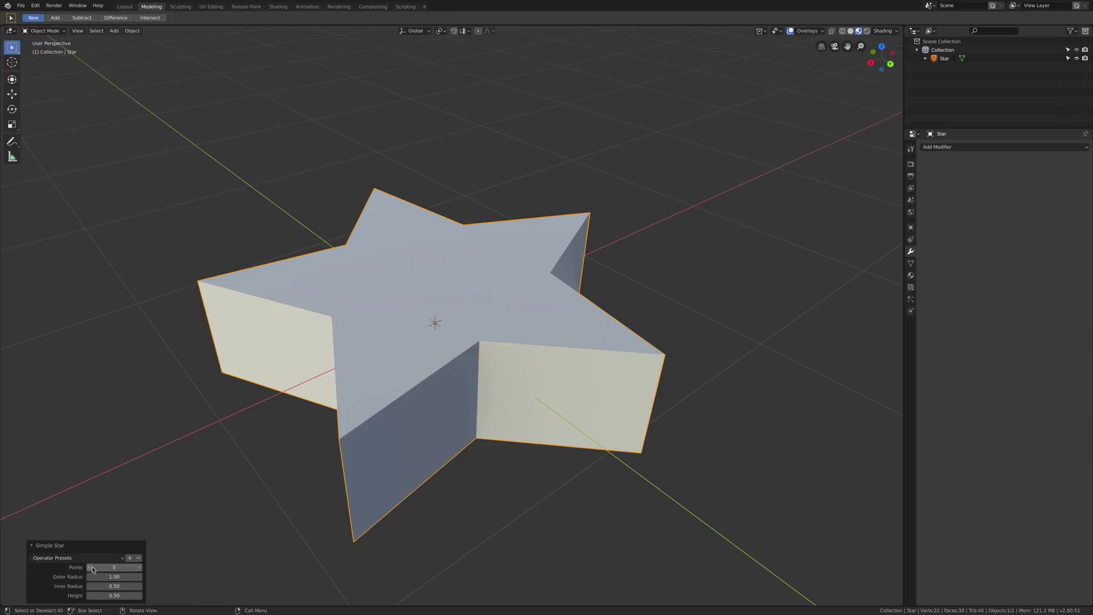
left_click(91, 568)
left_click(140, 567)
left_click(139, 567)
left_click(139, 568)
mouse_move(495, 383)
middle_mouse_down()
mouse_move(486, 409)
mouse_move(541, 342)
mouse_move(481, 390)
middle_mouse_up()
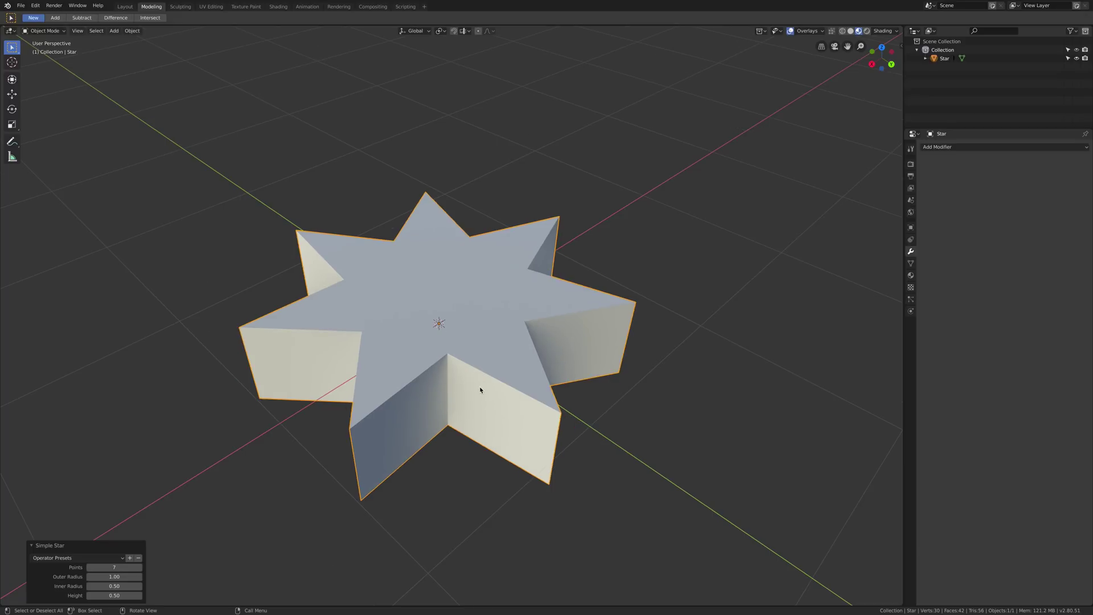
key("Delete")
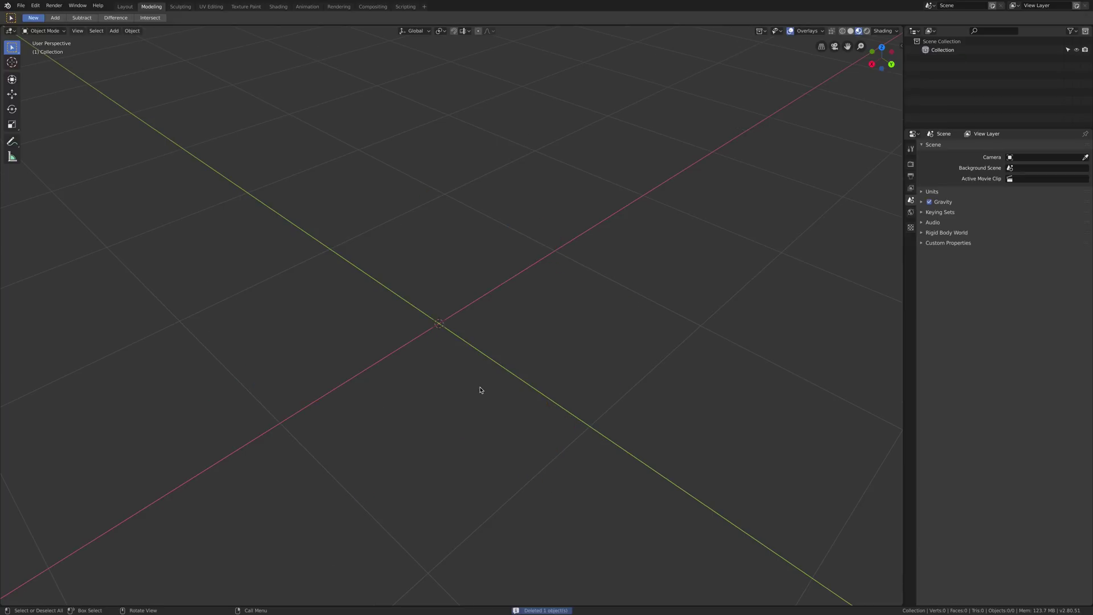
- Add a Step Pyramid mesh
left_click(114, 31)
mouse_move(126, 41)
mouse_move(200, 193)
left_click(298, 236)
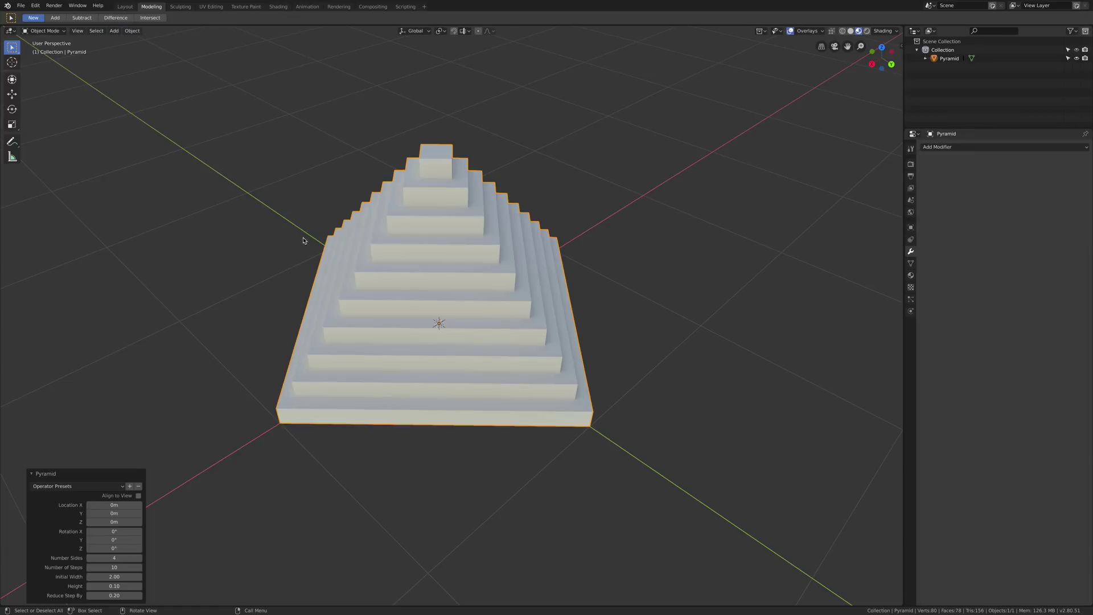
middle_click_drag(493, 313, 370, 313)
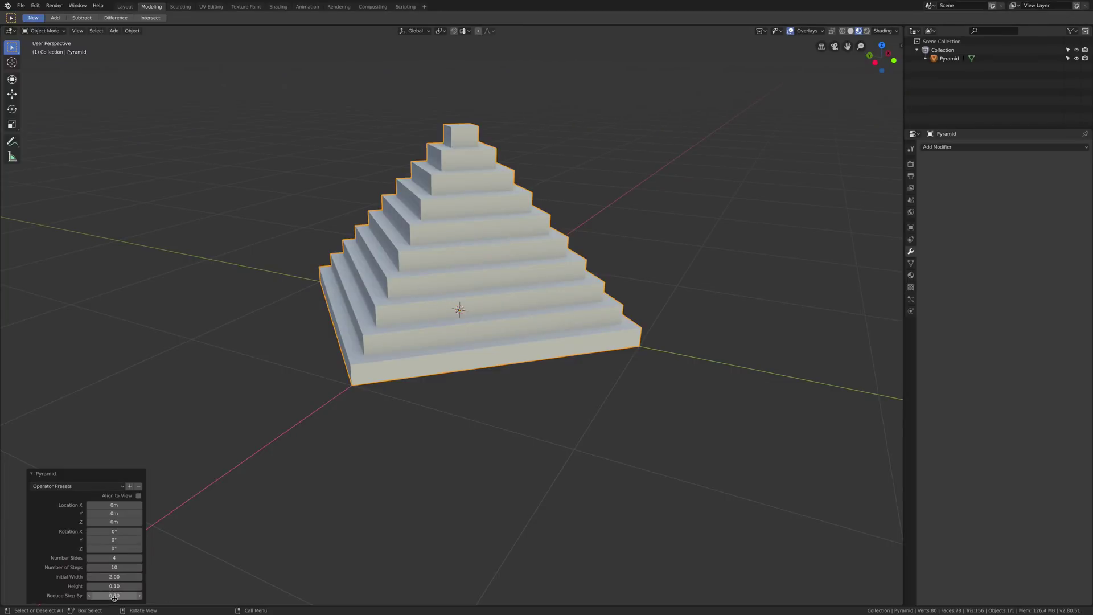
- Set the pyramid's step reduction to 0.14 and initial width 3.68, then delete it
left_click_drag(139, 598, 109, 595)
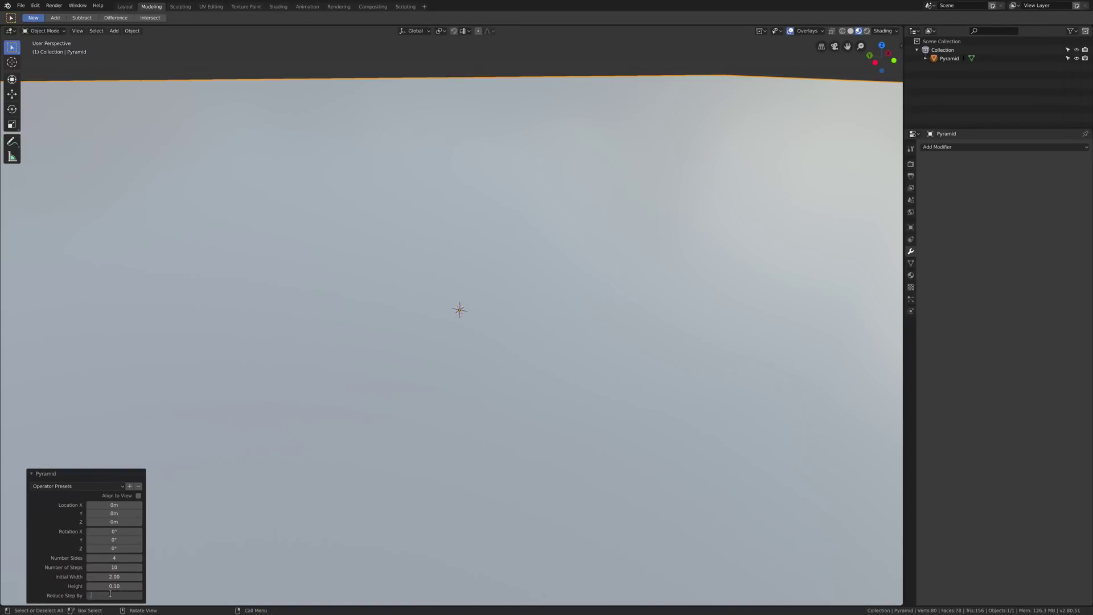
type("0.2")
key("Return")
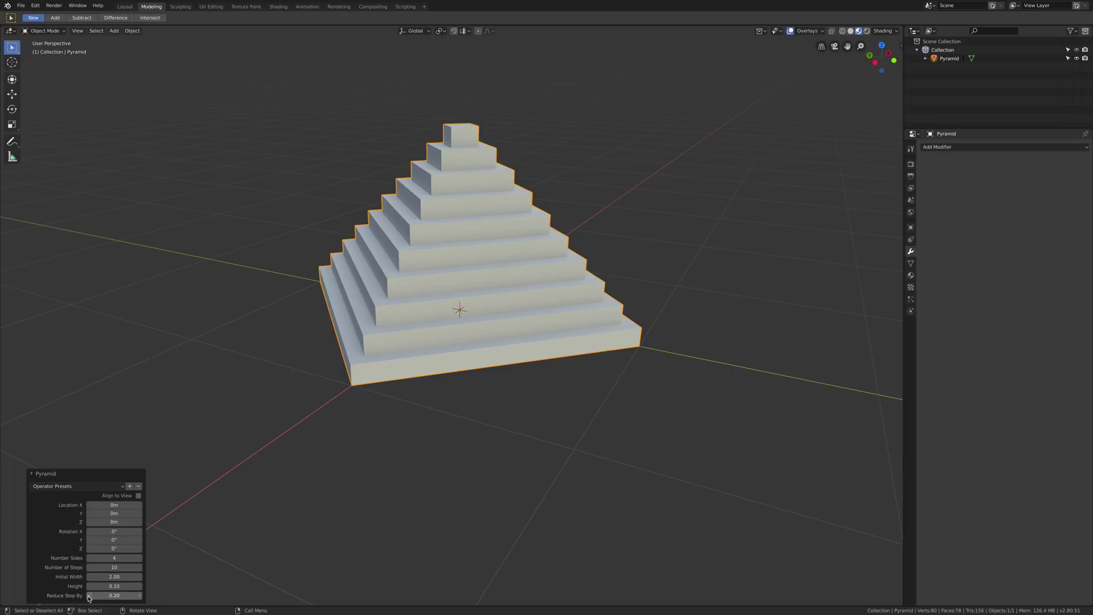
left_click(88, 595)
left_click(90, 596)
left_click_drag(114, 586, 148, 577)
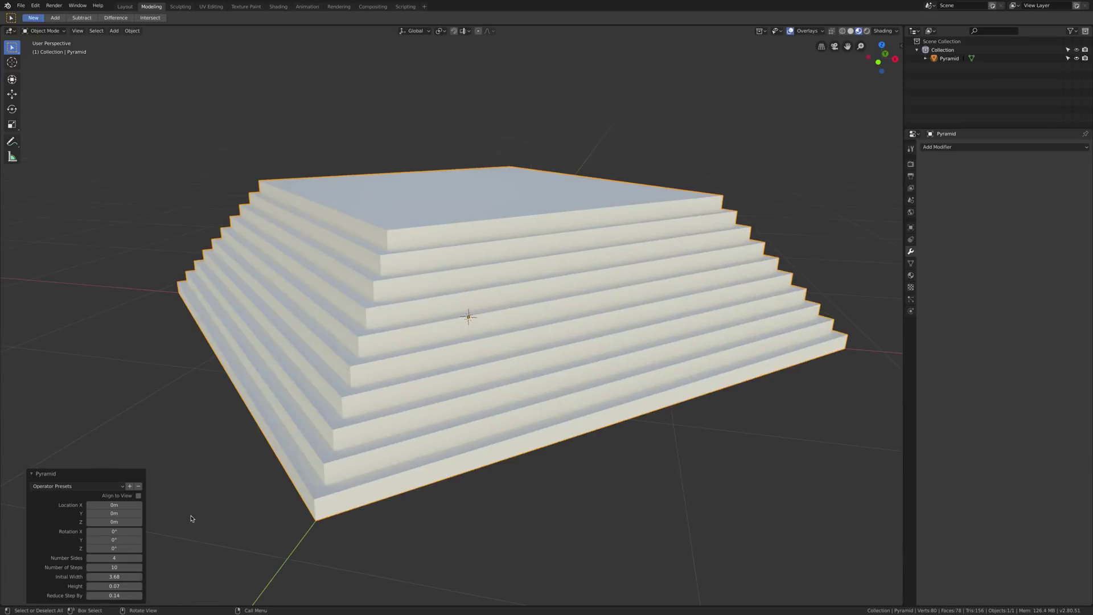
key("Delete")
left_click(114, 30)
- Add a Honeycomb with 6 rows, 5 columns and a larger cell diameter
mouse_move(125, 41)
mouse_move(197, 193)
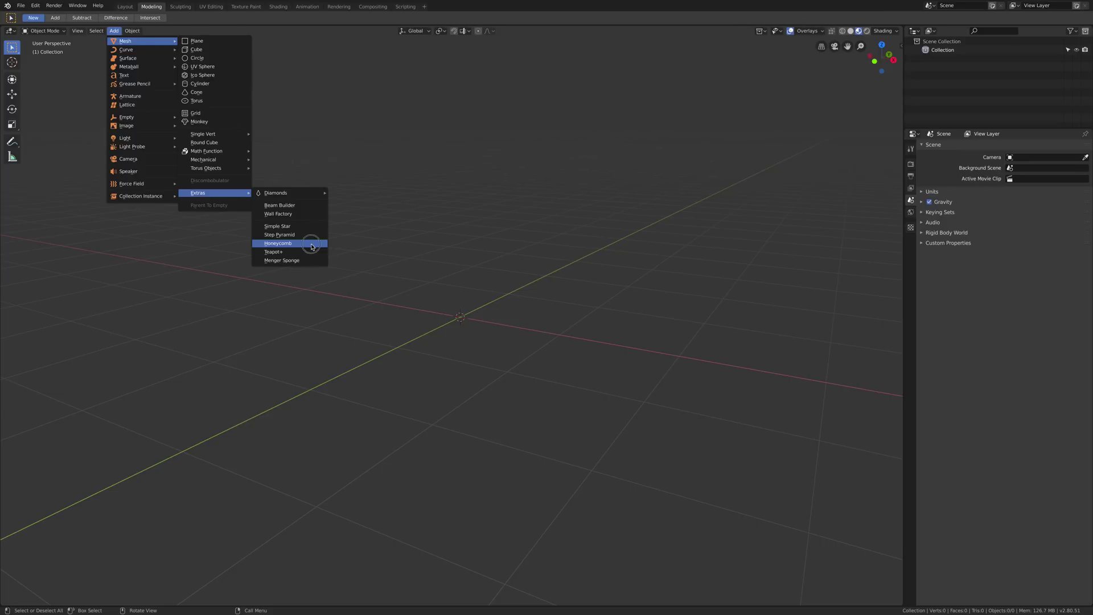
left_click(312, 246)
middle_click_drag(488, 259, 414, 290)
scroll(518, 246, "up", 2)
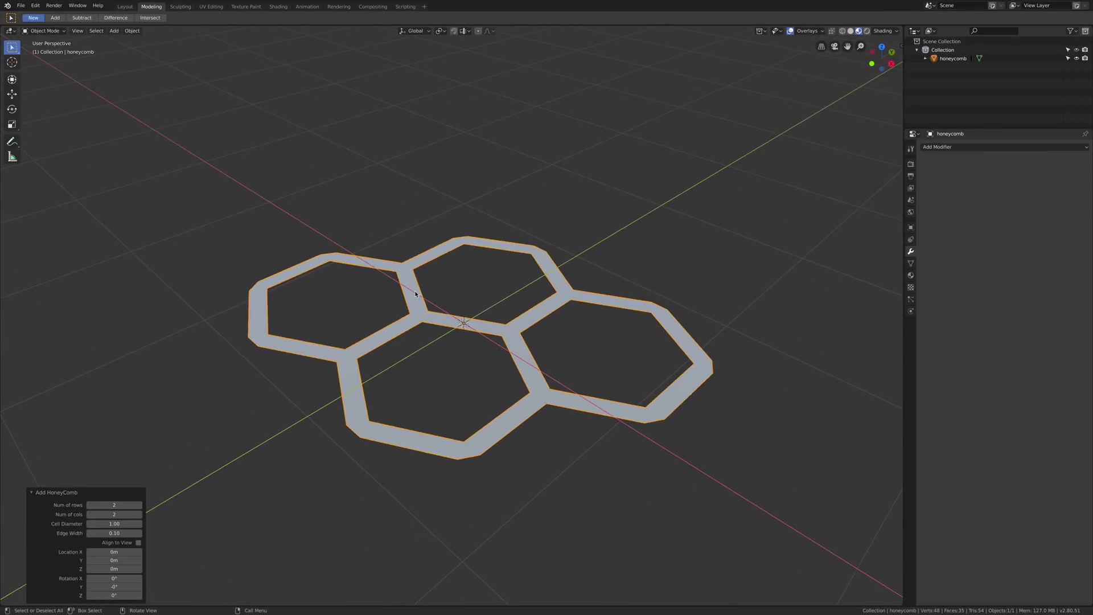
left_click(139, 505)
left_click(139, 504)
left_click(140, 505)
left_click(139, 505)
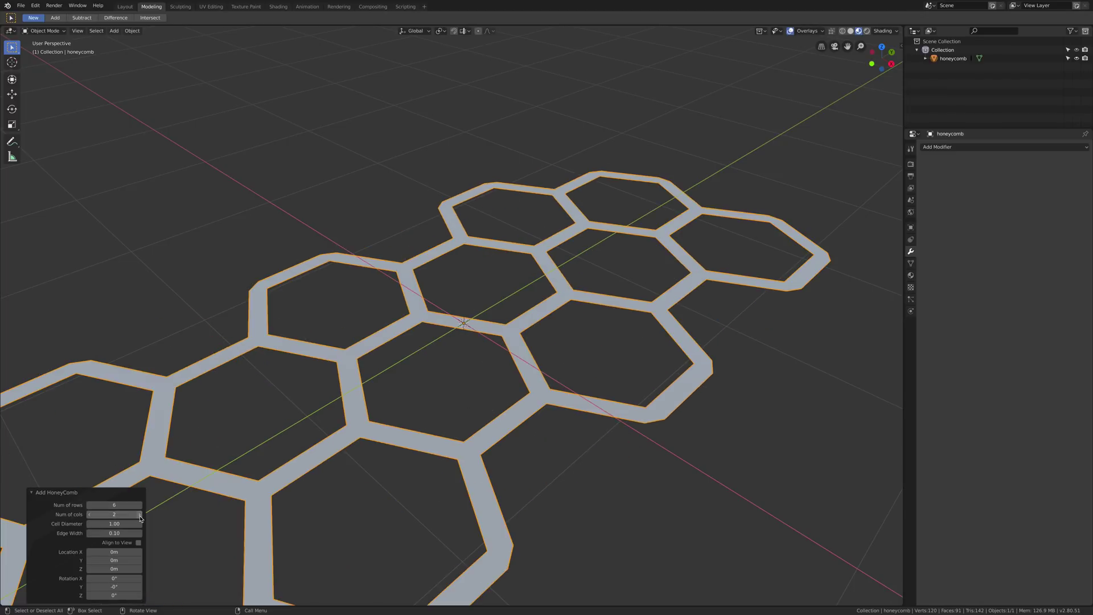
left_click(140, 515)
left_click(140, 514)
left_click(140, 515)
scroll(449, 366, "down", 2)
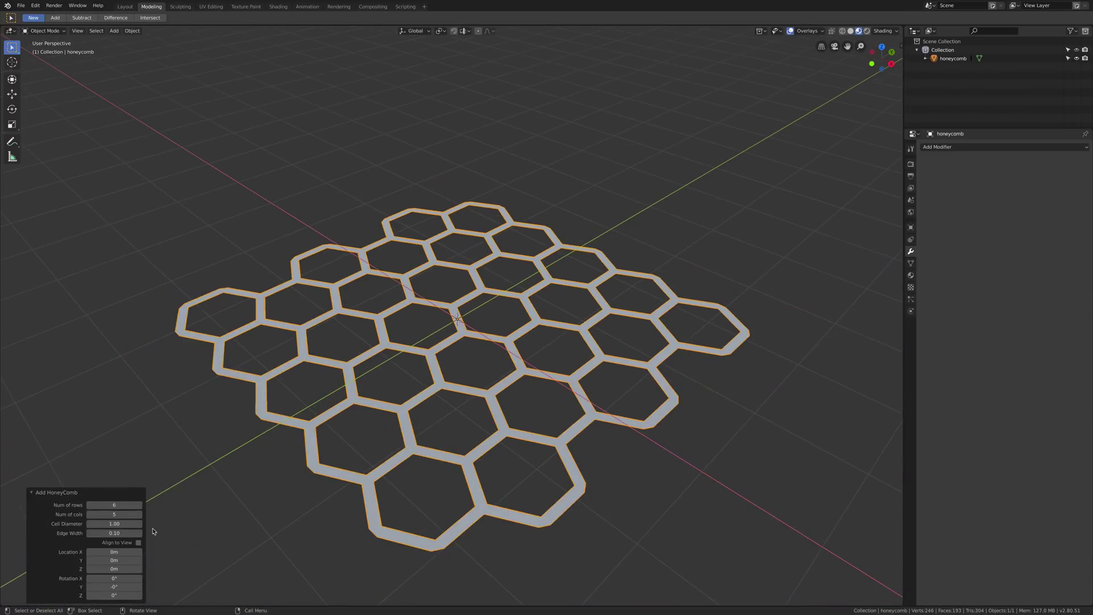
mouse_move(113, 524)
left_mouse_down()
mouse_move(126, 532)
mouse_move(107, 533)
left_mouse_up()
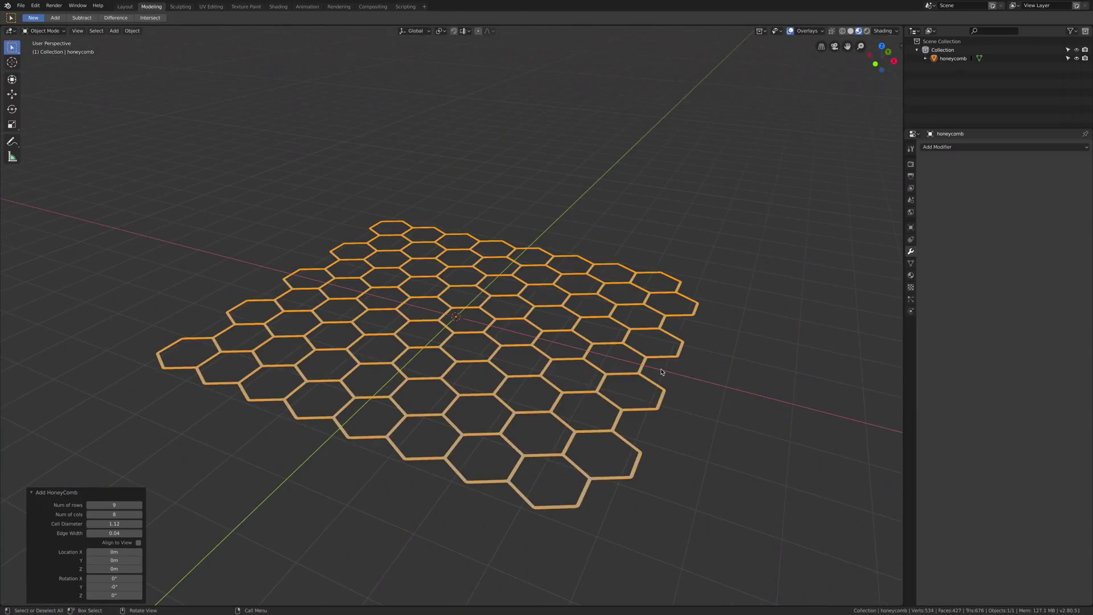
- Give the honeycomb a Solidify modifier with thickness 3
left_click(661, 371)
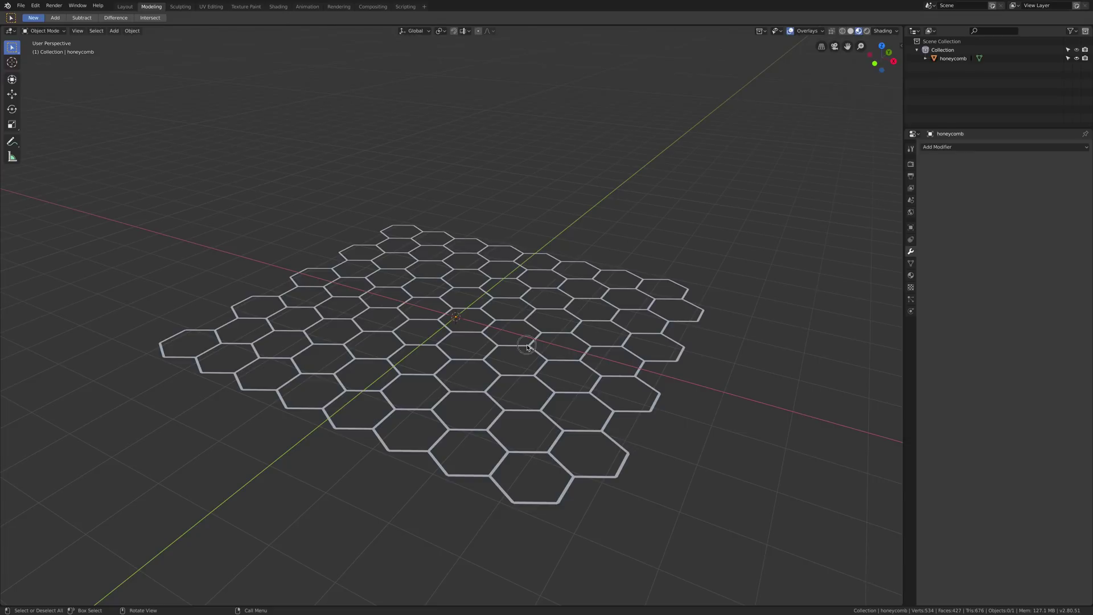
left_click(527, 348)
left_click(936, 147)
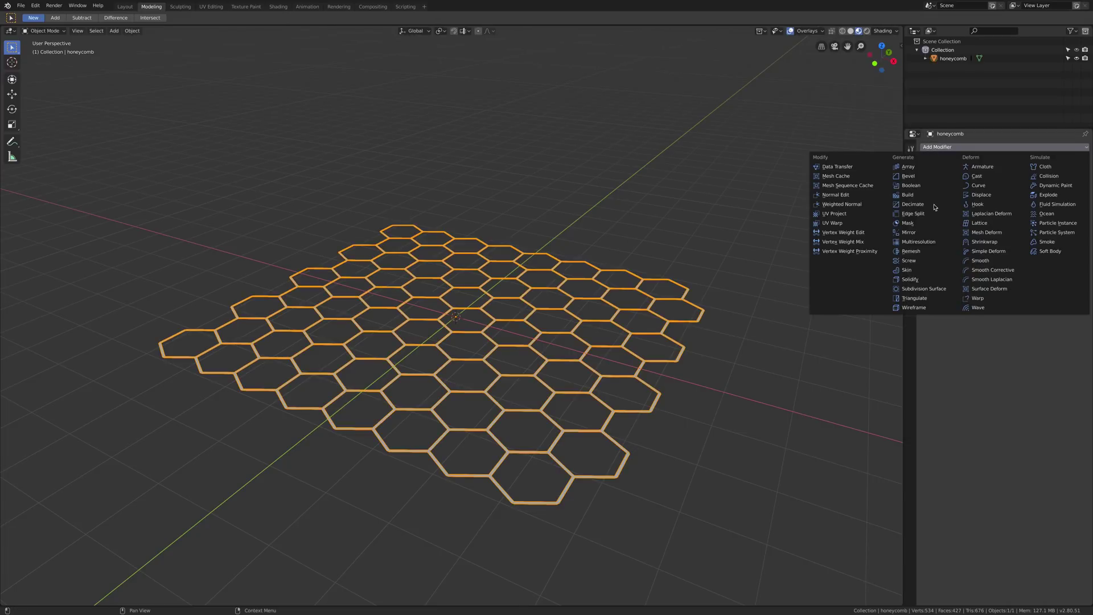
left_click(929, 279)
left_click(987, 184)
key("Return")
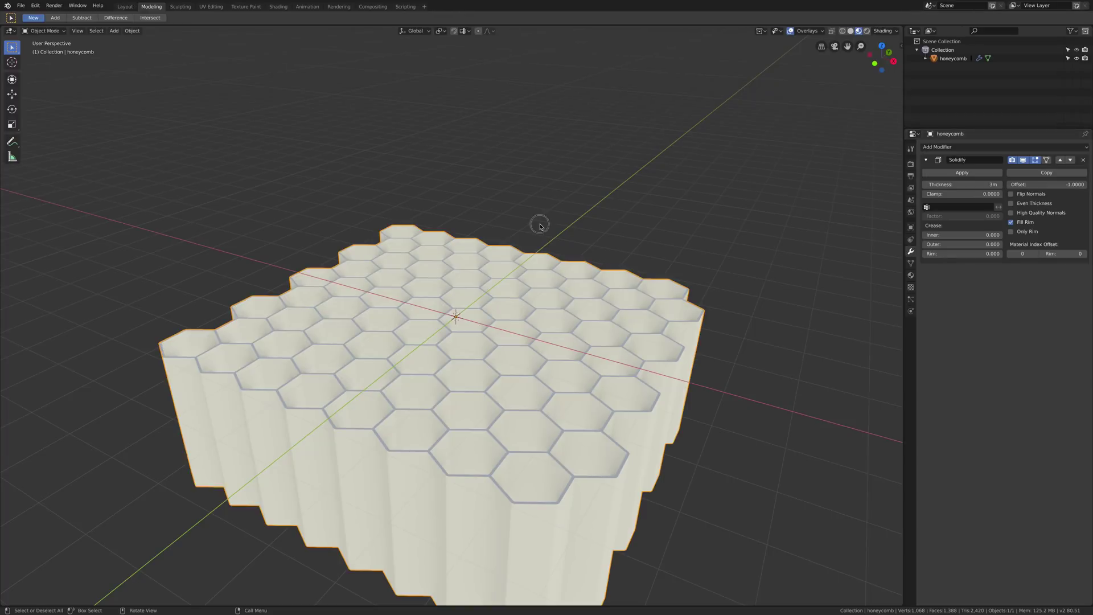
left_click(539, 226)
middle_click_drag(540, 246, 449, 279)
scroll(436, 275, "up", 4)
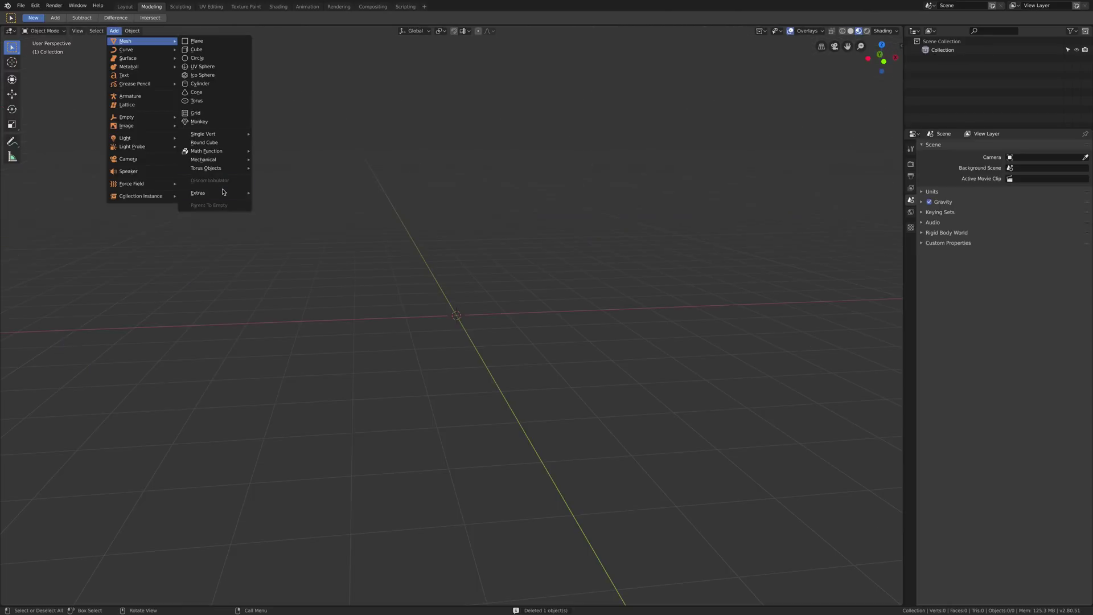
mouse_move(224, 198)
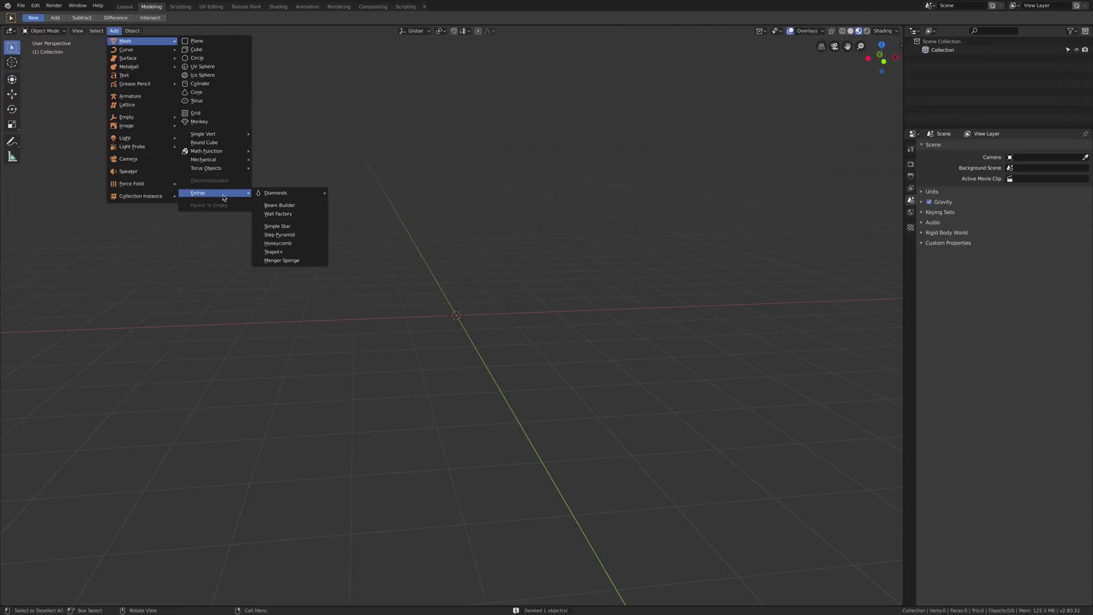
- Add a teapot mesh and orbit to view it from above
left_click(276, 252)
middle_click_drag(345, 262, 410, 247)
scroll(424, 230, "up", 4)
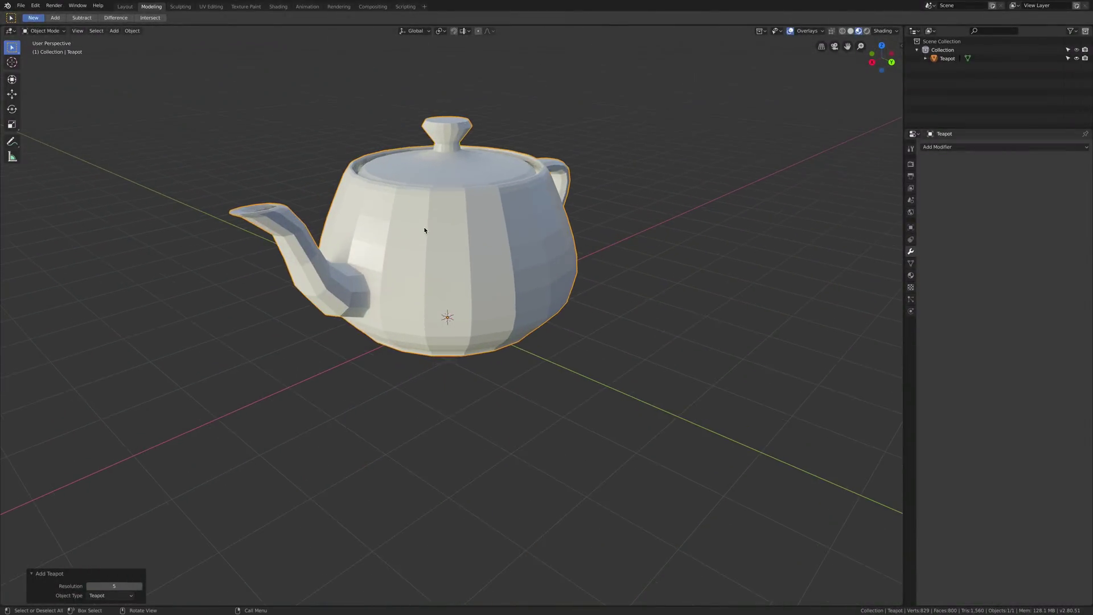
middle_click_drag(483, 222, 422, 332)
- Switch the teapot's Object Type to Tea Spoon and inspect the spoon
left_click(127, 595)
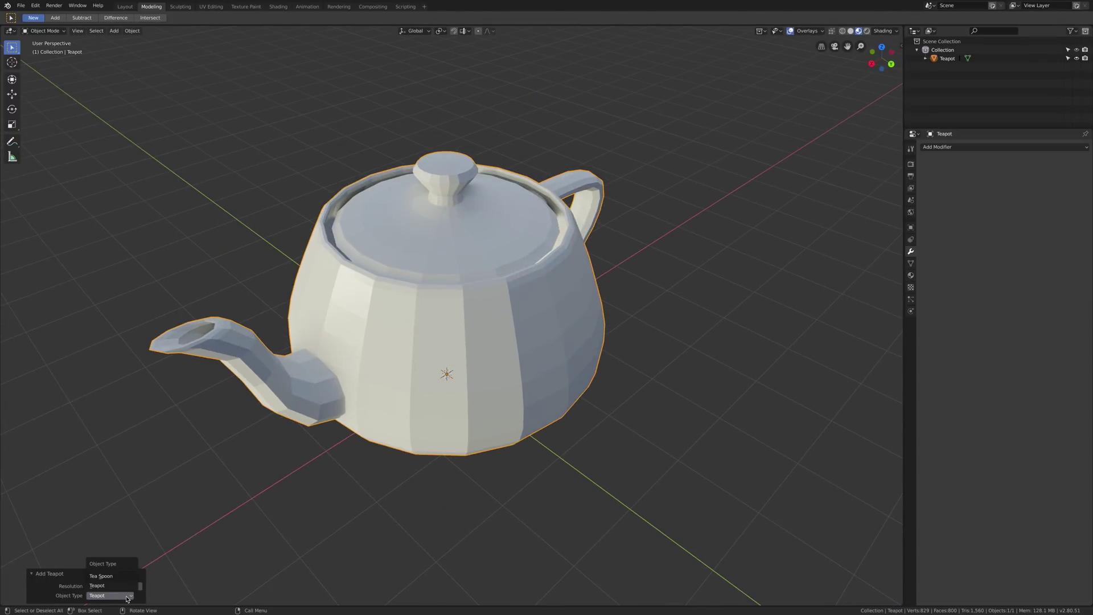
left_click(112, 575)
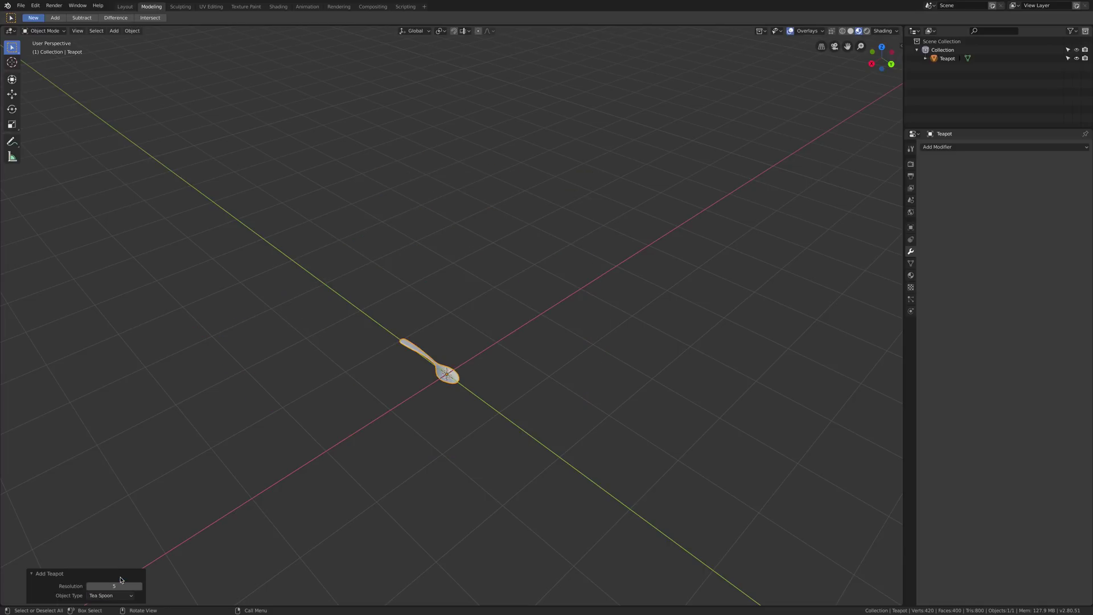
middle_click_drag(524, 415, 468, 357)
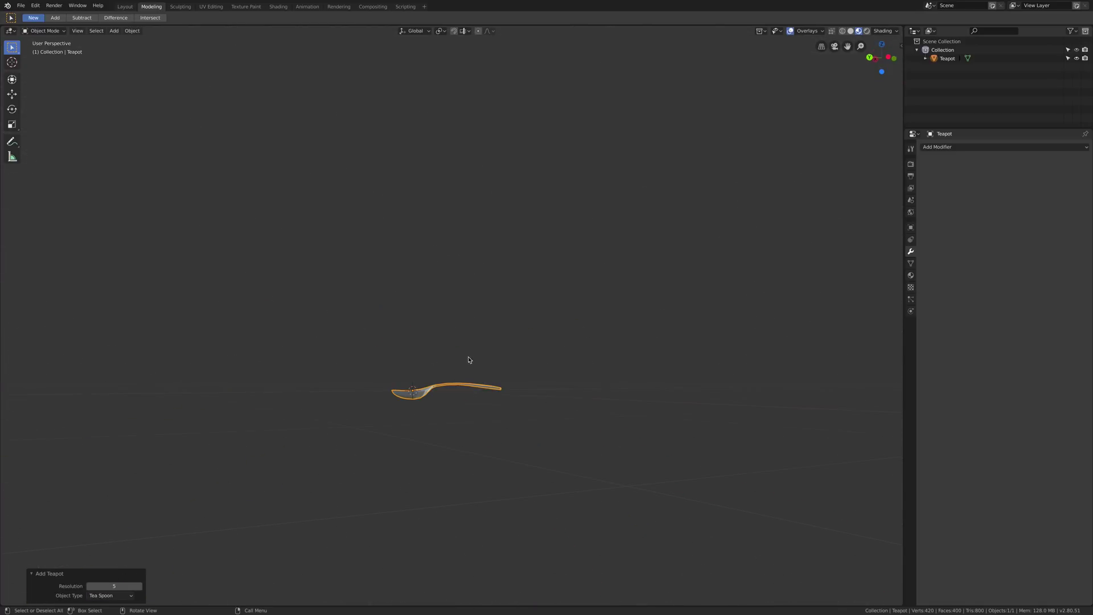
middle_click_drag(432, 405, 441, 415)
scroll(441, 415, "up", 3)
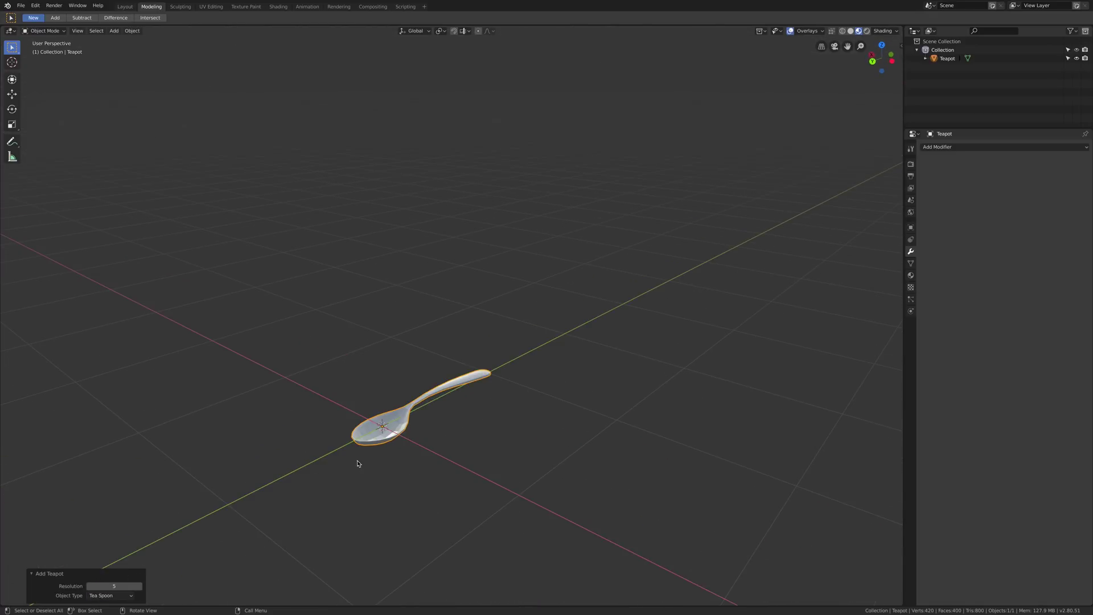
- Set the Object Type back to Teapot, with the handle left and the spout right
left_click(118, 597)
left_click(114, 583)
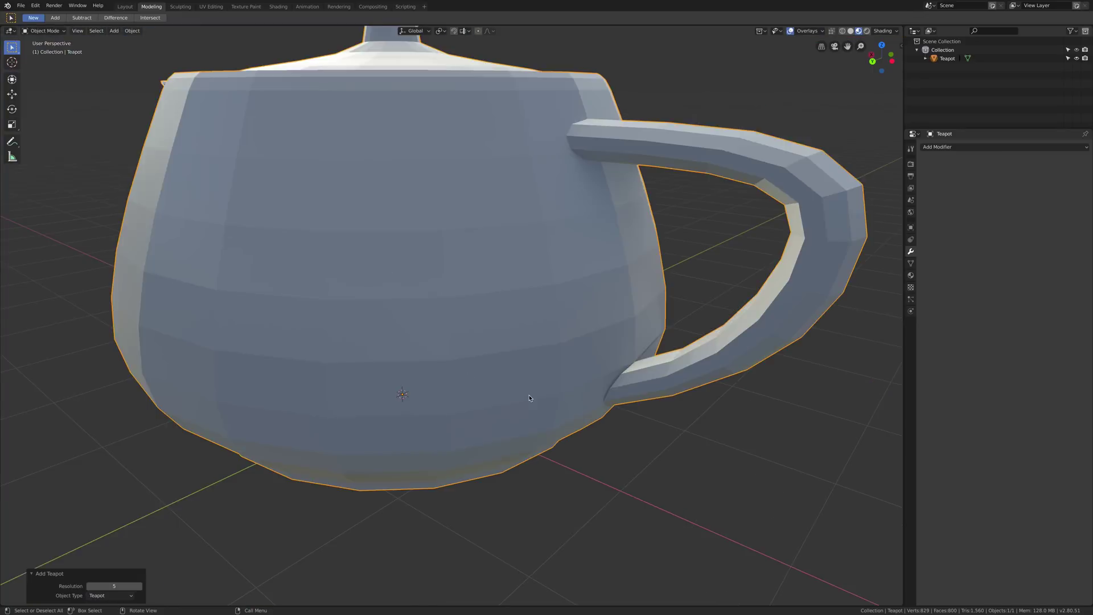
scroll(529, 398, "down", 5)
middle_click_drag(549, 373, 498, 334)
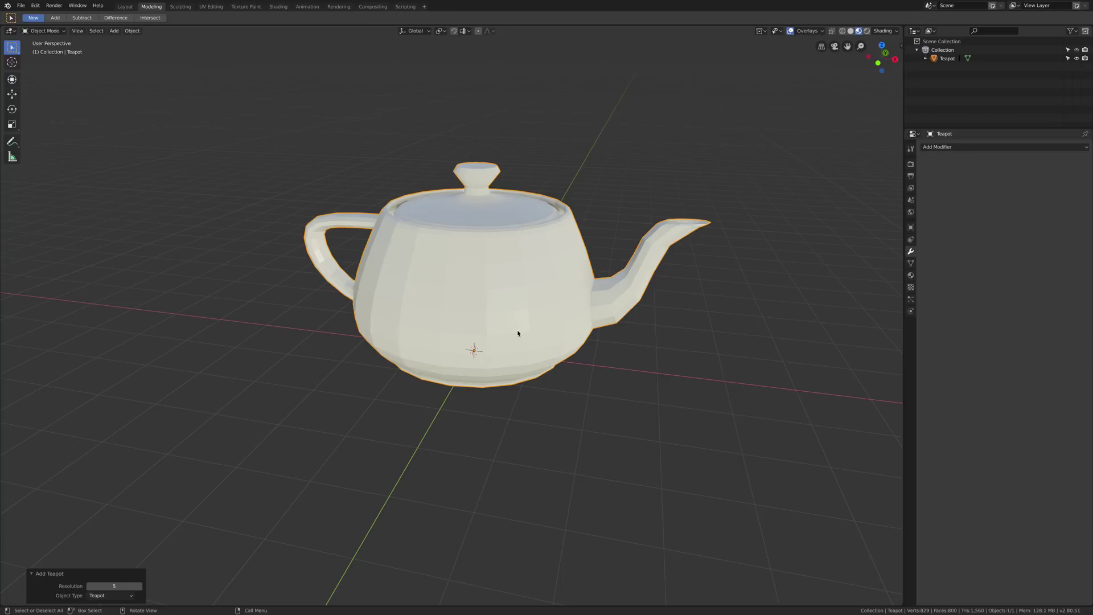
- Delete the teapot and add a Menger Sponge from Mesh > Extras
key("Delete")
left_click(114, 31)
mouse_move(131, 41)
mouse_move(205, 193)
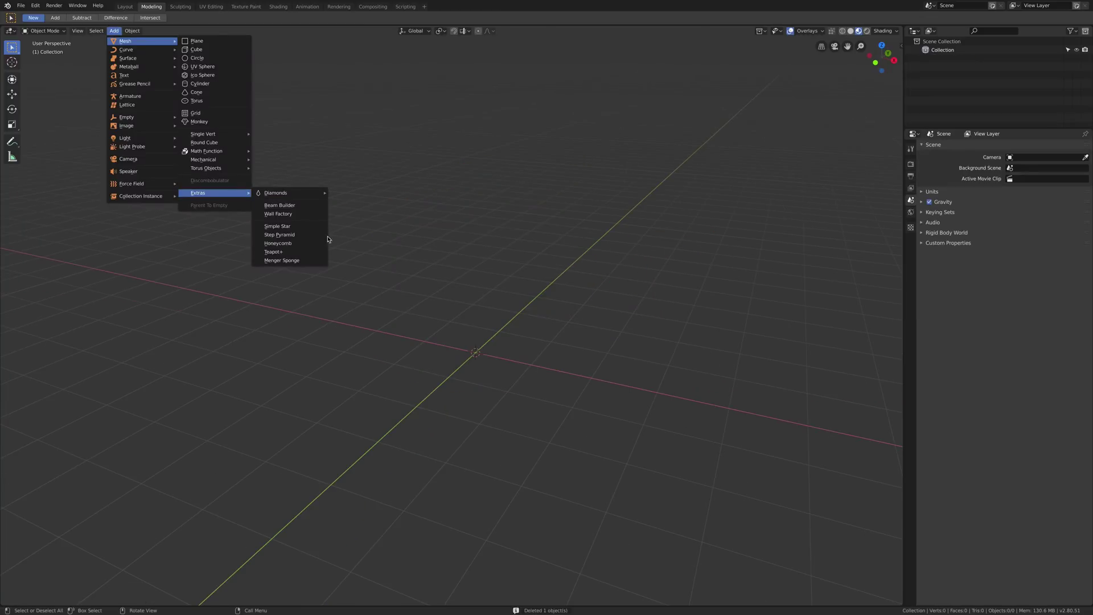
left_click(320, 262)
middle_click_drag(320, 262, 441, 269)
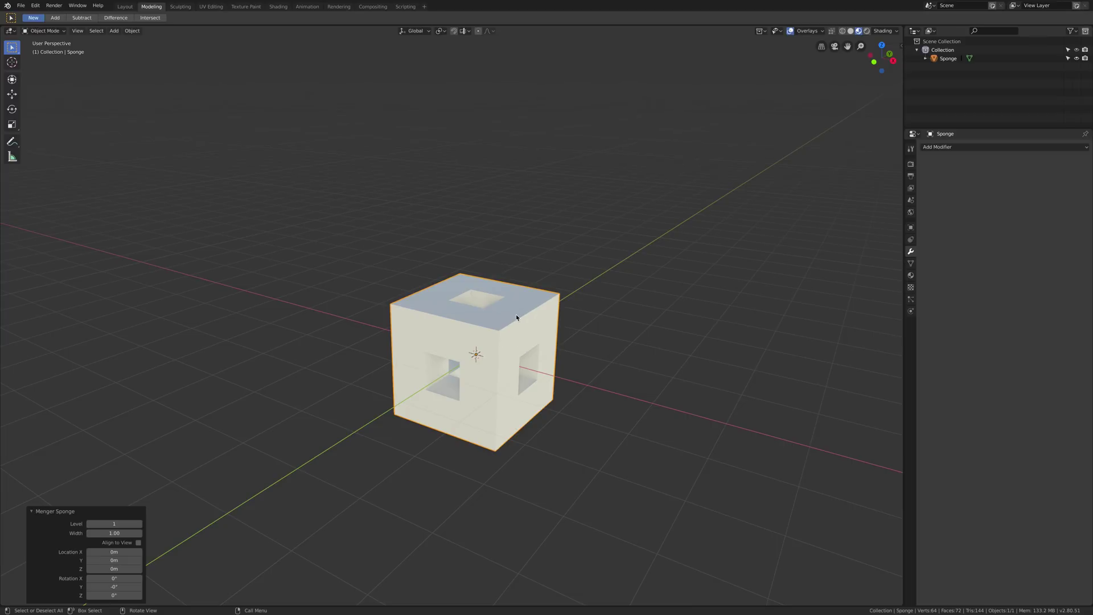
middle_click_drag(516, 317, 398, 364)
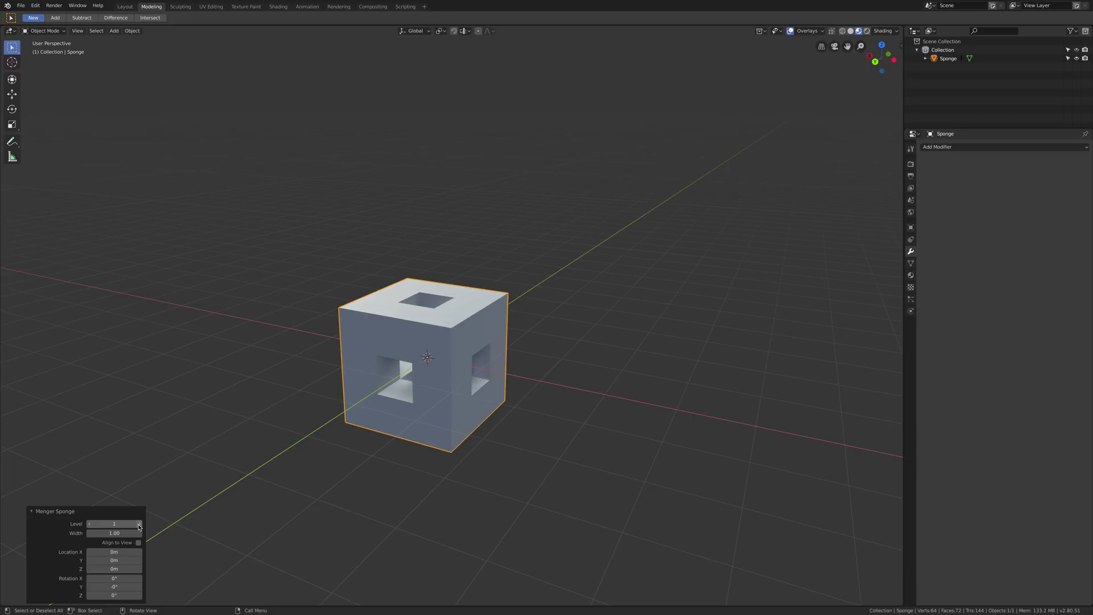
scroll(439, 378, "up", 3)
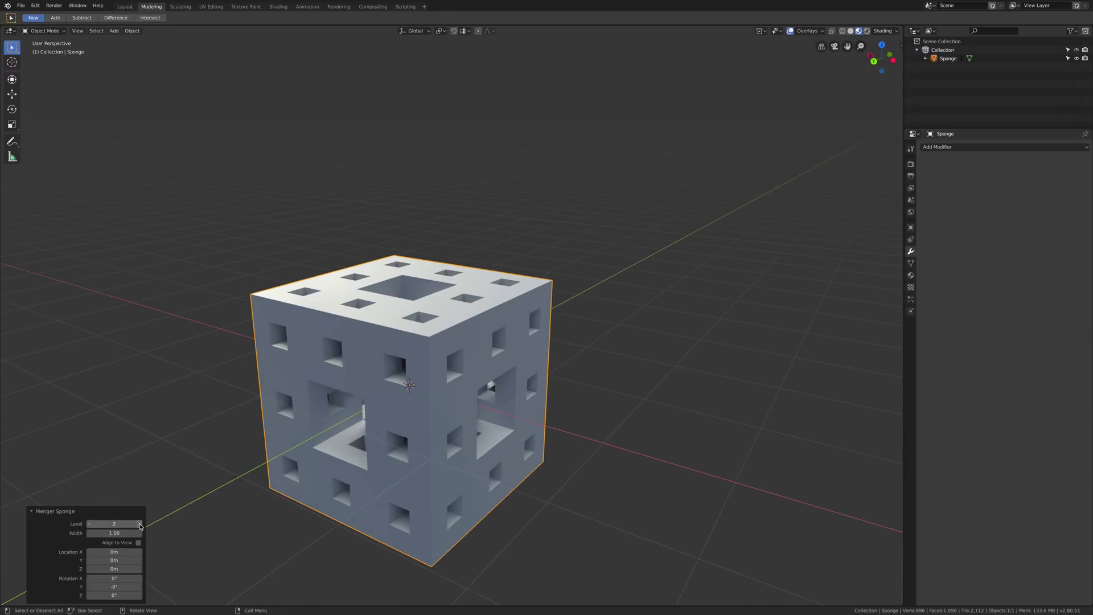
middle_click_drag(347, 424, 407, 315)
middle_click_drag(331, 412, 206, 477)
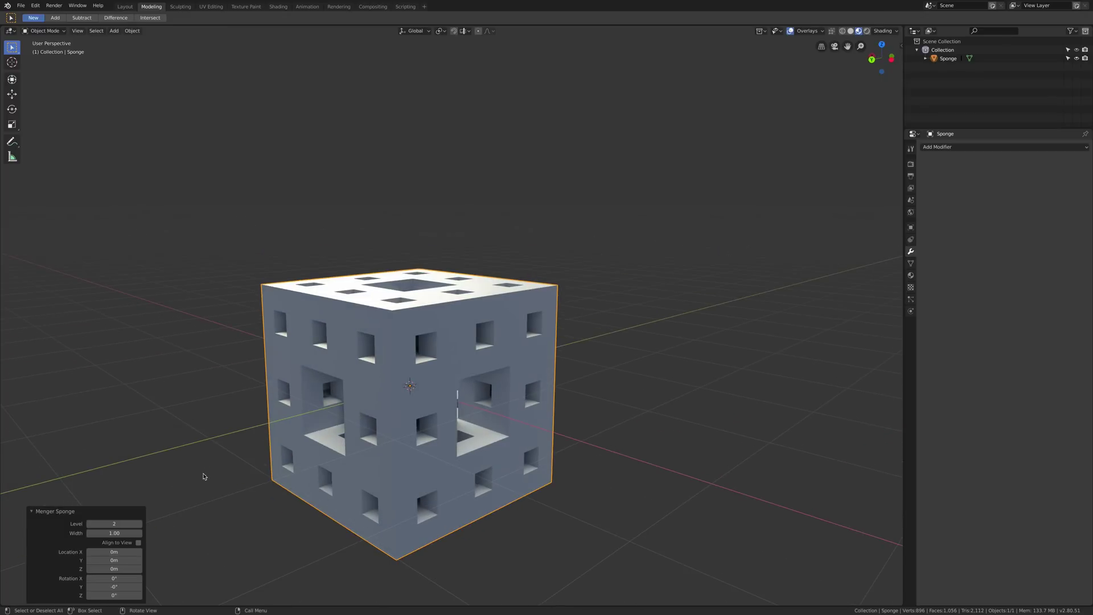
- Raise the sponge Level from 2 to 3 and look around its hollow interior
left_click(137, 524)
middle_click_drag(353, 433, 421, 419)
scroll(421, 419, "up", 2)
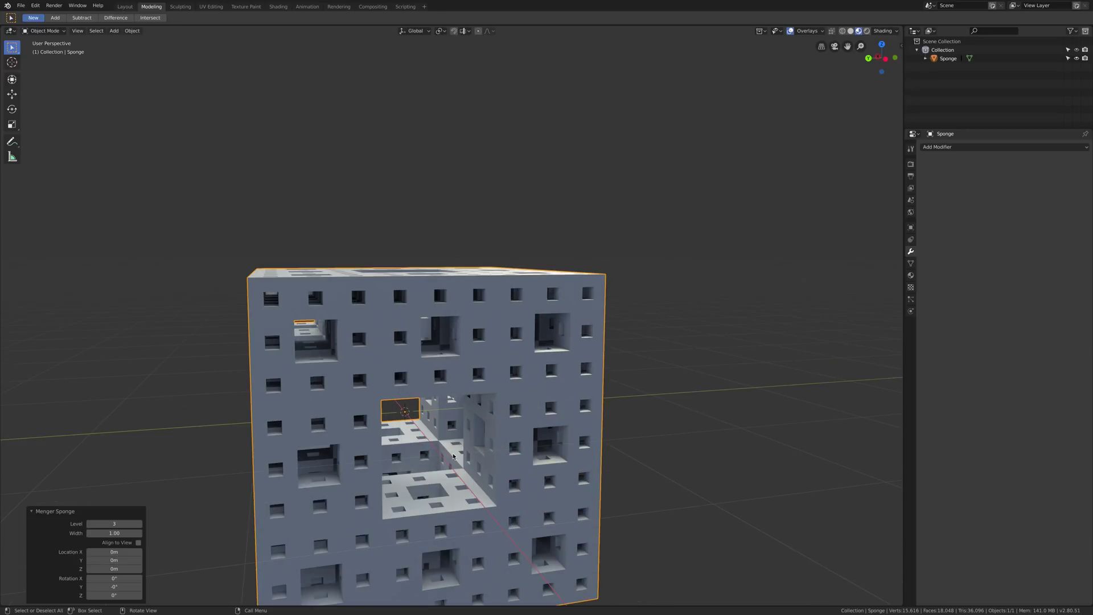
scroll(423, 464, "up", 8)
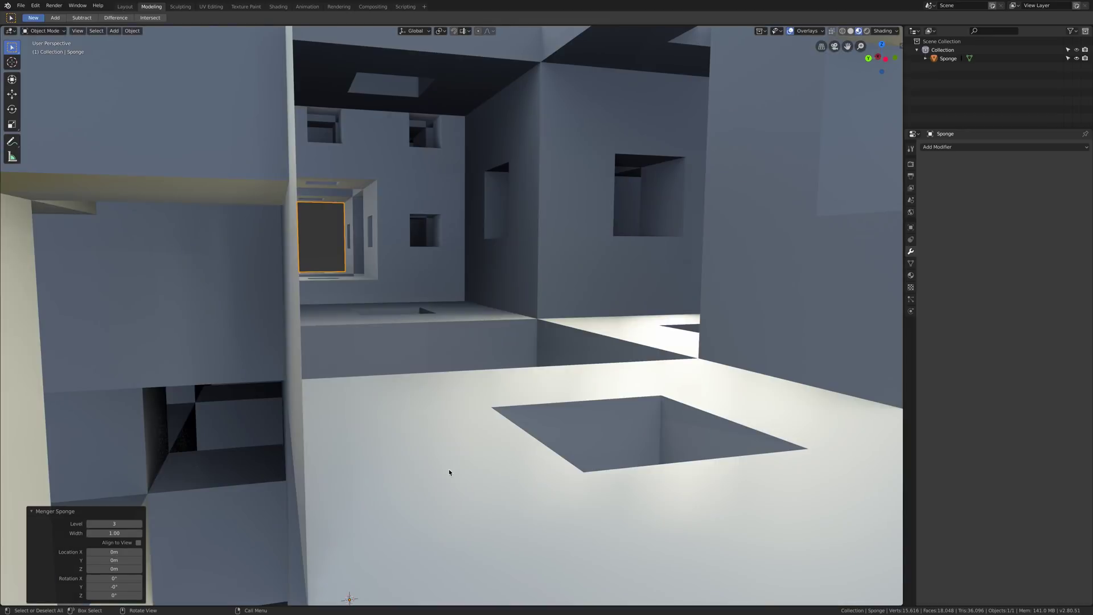
middle_click_drag(449, 472, 405, 183)
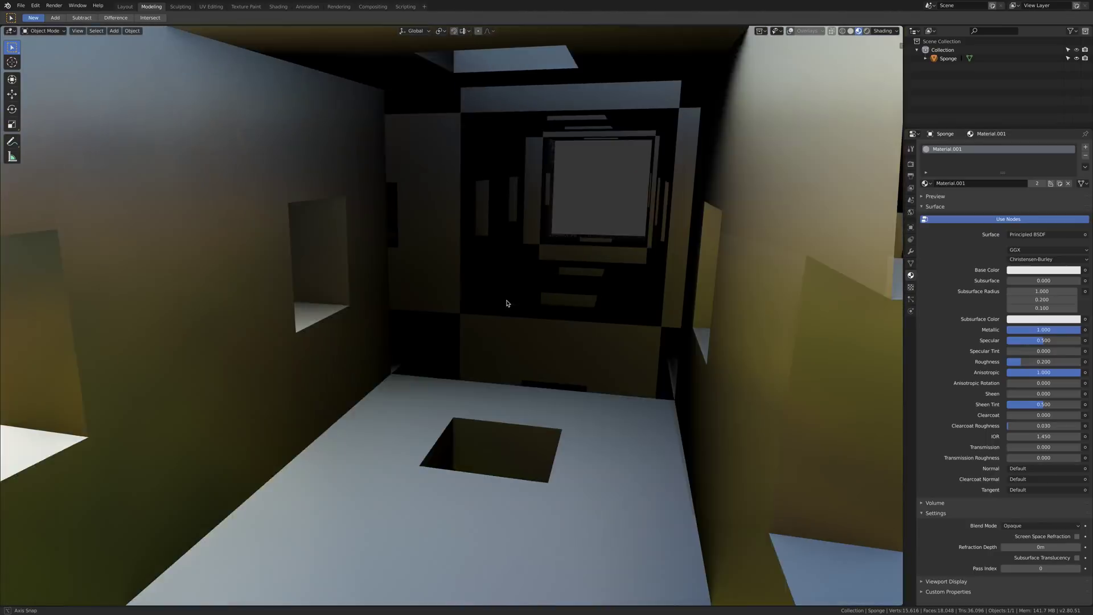
mouse_move(505, 300)
middle_mouse_down()
mouse_move(442, 302)
mouse_move(737, 530)
middle_mouse_up()
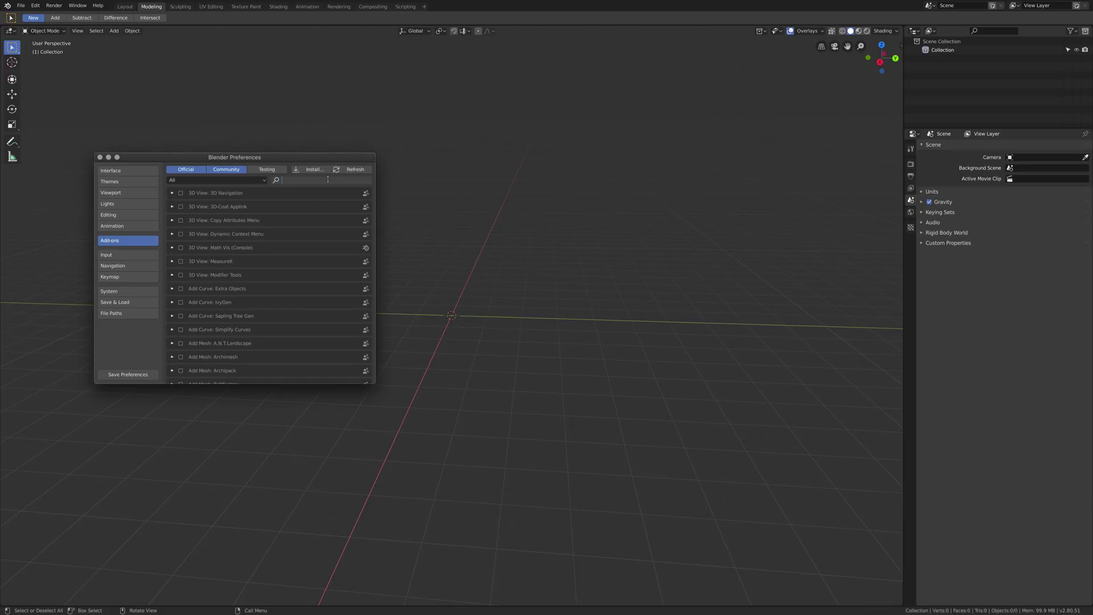
- Search add-ons for 'geode', enable Add Mesh: Geodesic Domes2, and save the preferences
type("geode")
left_click(171, 192)
left_click(181, 193)
left_click(128, 374)
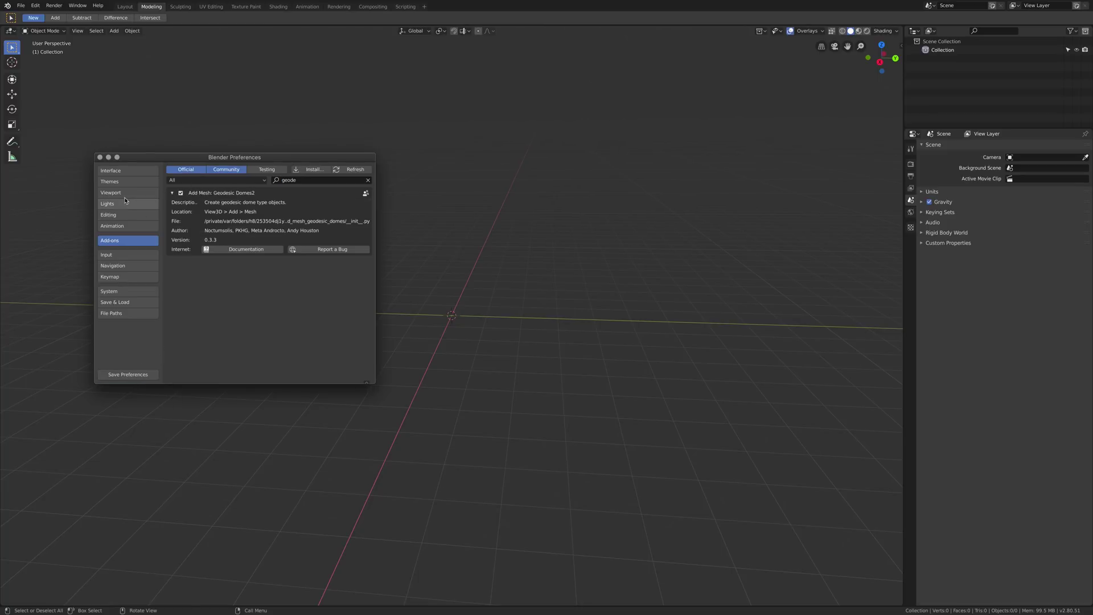
- Close Preferences and add a Geodesic Dome, which appears as the tetrahedron GD_mesh.001
left_click(97, 157)
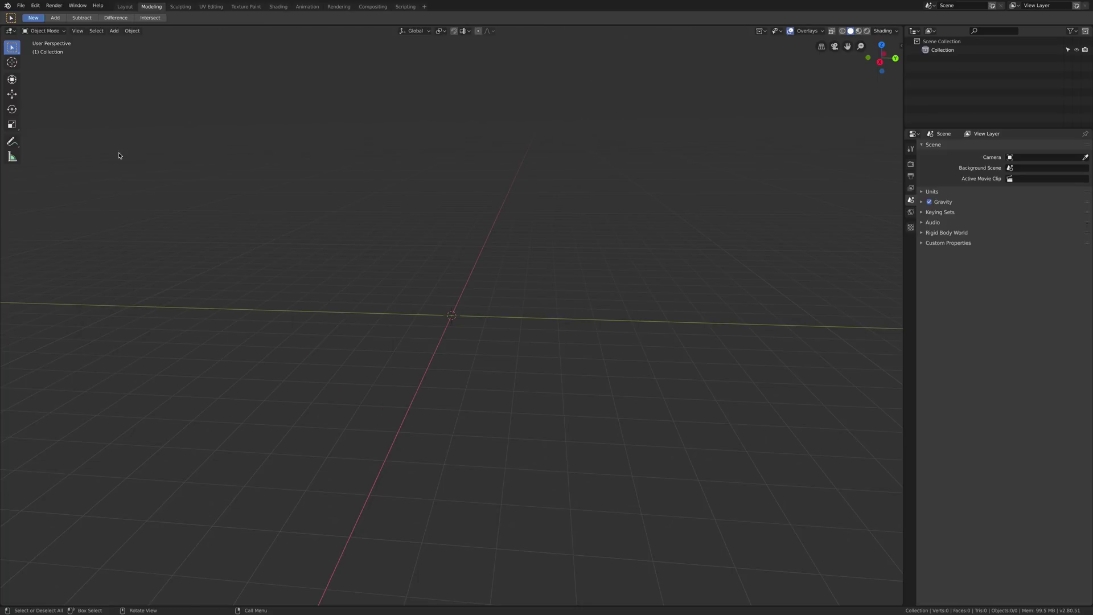
left_click(115, 31)
mouse_move(134, 41)
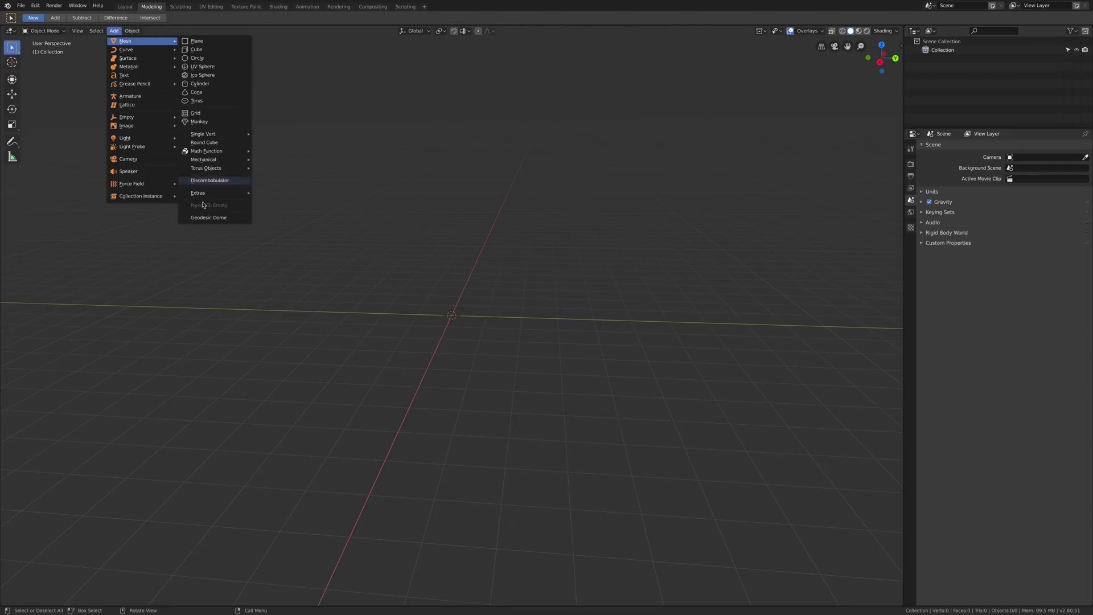
left_click(210, 218)
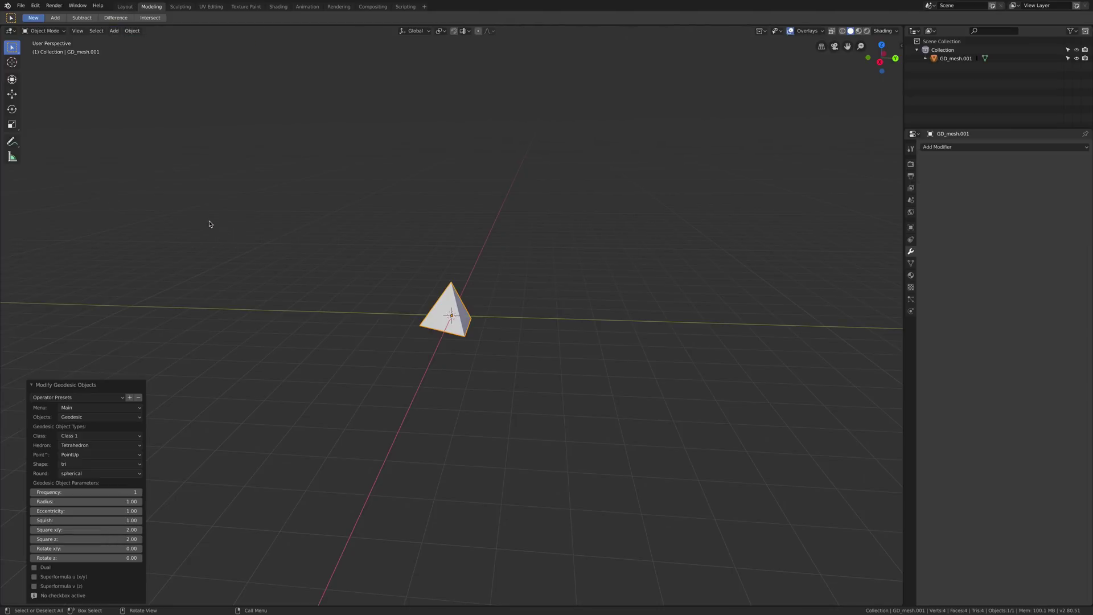
middle_click_drag(472, 296, 534, 327)
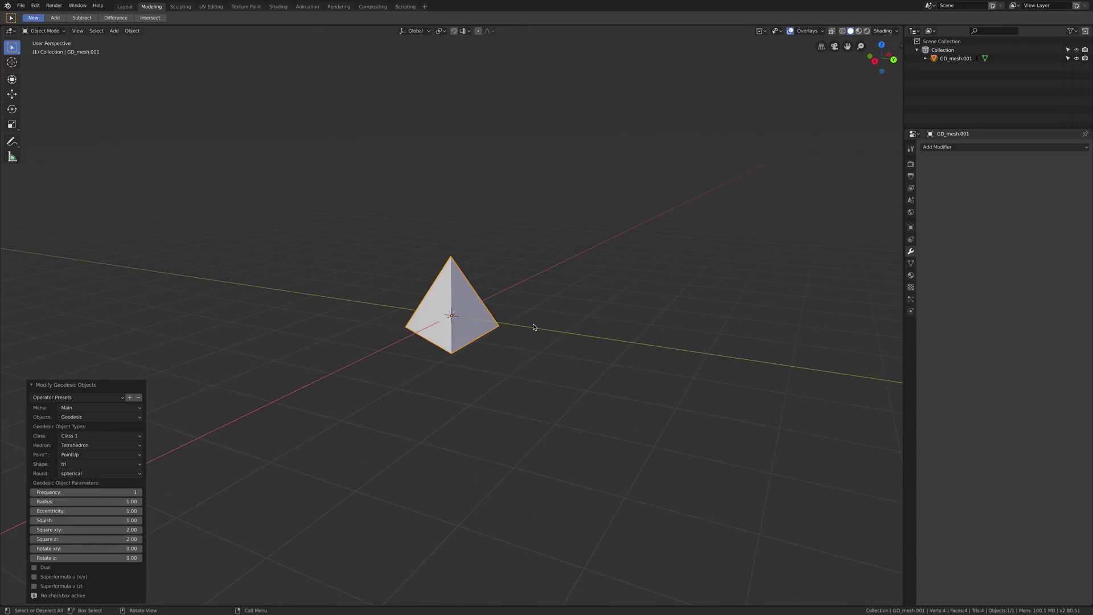
- Change the geodesic object type from Grid to Cylinder and finally to Sphere
left_click(87, 420)
left_click(83, 439)
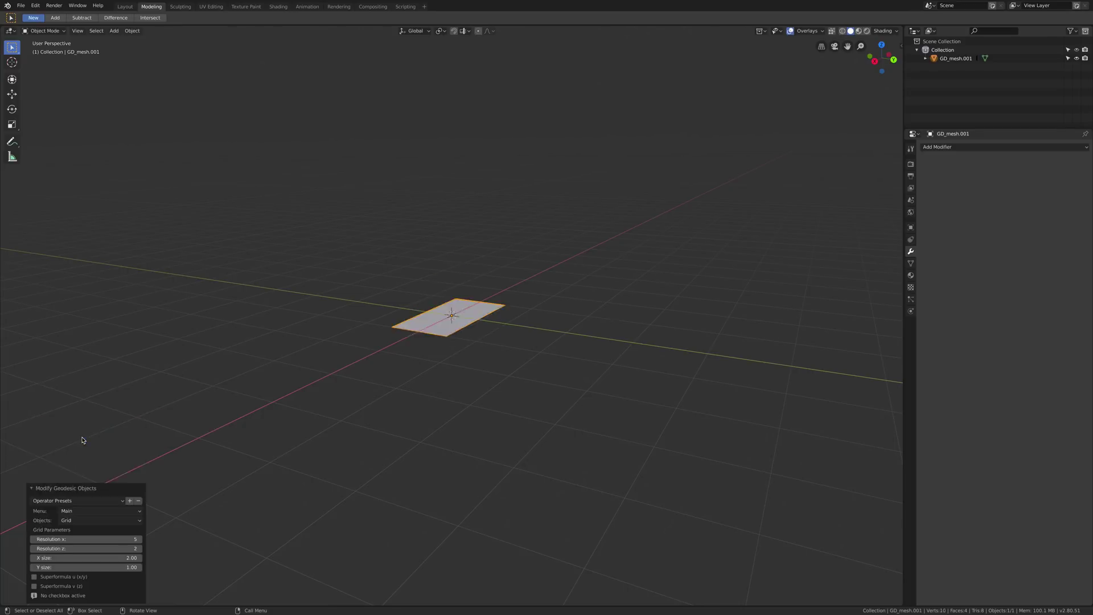
left_click(82, 520)
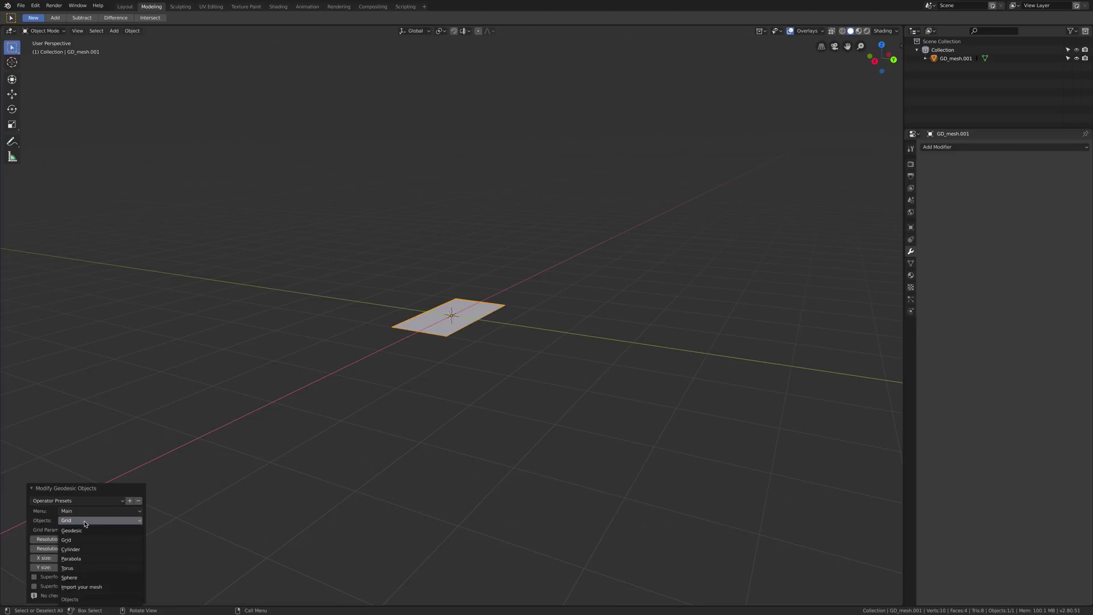
left_click(88, 550)
left_click(85, 492)
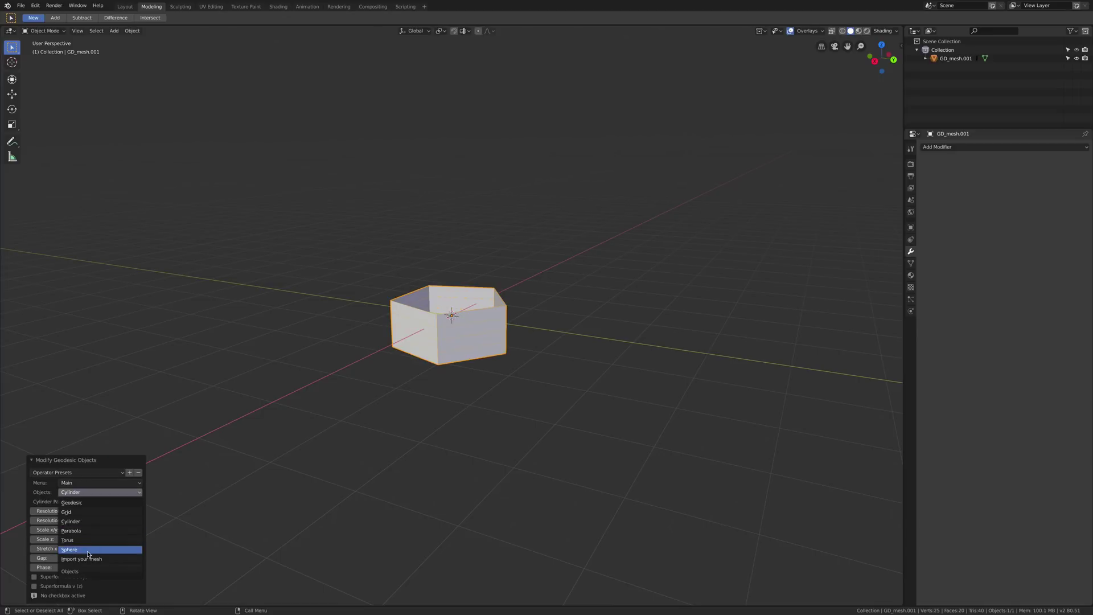
left_click(88, 550)
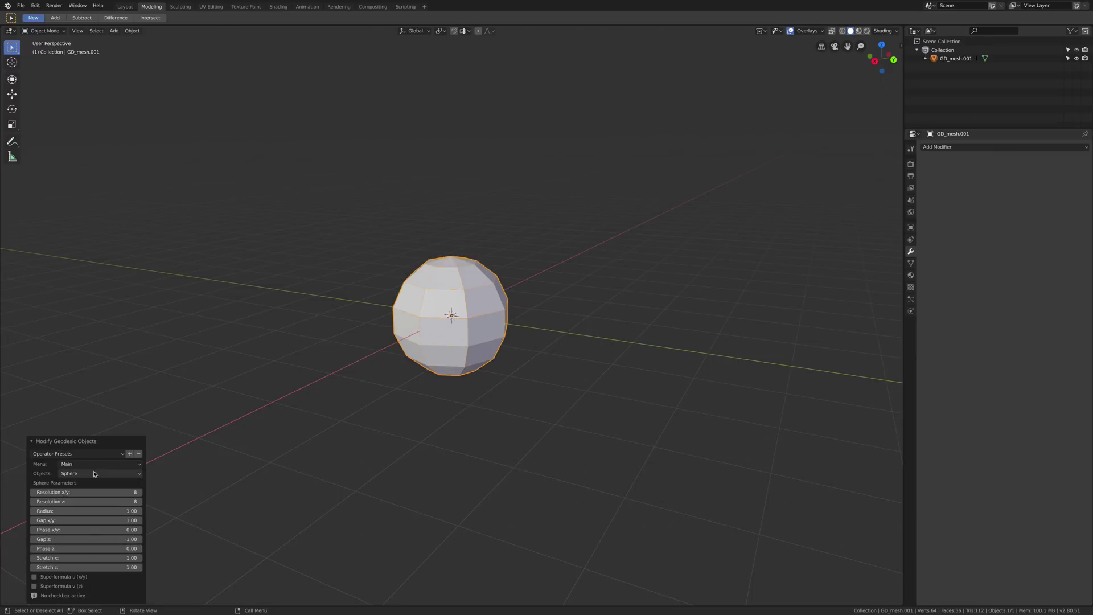
middle_click_drag(578, 344, 532, 349)
scroll(543, 351, "up", 3)
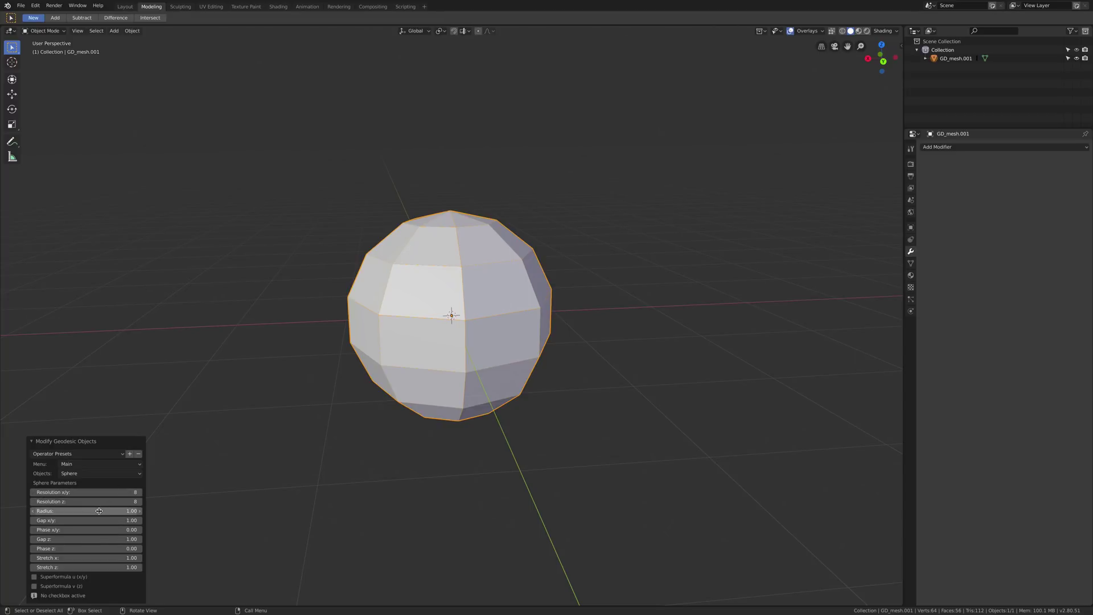
- Adjust Gap x/y and lower Phase z to turn the sphere into an open bowl
mouse_move(92, 521)
left_mouse_down()
mouse_move(159, 520)
mouse_move(79, 521)
left_mouse_up()
middle_click_drag(548, 454, 399, 472)
left_click_drag(97, 520, 45, 539)
middle_click_drag(526, 499, 504, 491)
mouse_move(85, 548)
left_mouse_down()
mouse_move(76, 548)
mouse_move(91, 548)
left_mouse_up()
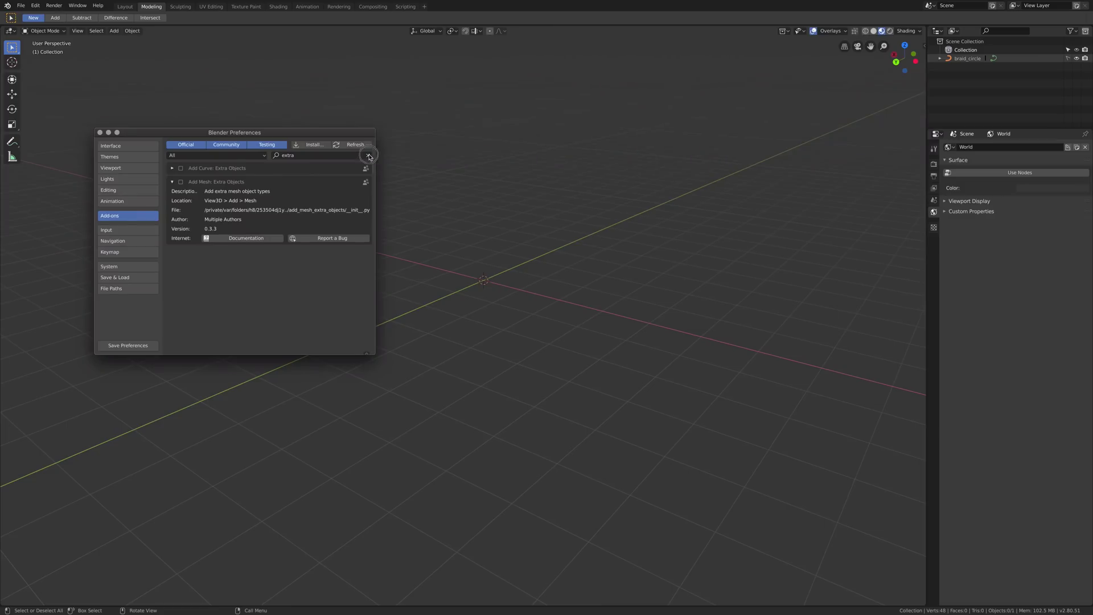
- Clear the add-on search filter and briefly view the Sapling Tree Gen add-on details
left_click(369, 156)
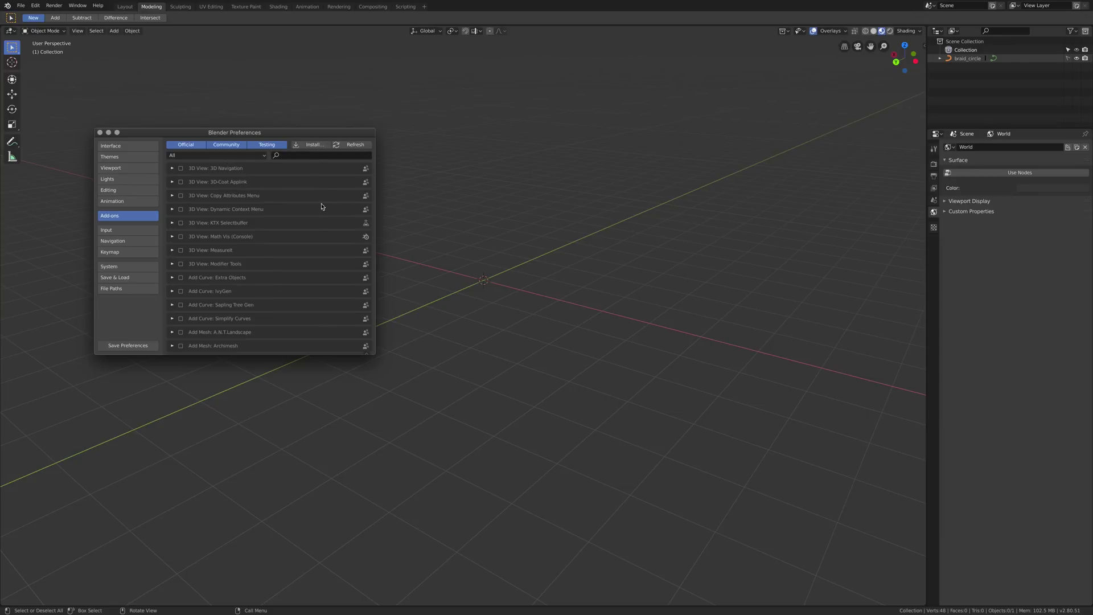
scroll(324, 221, "down", 3)
left_click(189, 272)
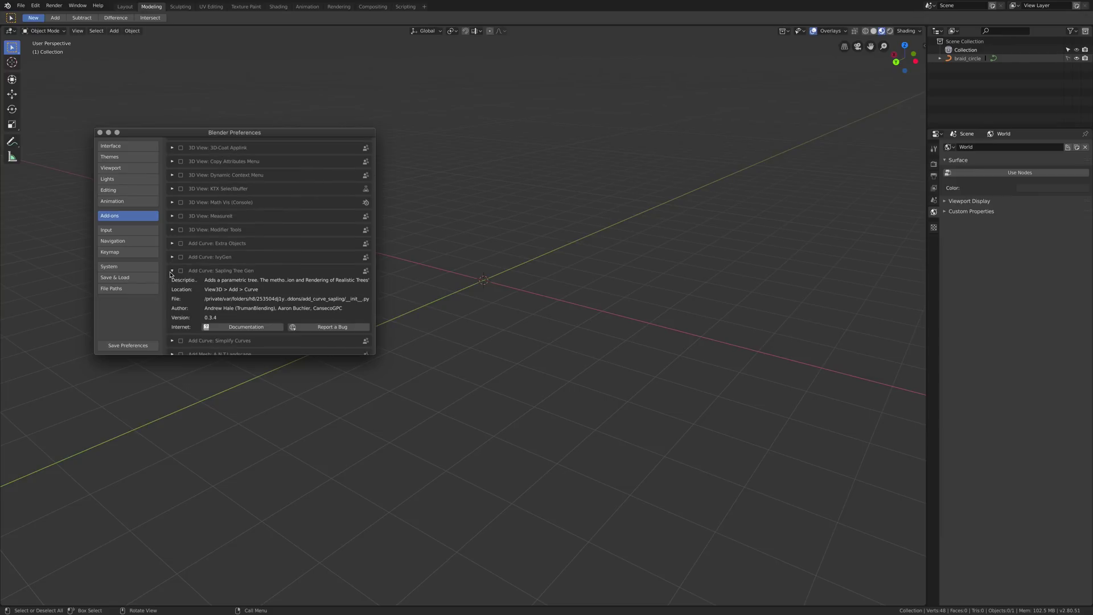
left_click(173, 272)
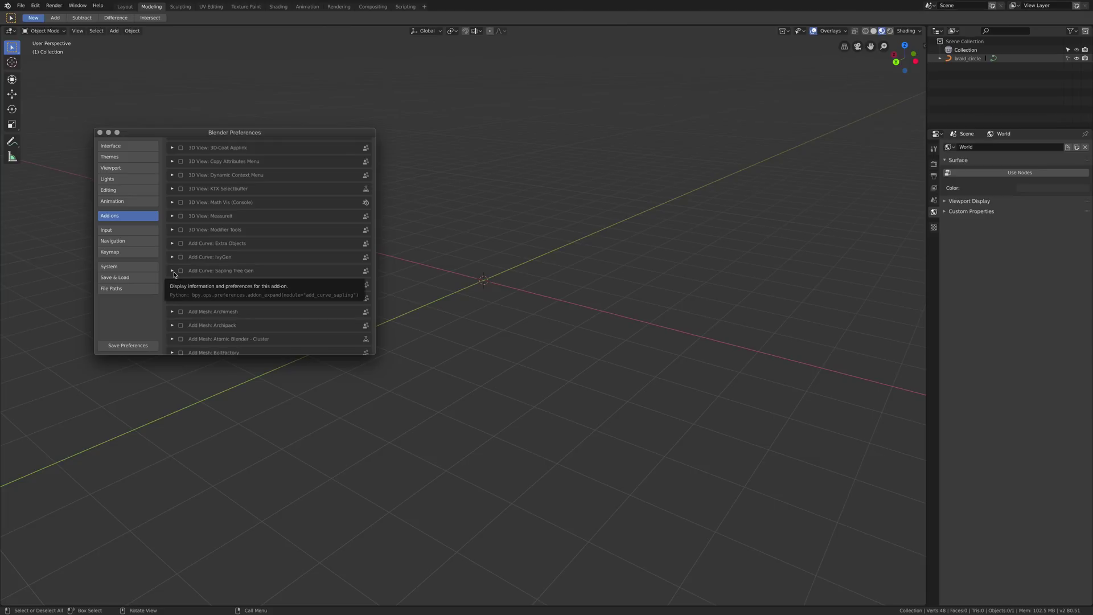
scroll(239, 278, "up", 3)
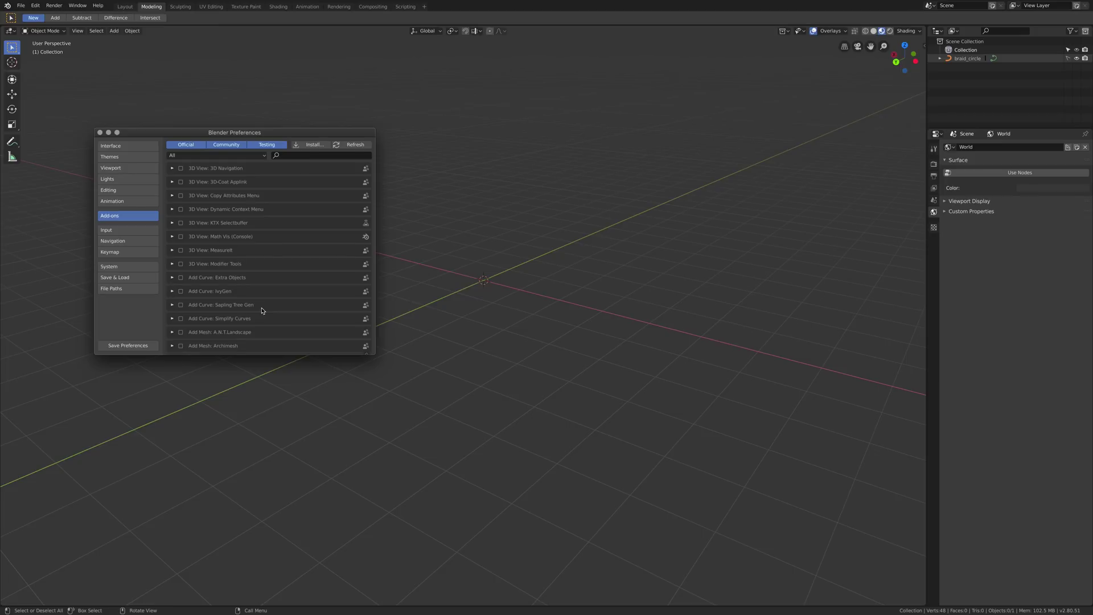
- Search add-ons for 'rock', enable Add Mesh: Rock Generator, and close Preferences
left_click(303, 155)
type("rock")
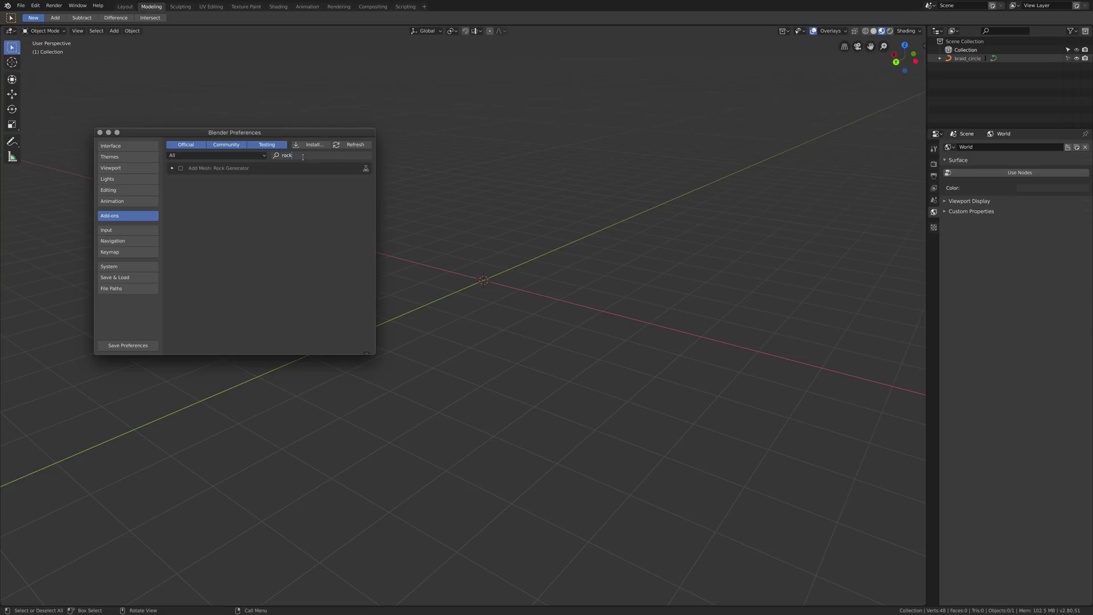
left_click(180, 168)
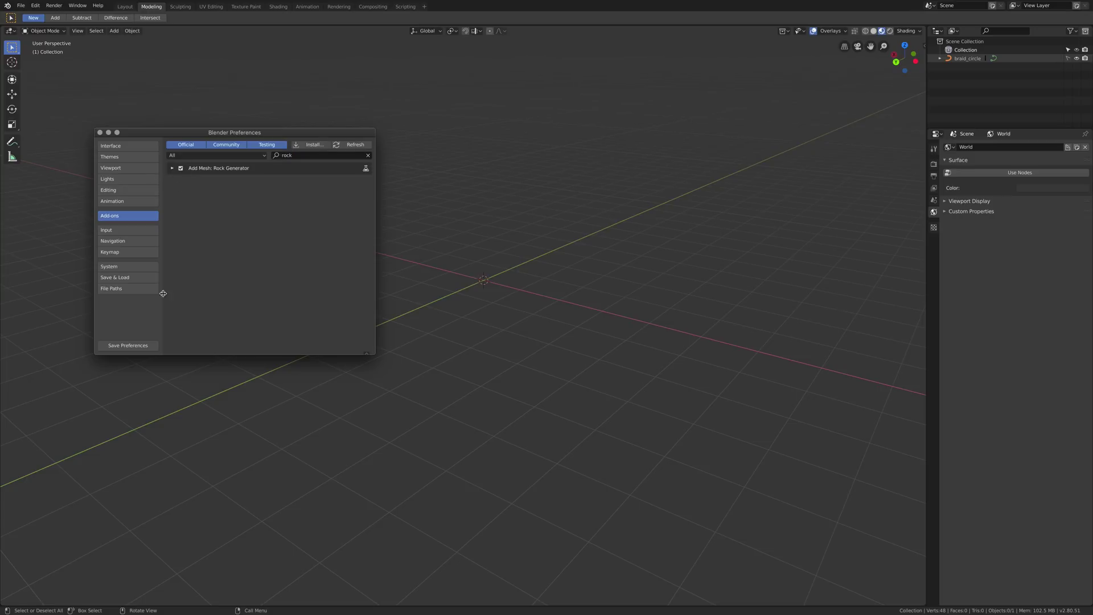
left_click(100, 133)
- Add a Rock Generator rock at the origin and zoom in on it
left_click(119, 33)
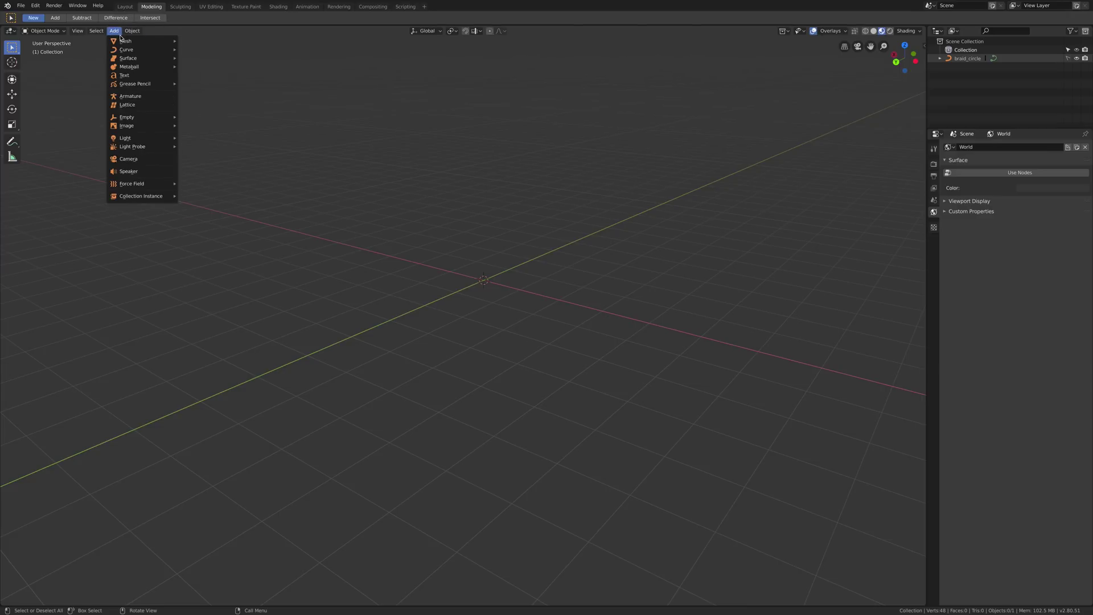
mouse_move(121, 42)
left_click(217, 131)
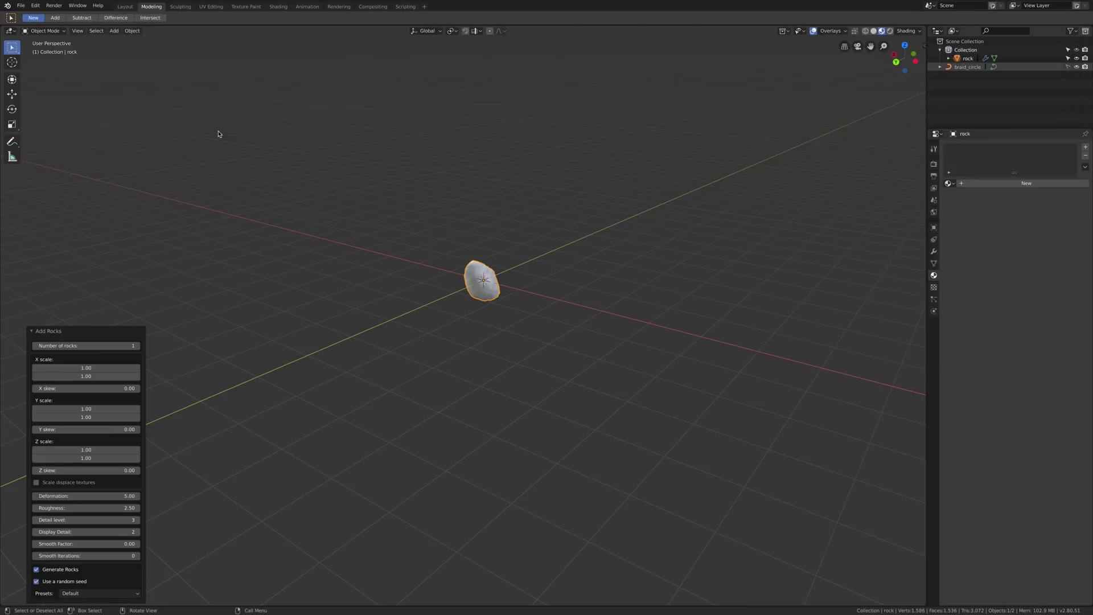
middle_click_drag(636, 351, 533, 294)
scroll(502, 285, "up", 5)
- Show the Render properties and lower the rock's Deformation slightly
left_click(934, 164)
middle_click_drag(604, 263, 551, 280)
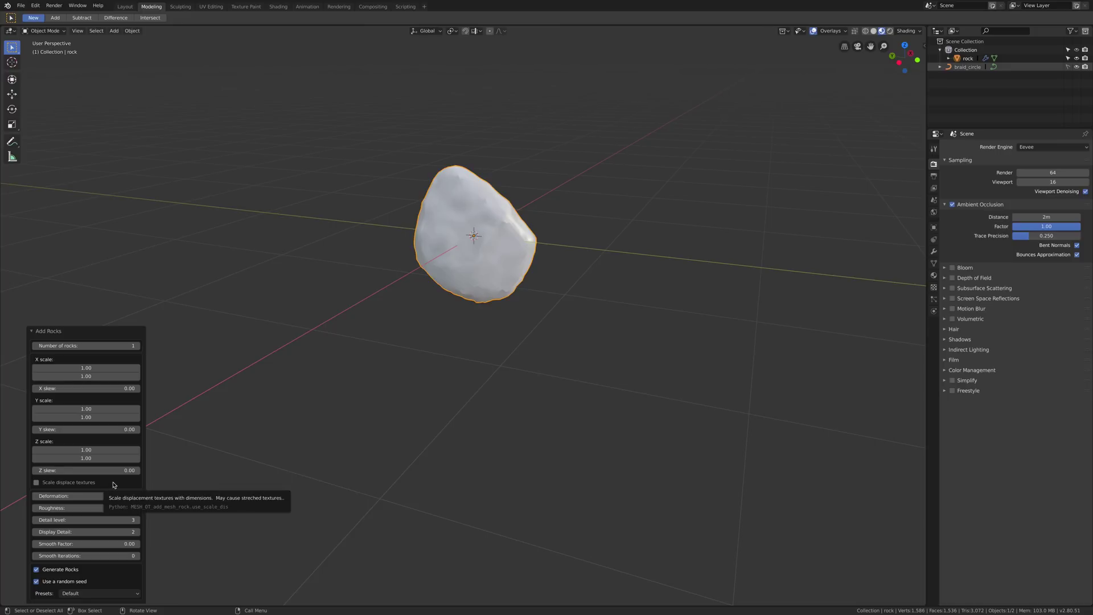
left_click_drag(106, 493, 108, 493)
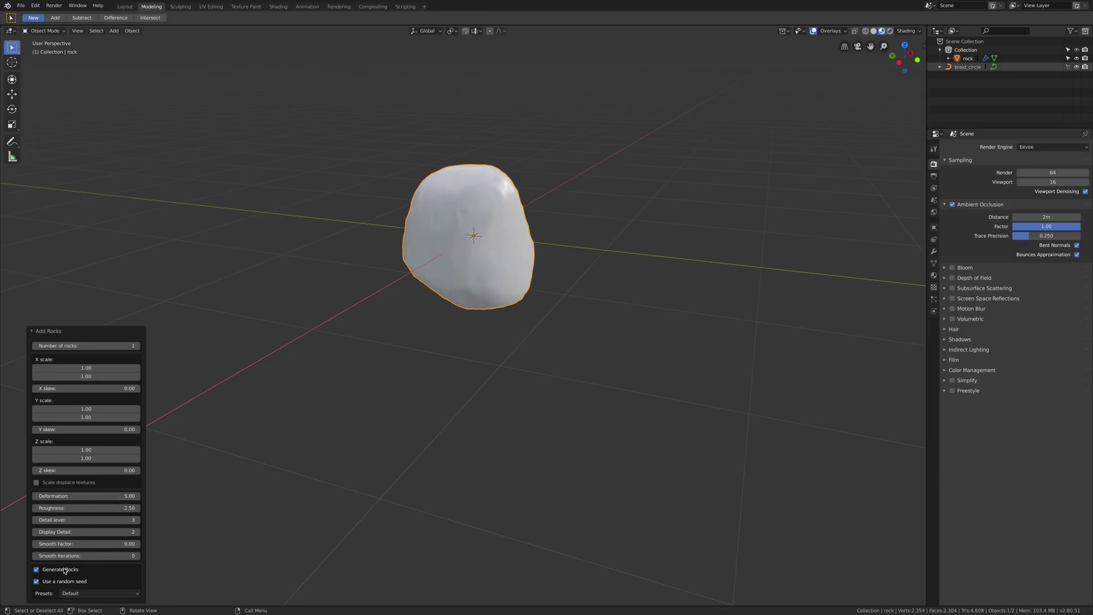
- Toggle Generate Rocks off and on seven times to get new random rock shapes
left_click(63, 570)
left_click(62, 571)
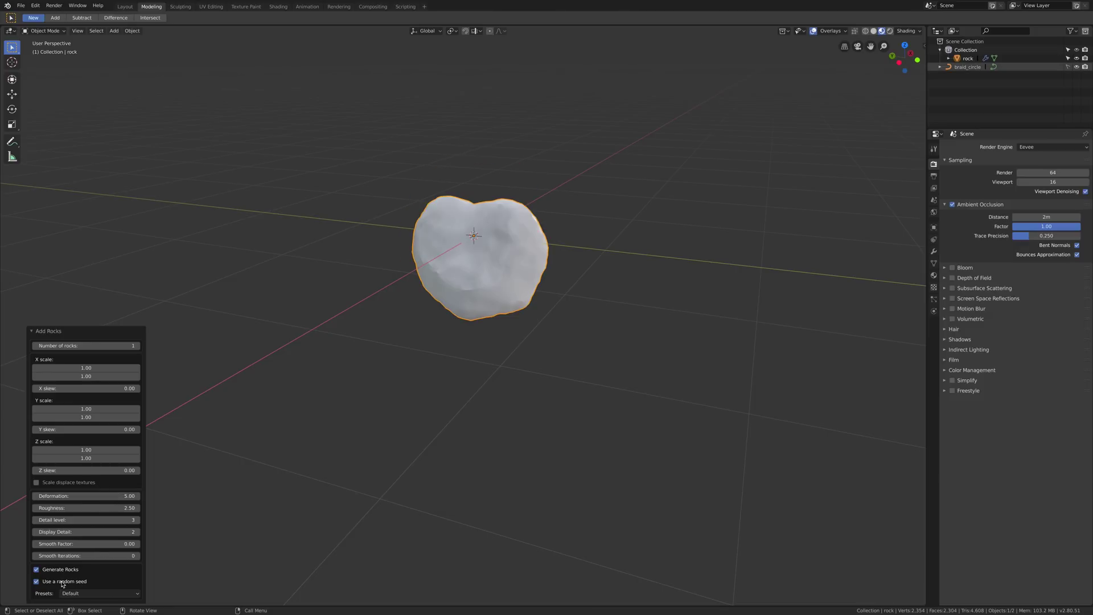
left_click(66, 571)
left_click(66, 571)
left_click(66, 571)
left_click(66, 571)
left_click(66, 571)
left_click(66, 572)
left_click(66, 571)
left_click(66, 572)
left_click(66, 572)
left_click(67, 572)
left_click(66, 571)
left_click(66, 571)
middle_click_drag(500, 302, 530, 336)
- Regenerate the rock three more times until it becomes an elongated, lumpy stone
left_click(67, 570)
left_click(66, 570)
left_click(67, 570)
left_click(67, 571)
left_click(67, 570)
left_click(67, 570)
middle_click_drag(410, 361, 215, 359)
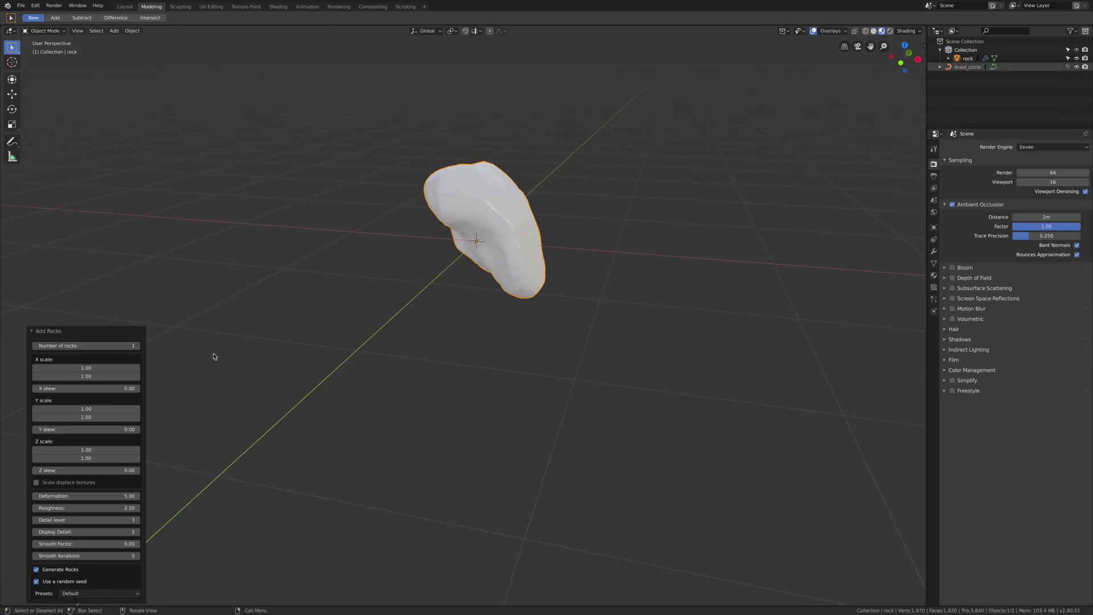
- Apply the Fake Ocean rock preset and view the flat ocean mesh
left_click(98, 595)
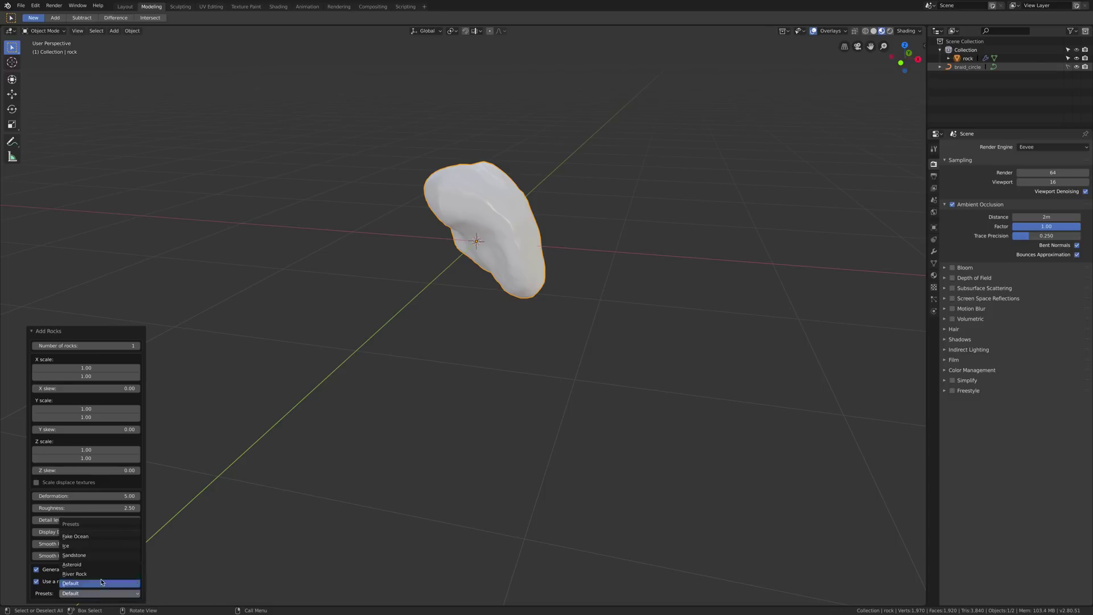
left_click(100, 537)
scroll(528, 410, "down", 6)
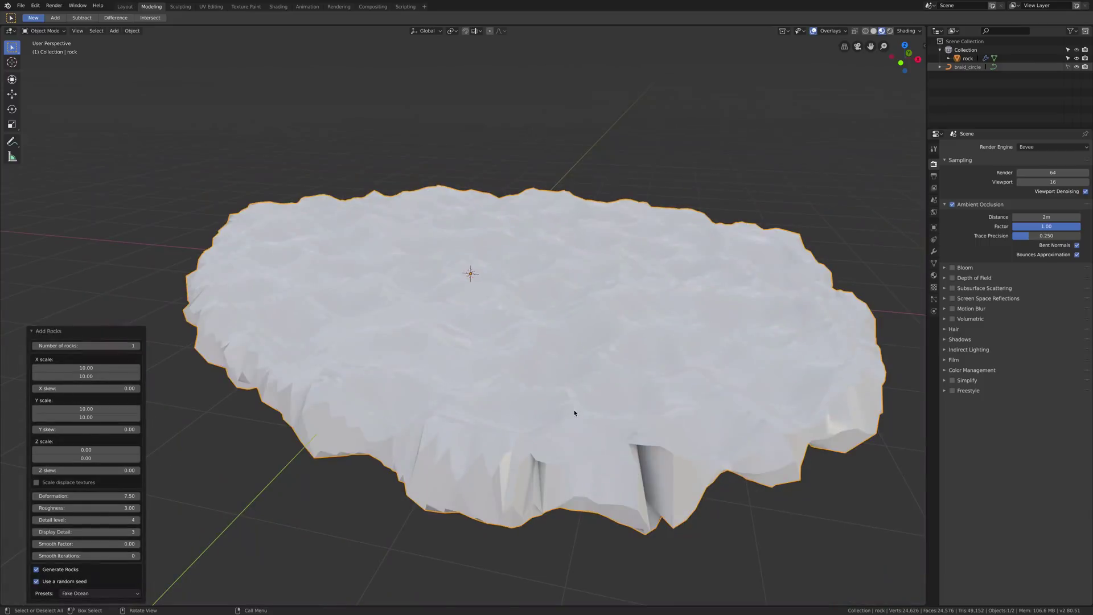
middle_click_drag(572, 409, 459, 419)
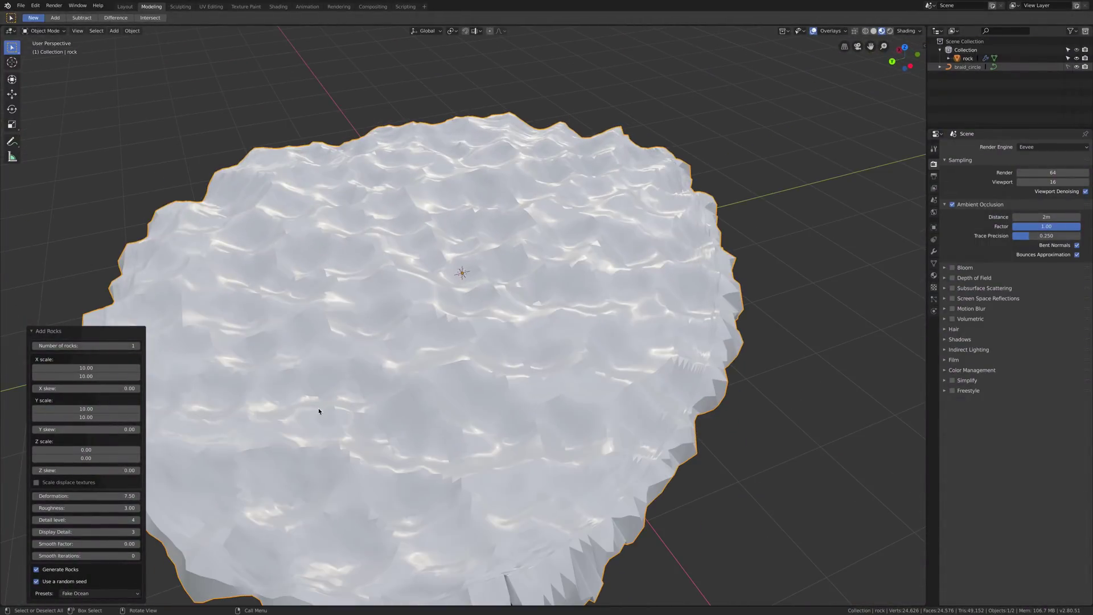
- Apply the Ice preset, try a fixed seed, then turn random seed back on
left_click(100, 593)
left_click(85, 552)
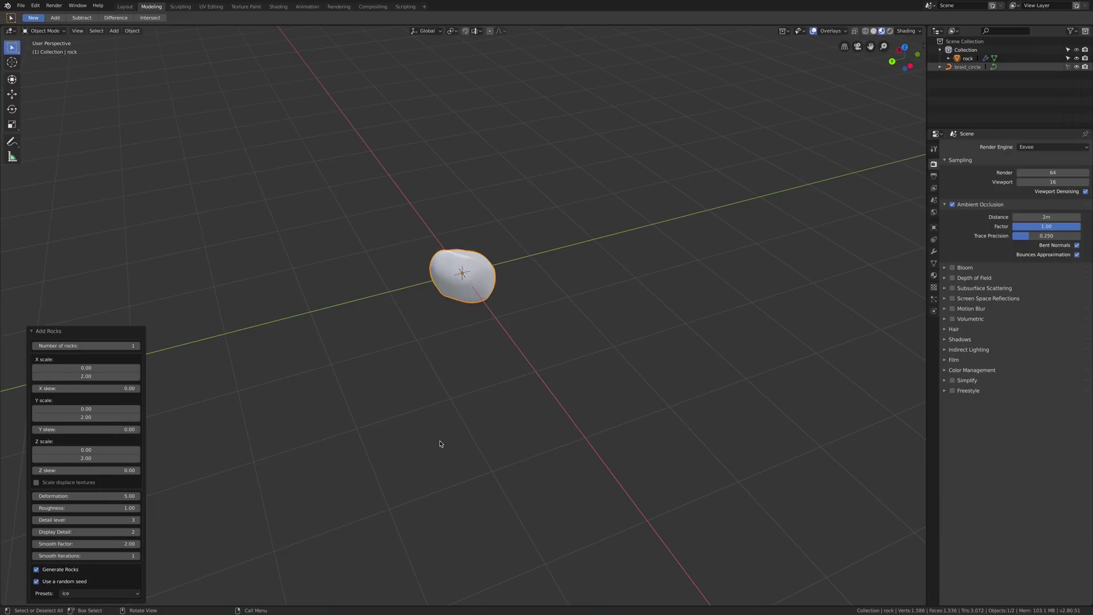
middle_click_drag(513, 432, 414, 374)
scroll(561, 312, "up", 3)
left_click(62, 583)
left_click(61, 581)
left_click(65, 570)
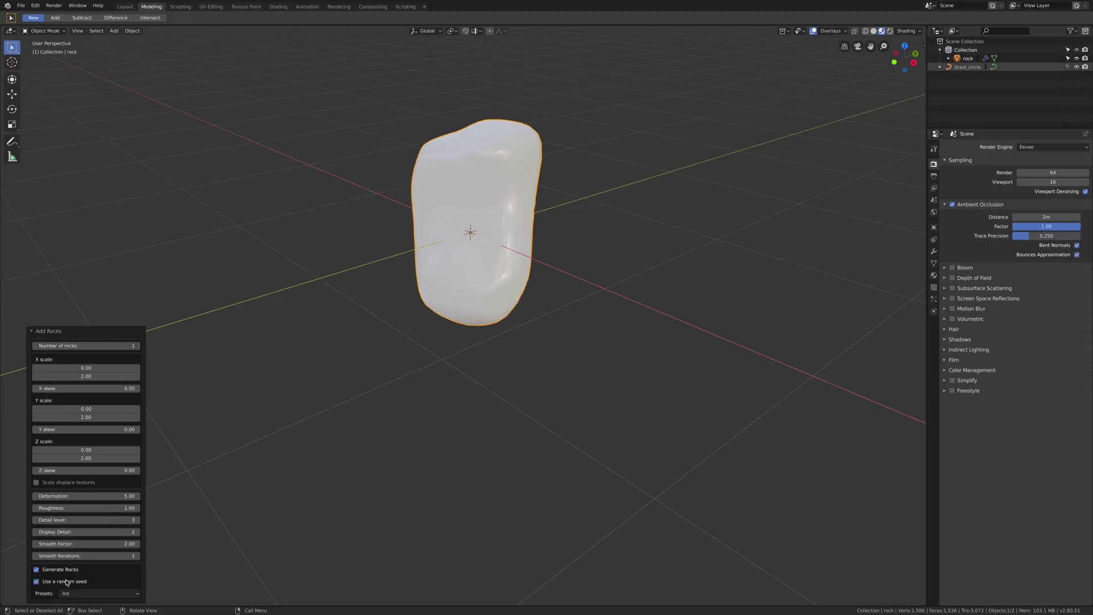
- Apply the Sandstone preset and regenerate the rock before moving on to Asteroid
left_click(73, 593)
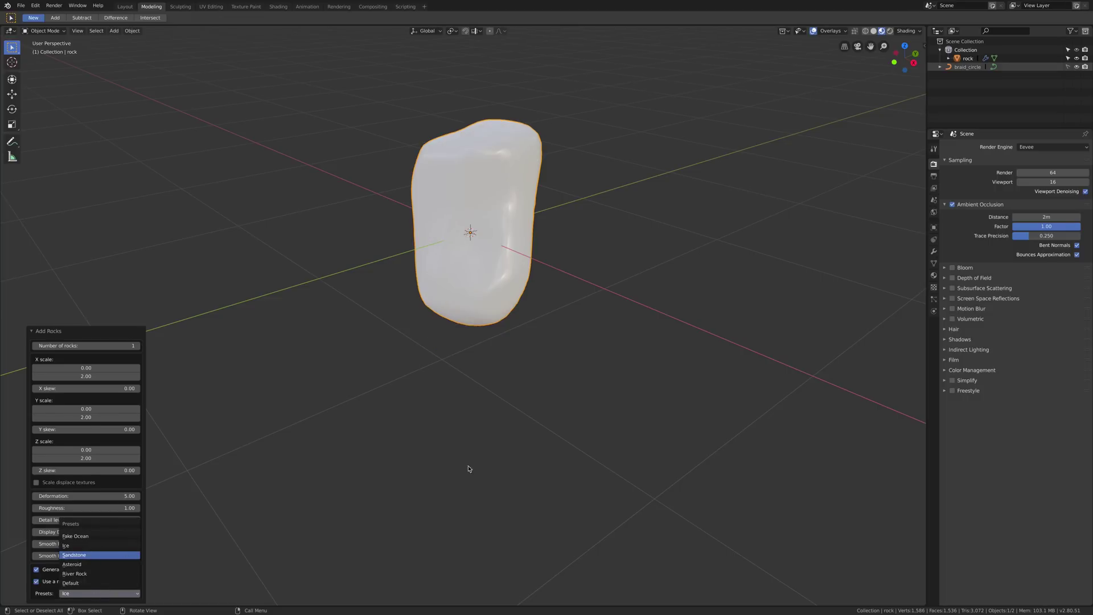
key("Return")
middle_click_drag(678, 378, 602, 317)
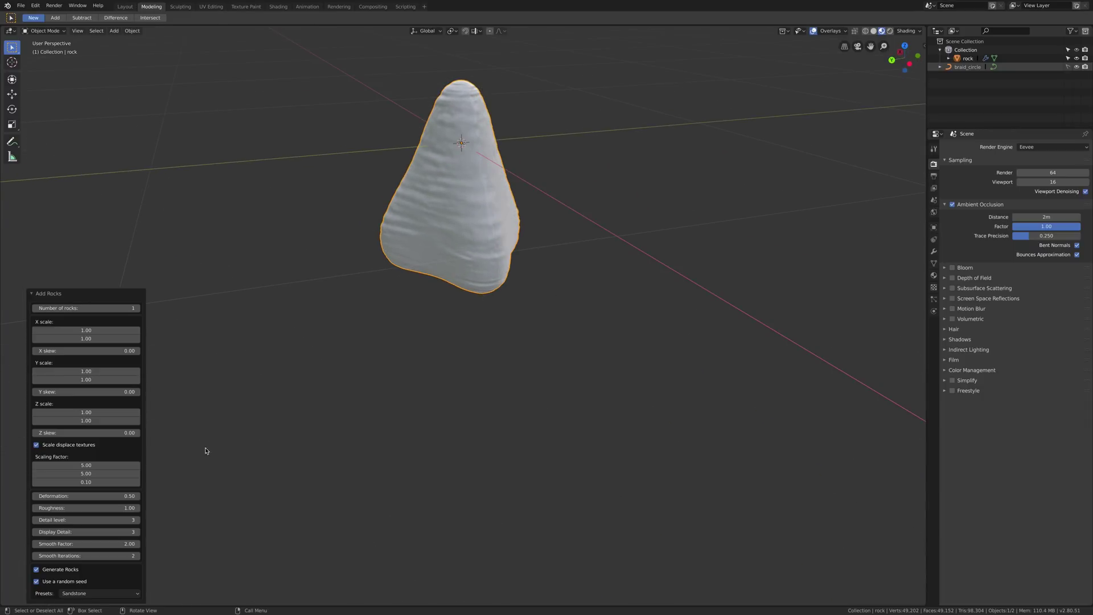
left_click(66, 570)
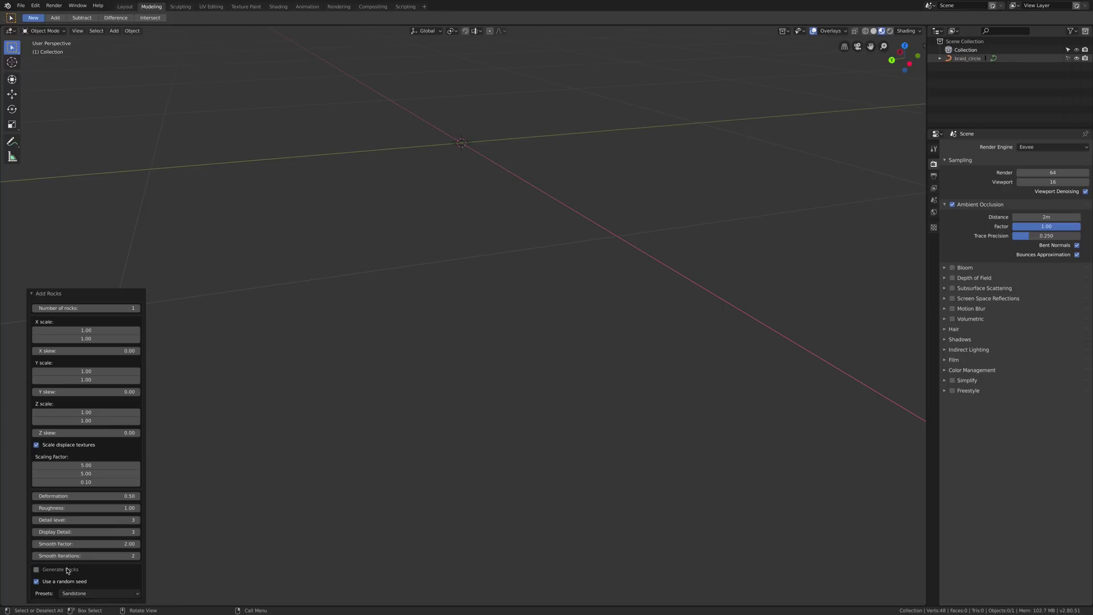
left_click(68, 570)
middle_click_drag(551, 280, 593, 283)
left_click(99, 594)
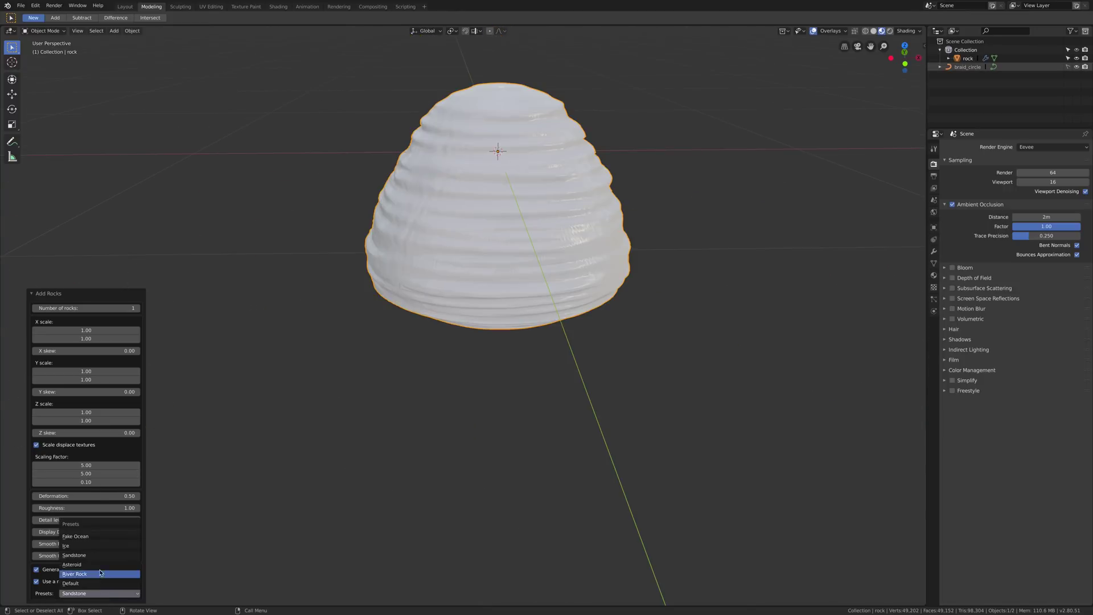
left_click(100, 565)
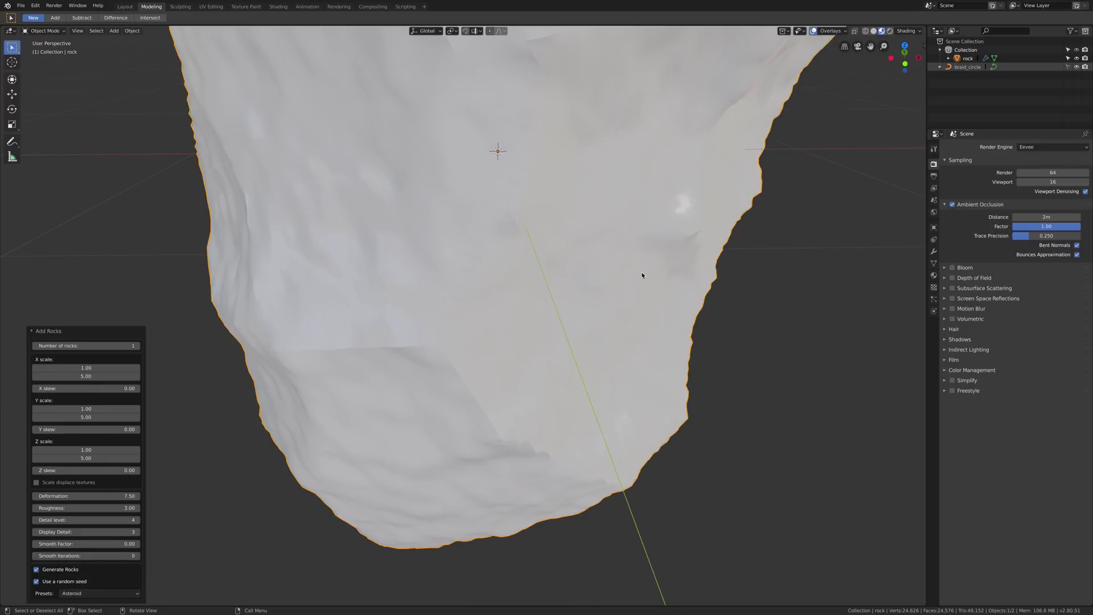
scroll(632, 282, "down", 8)
middle_click_drag(617, 295, 512, 340)
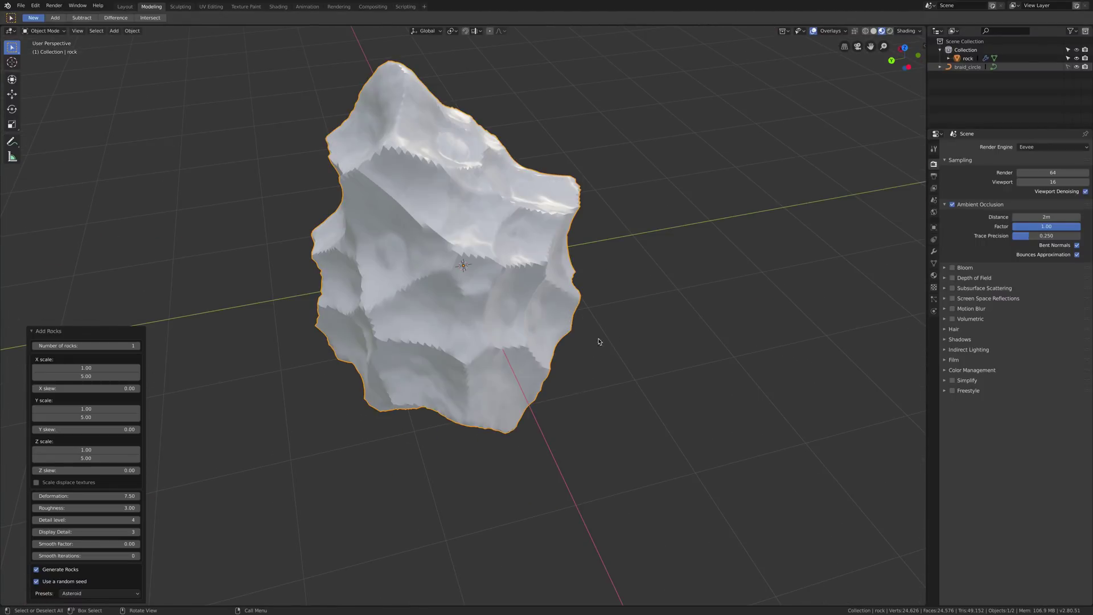
middle_click_drag(612, 337, 262, 405)
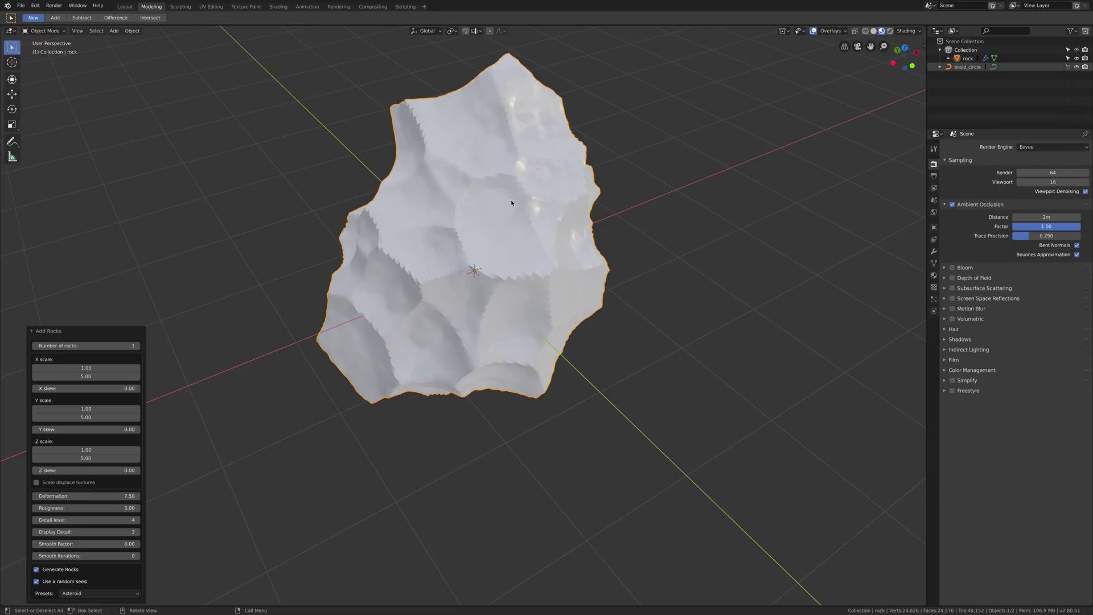
middle_click_drag(510, 206, 575, 328)
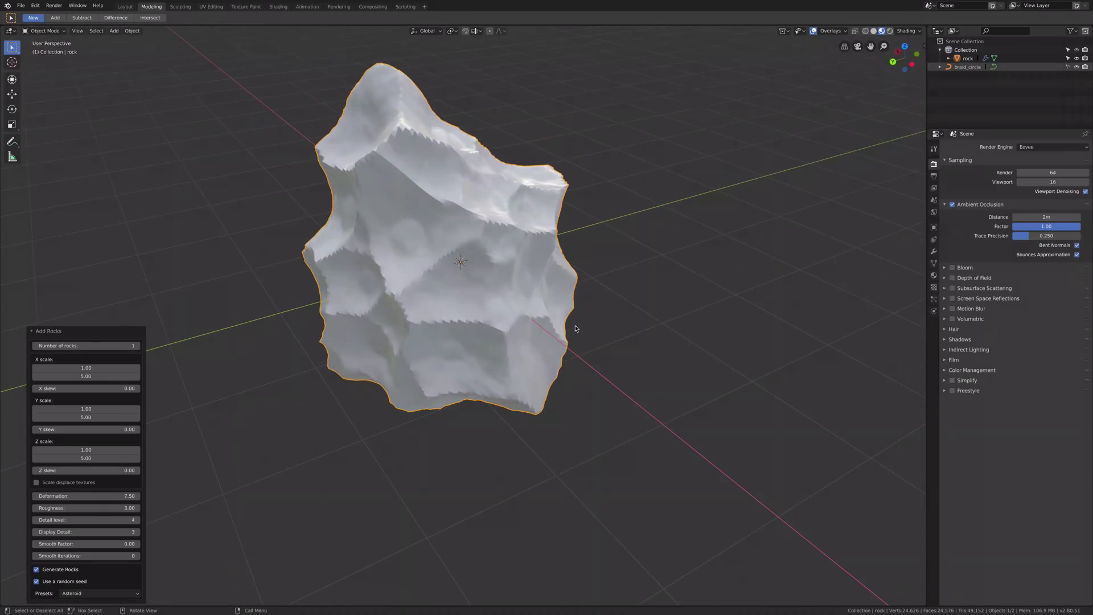
- Review the rock's Subsurf and Displace modifiers, then switch to the prepared rock-on-ground scene
left_click(932, 254)
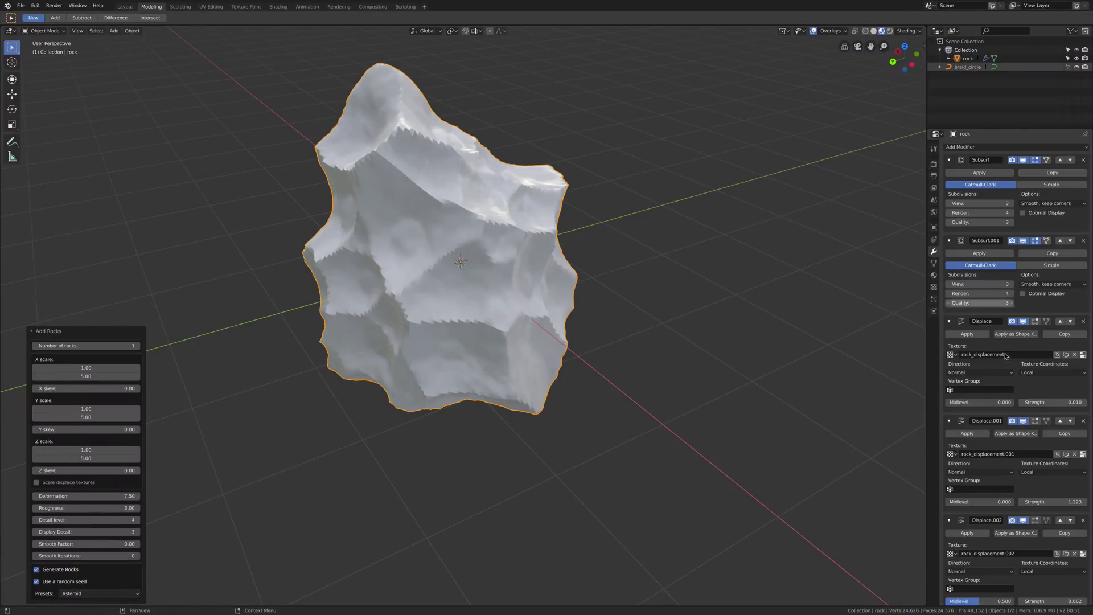
scroll(1008, 518, "down", 5)
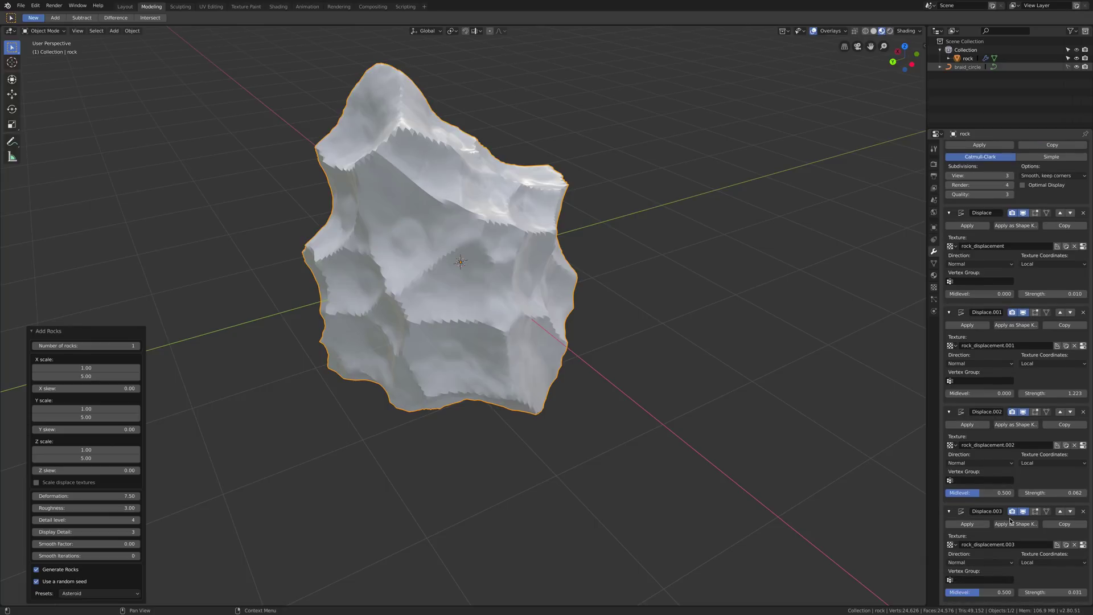
scroll(989, 483, "up", 5)
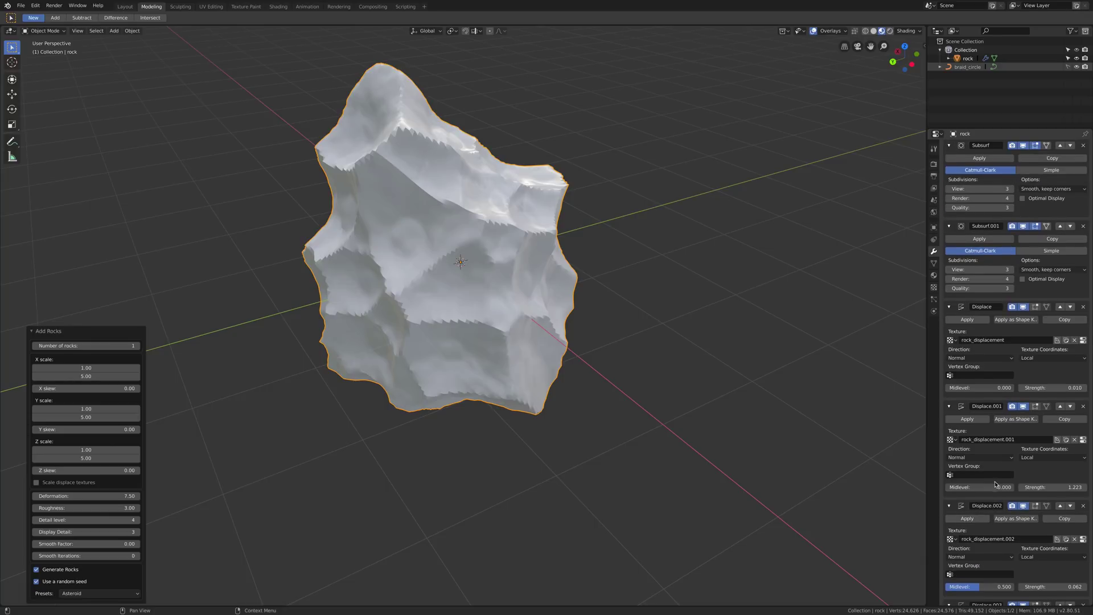
middle_click_drag(323, 372, 239, 472)
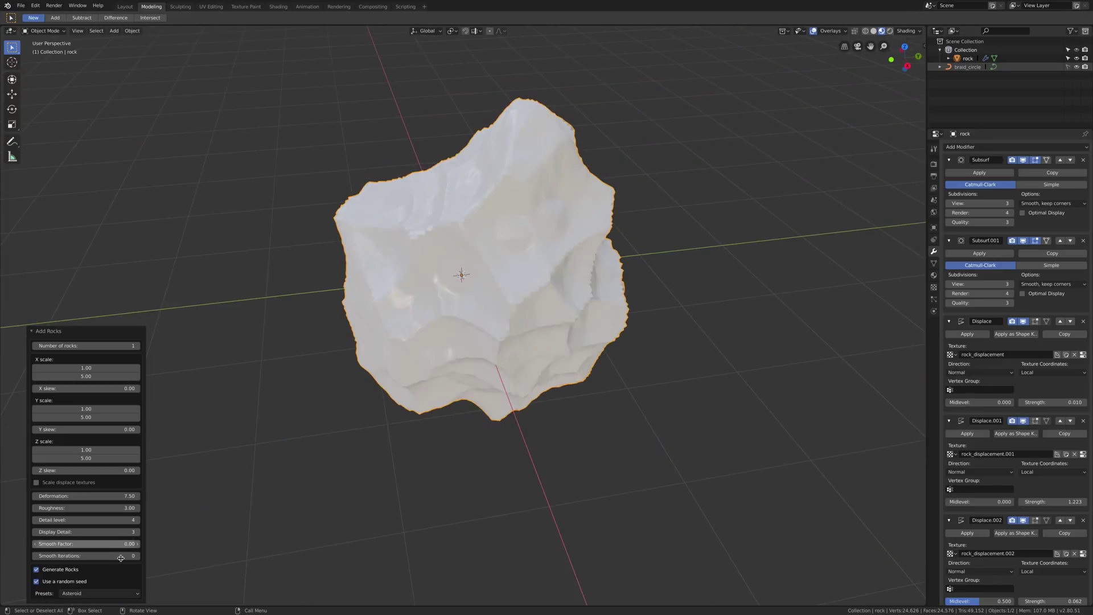
left_click(96, 593)
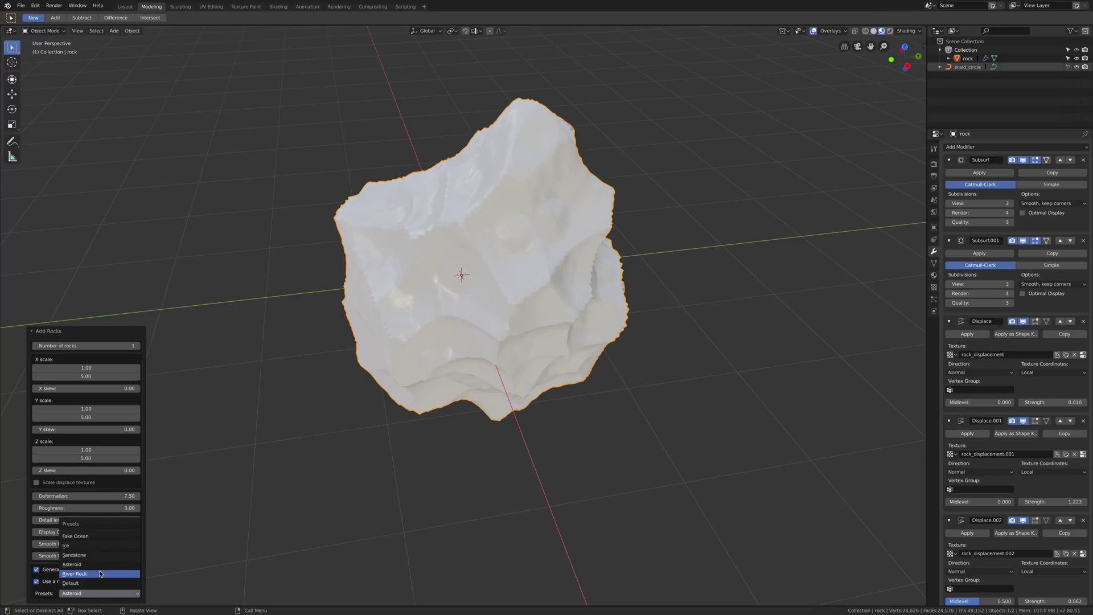
left_click(20, 5)
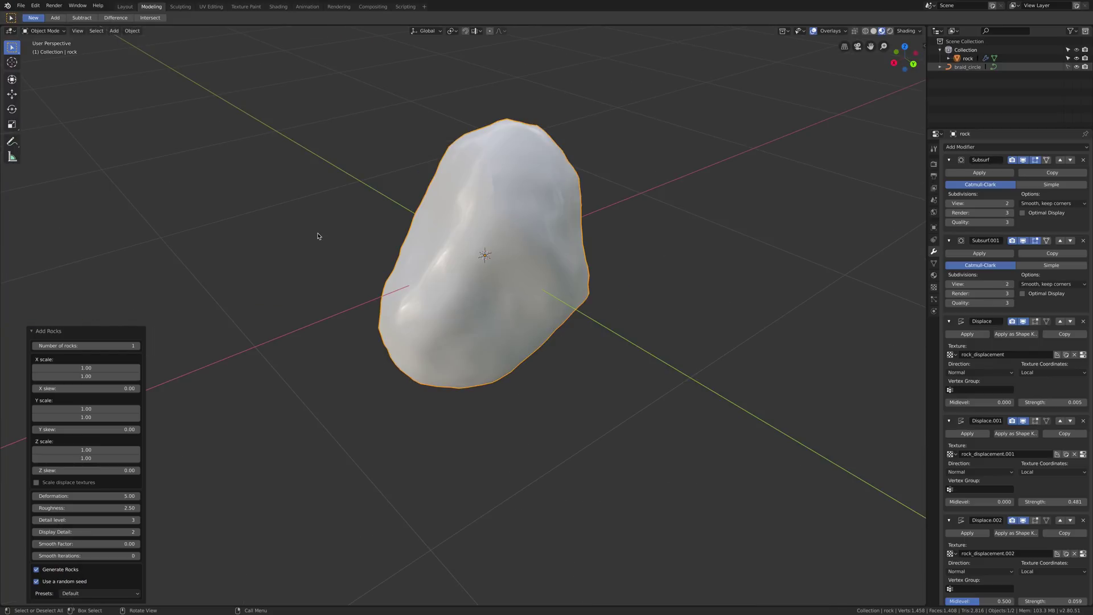
mouse_move(342, 229)
middle_mouse_down()
mouse_move(310, 227)
mouse_move(526, 263)
mouse_move(461, 229)
mouse_move(419, 226)
middle_mouse_up()
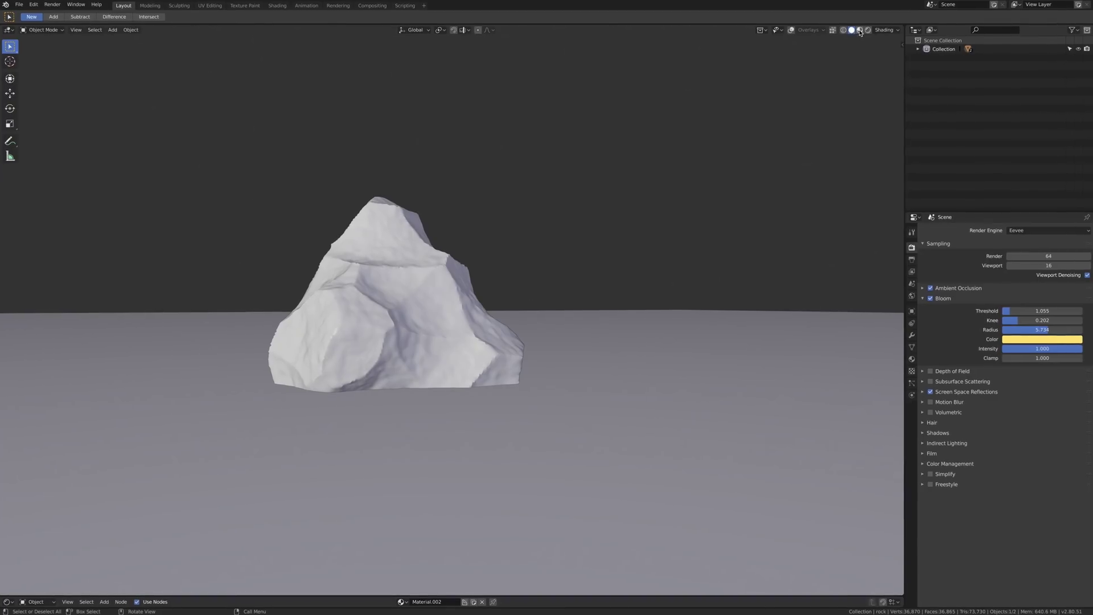
- Switch the viewport to Rendered shading to preview the rock in water under the sunset HDRI
left_click(863, 28)
left_click(870, 28)
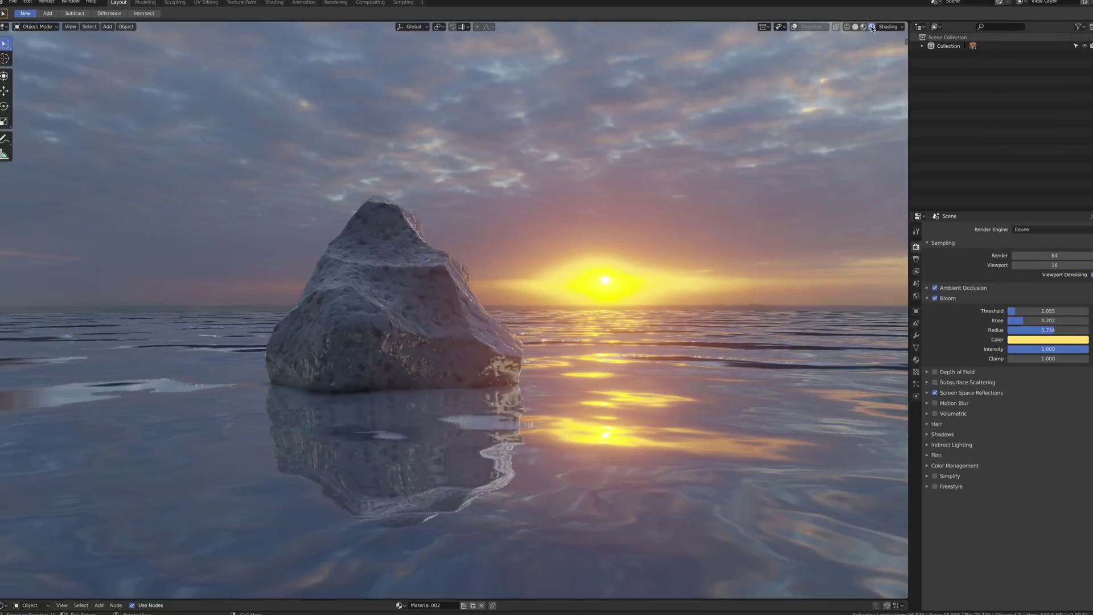